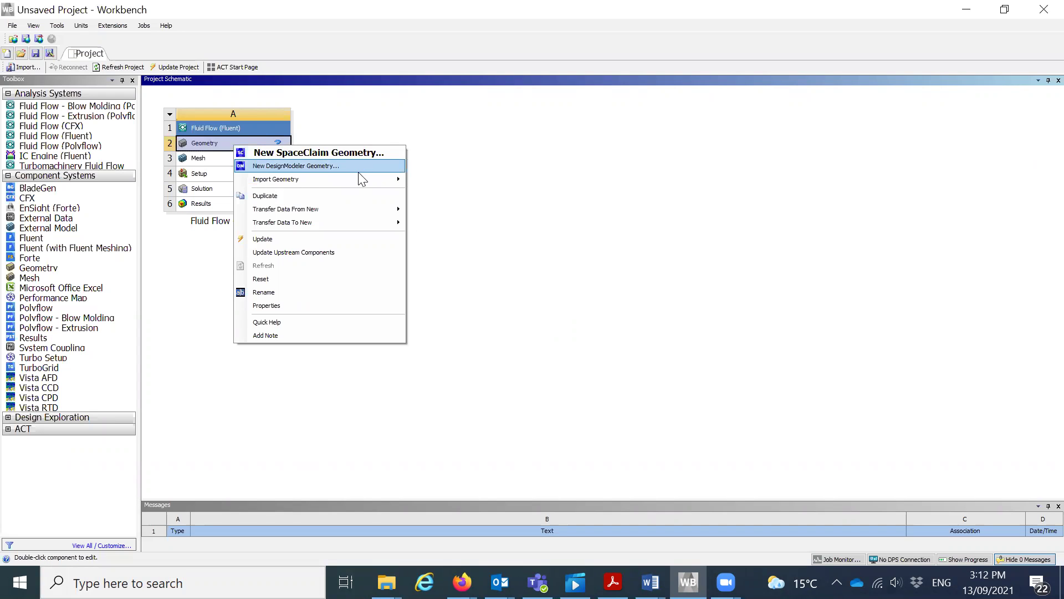
Import the geometry file One Bifurcation Shorter.IGS from the Week-7 folder of Advanced Flow Modelling into the Fluid Flow (Fluent) system
click(424, 183)
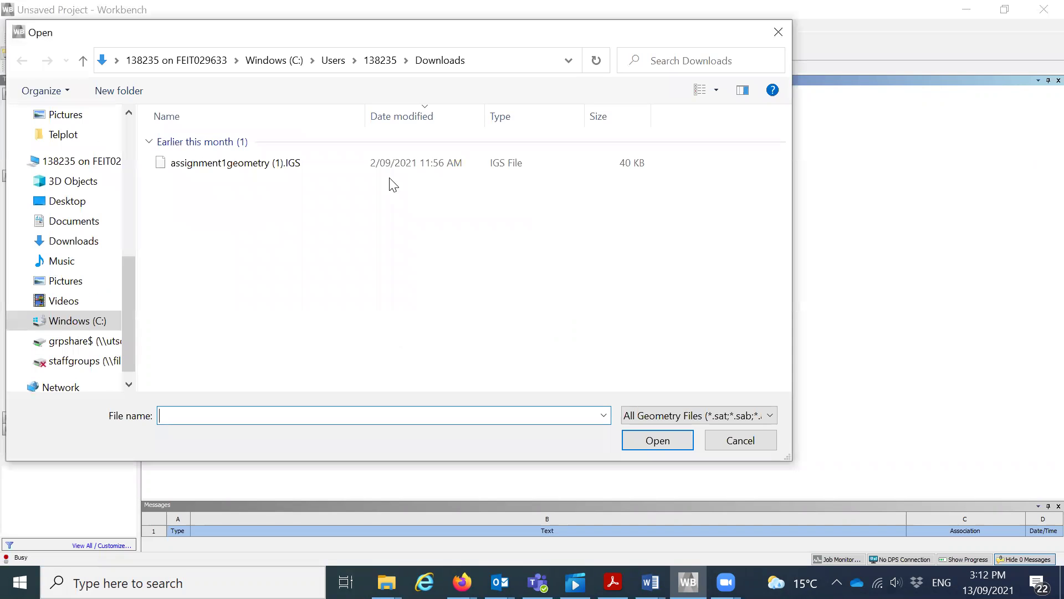
drag(138, 300, 128, 222)
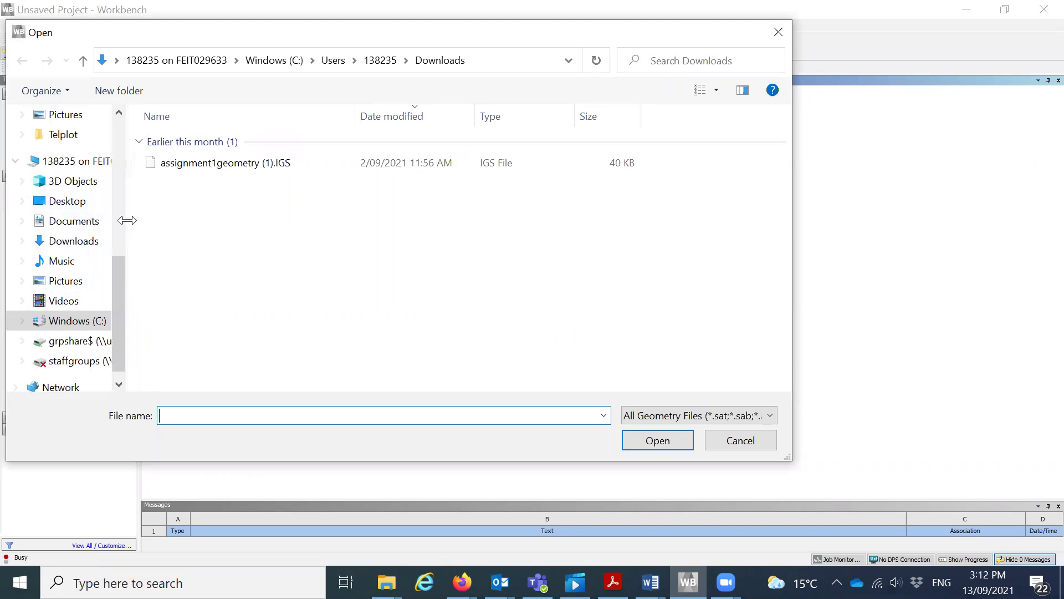
scroll(83, 277, up, 8)
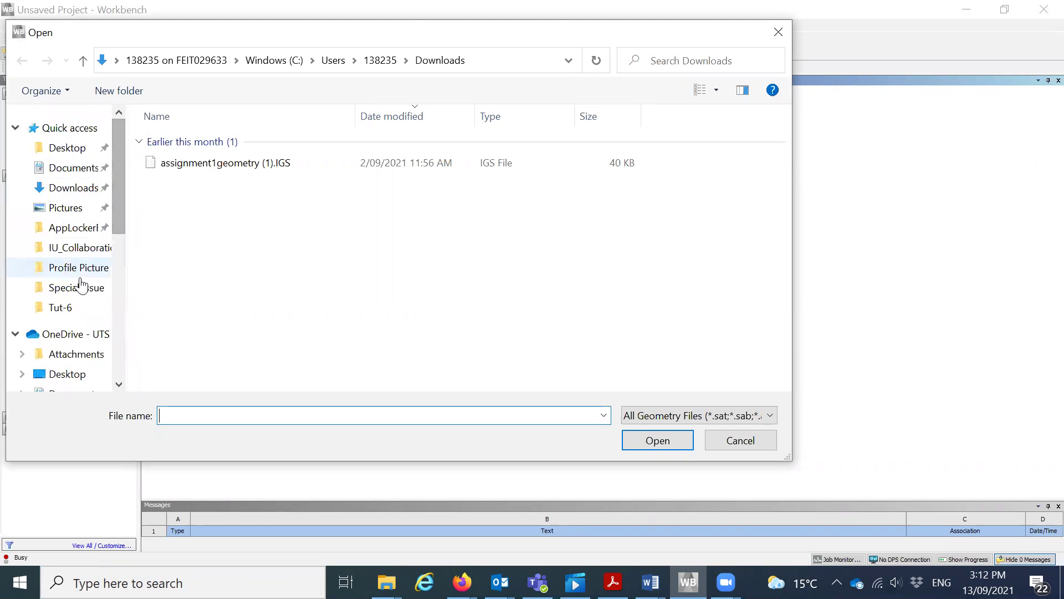
click(62, 309)
click(259, 71)
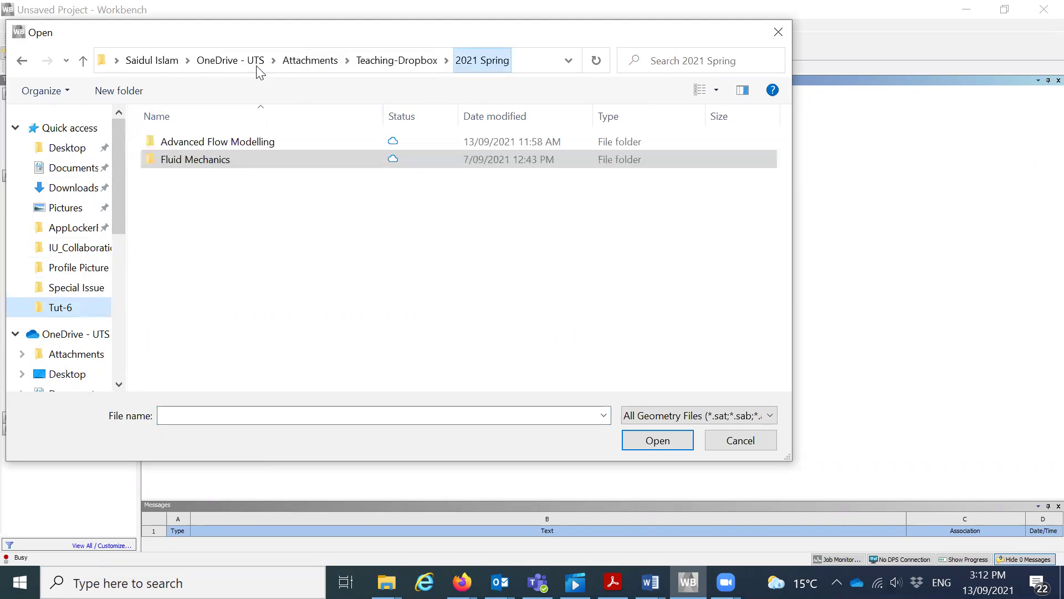
double_click(229, 143)
double_click(203, 231)
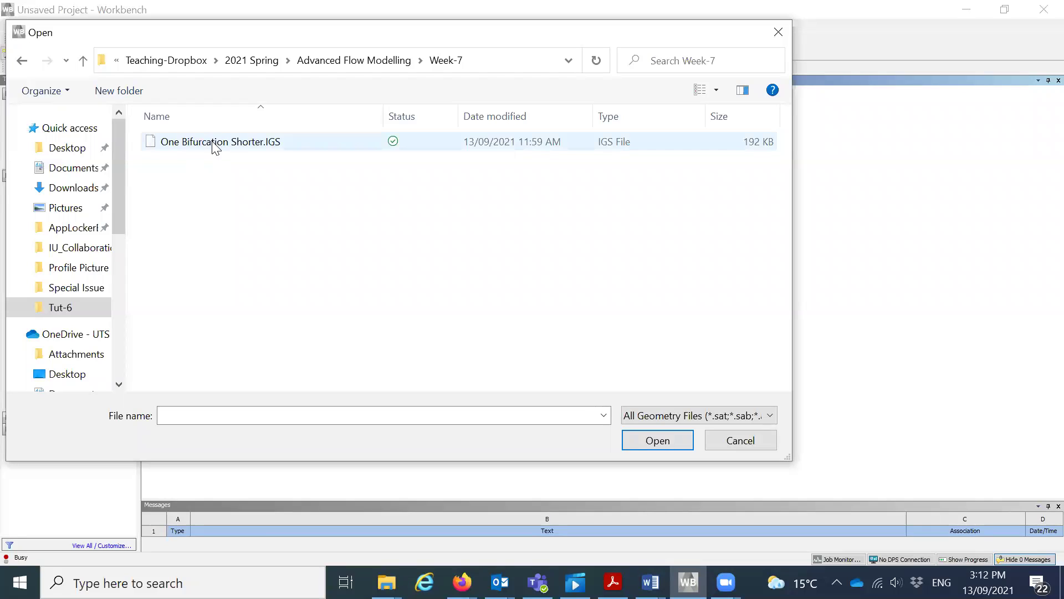
double_click(247, 142)
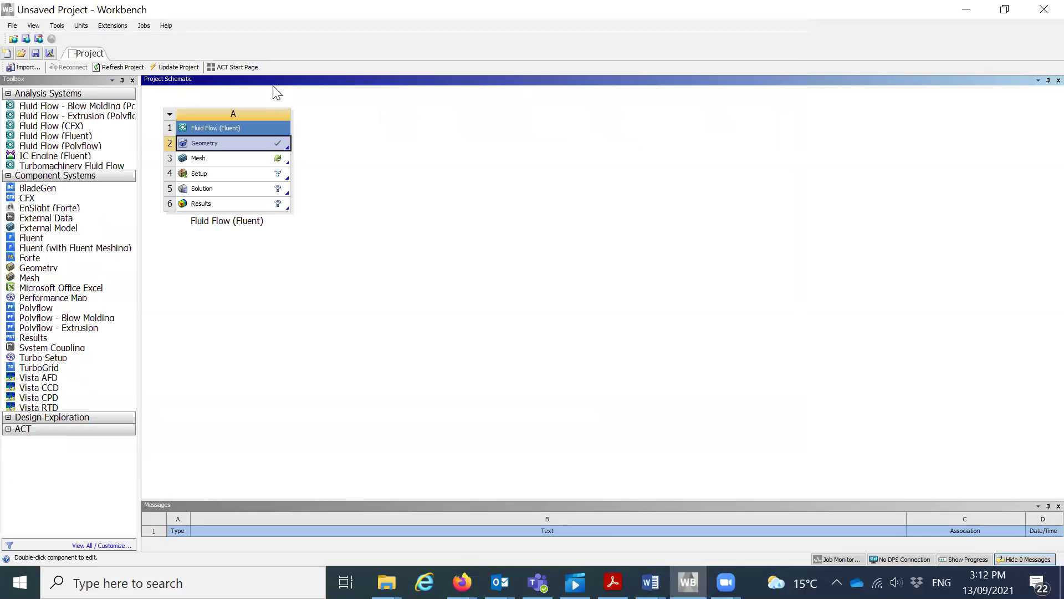
Open the Mesh cell of the Fluid Flow system in Meshing and auto-hide the Messages pane
double_click(256, 160)
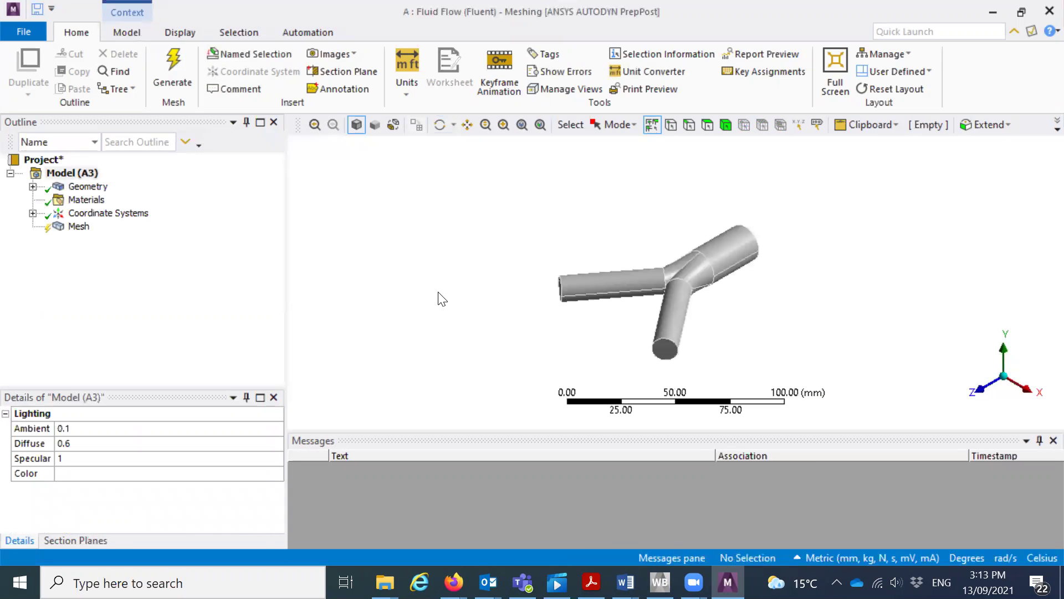
click(438, 123)
drag(654, 233, 531, 285)
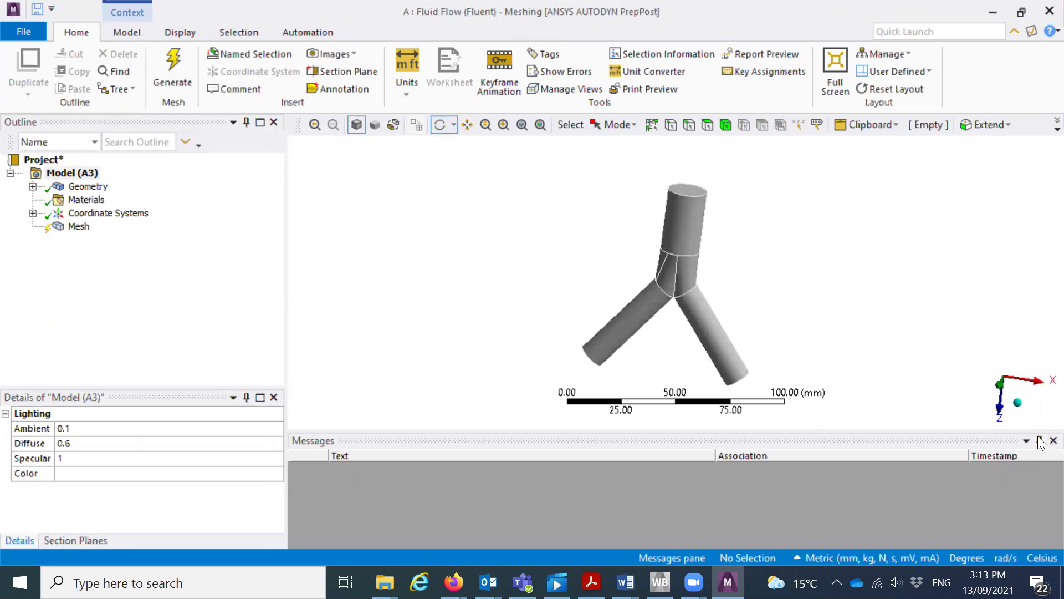
click(1040, 440)
Cut the bifurcation with two section planes and inspect its interior
drag(689, 266, 553, 302)
drag(705, 381, 611, 294)
drag(714, 312, 544, 335)
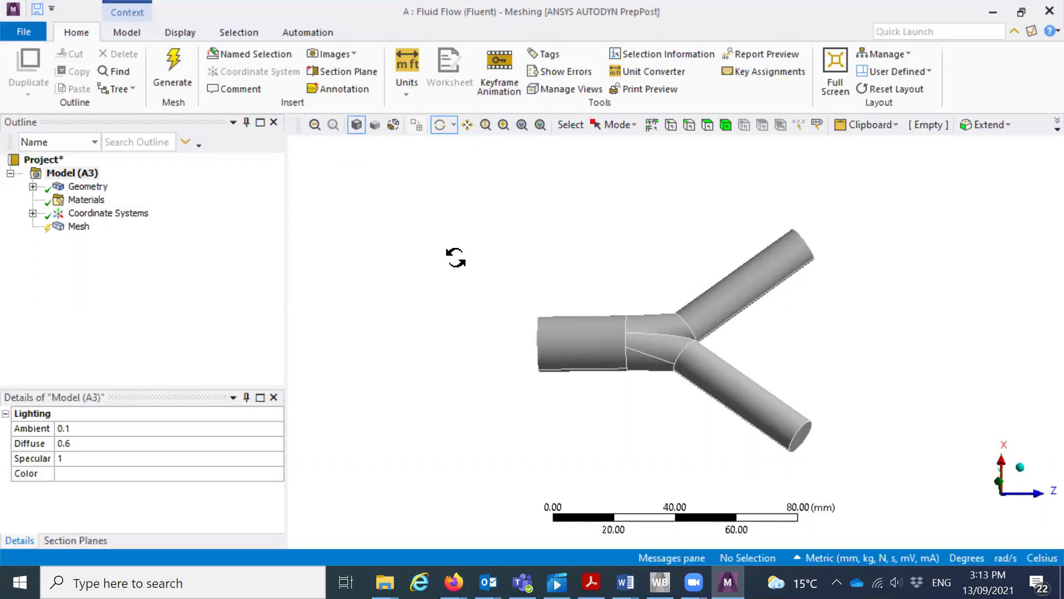
click(73, 540)
click(27, 416)
drag(516, 356, 815, 278)
drag(672, 311, 687, 424)
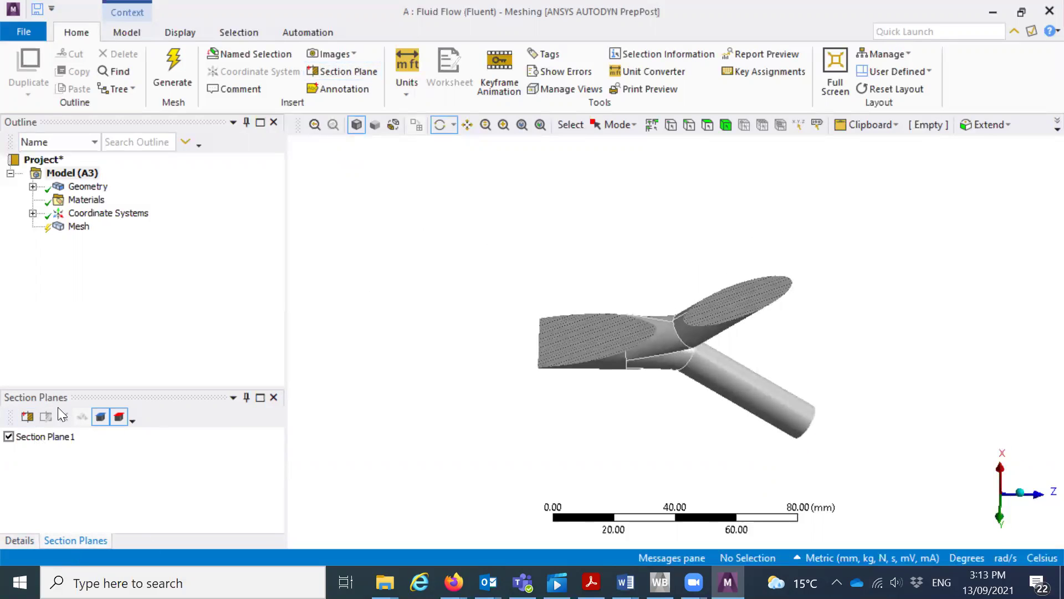
click(27, 417)
drag(591, 388, 701, 356)
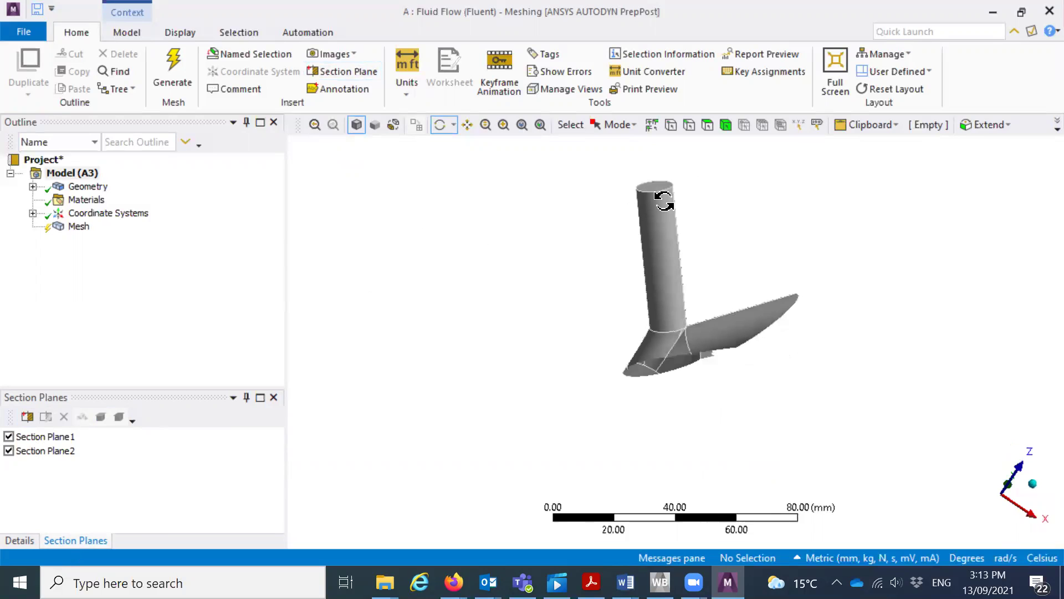
Turn off both section planes so the whole bifurcation is displayed
click(8, 450)
click(8, 436)
drag(632, 382, 568, 313)
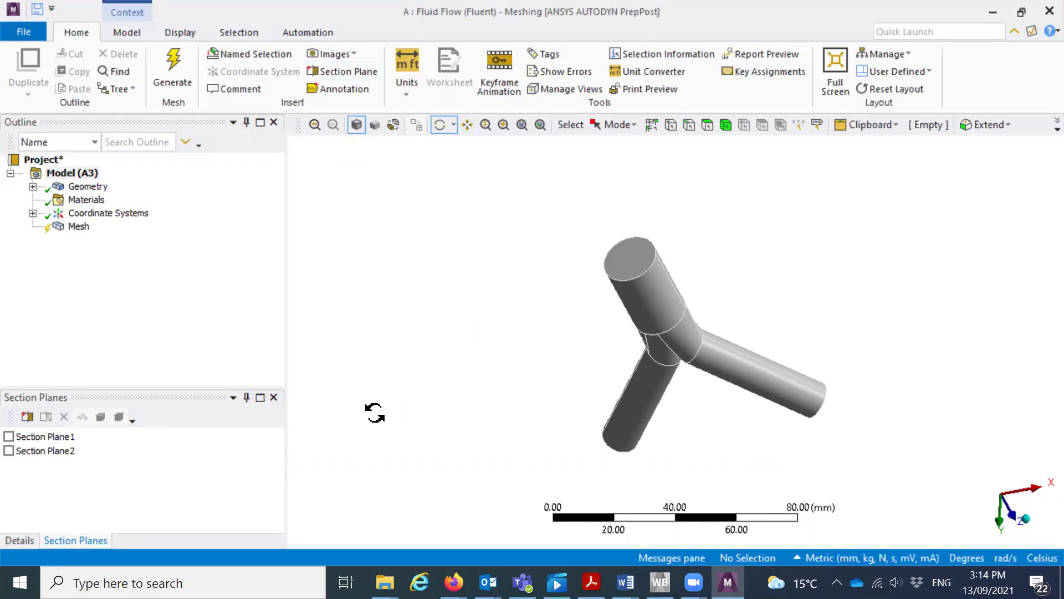
Create a named selection for the circular end face of the large parent tube
click(708, 125)
click(631, 260)
right_click(631, 260)
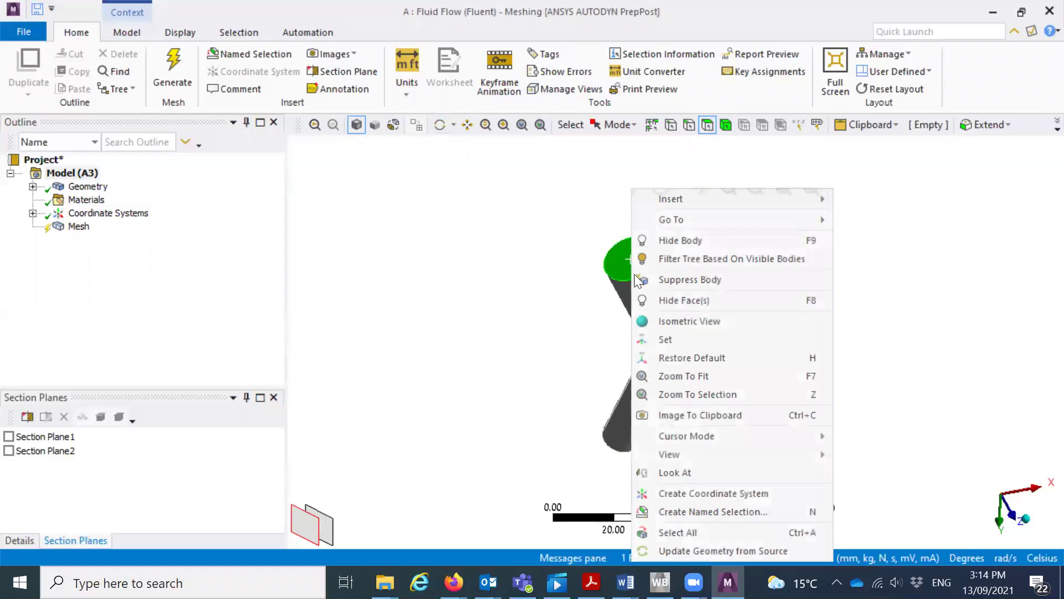
click(684, 516)
key(BackSpace)
key(Return)
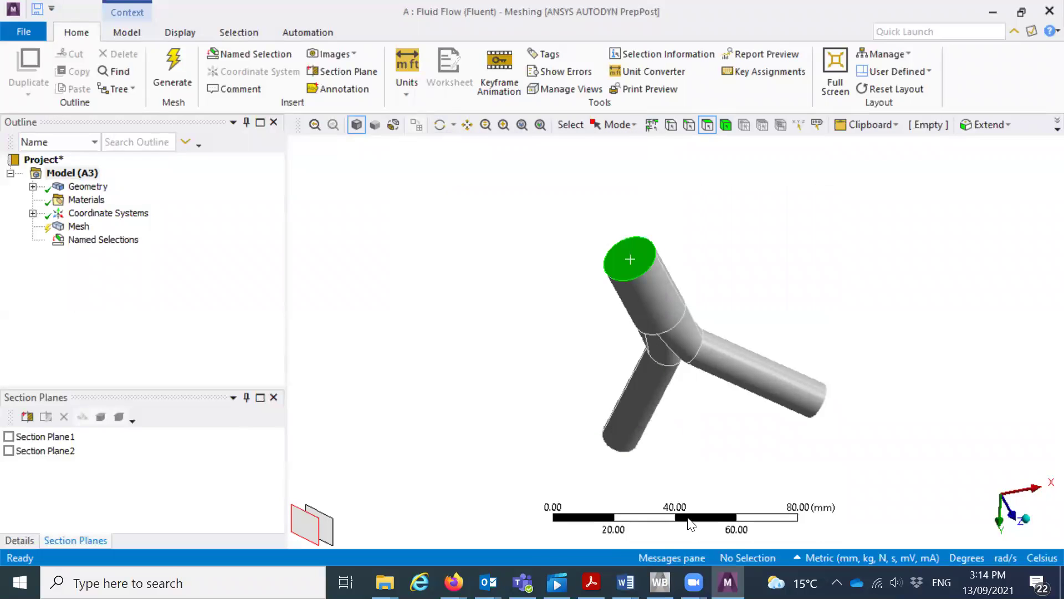
Create a named selection called Outlet 1 for the circular end face of the first small branch
click(439, 124)
drag(672, 344, 519, 159)
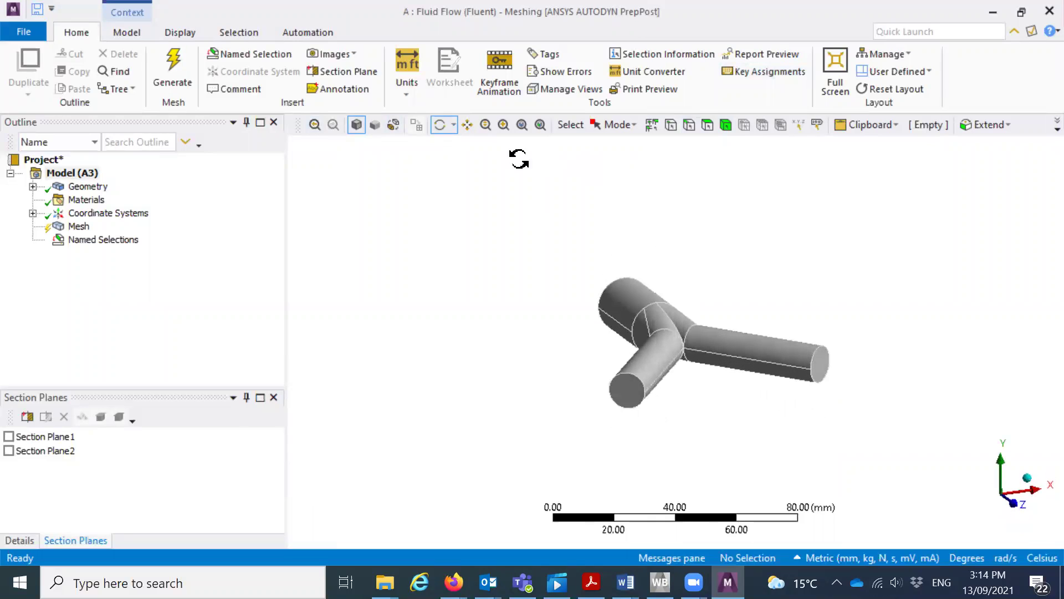
click(707, 125)
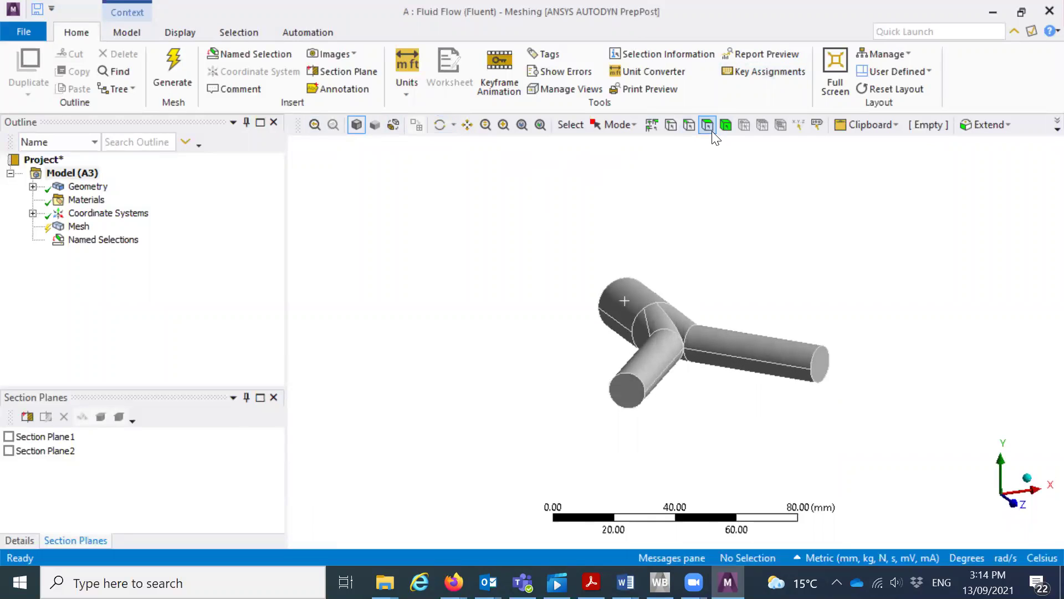
click(632, 390)
right_click(630, 385)
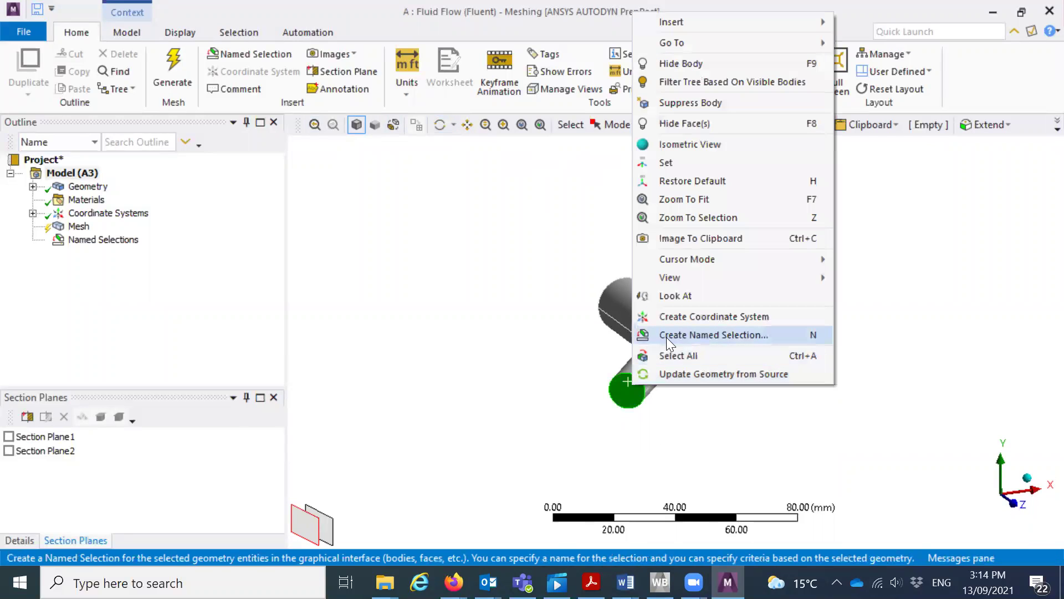
click(715, 334)
text(OUtler=t 1)
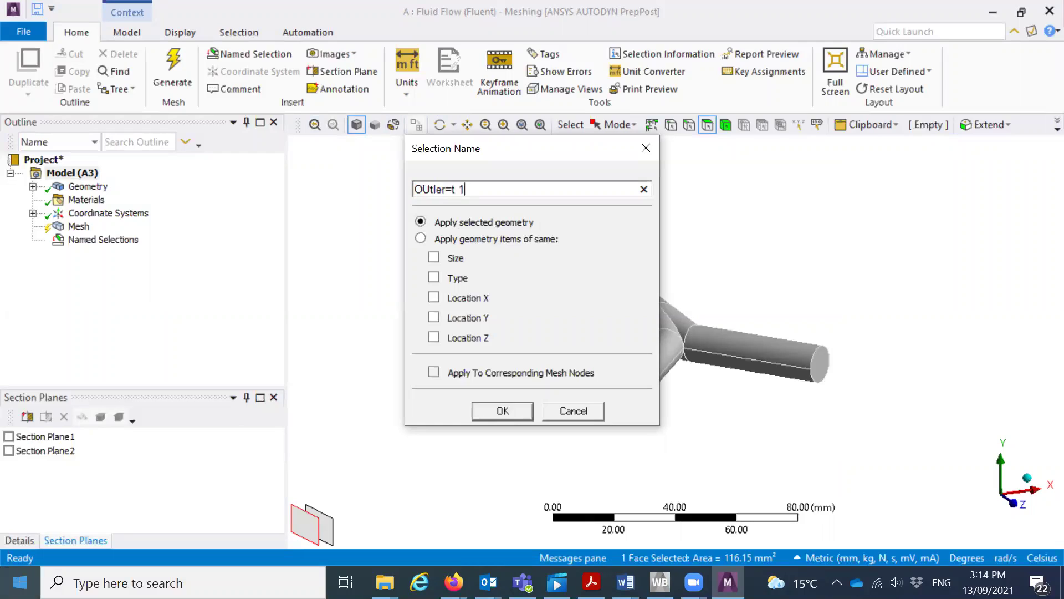
key(Delete)
key(Delete)
key(Delete)
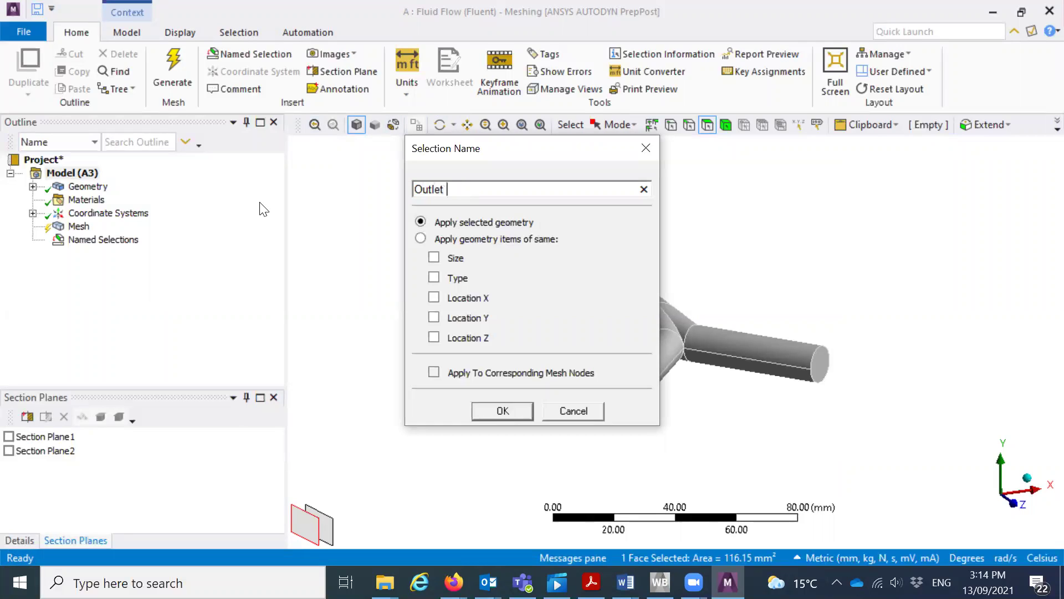
key(Return)
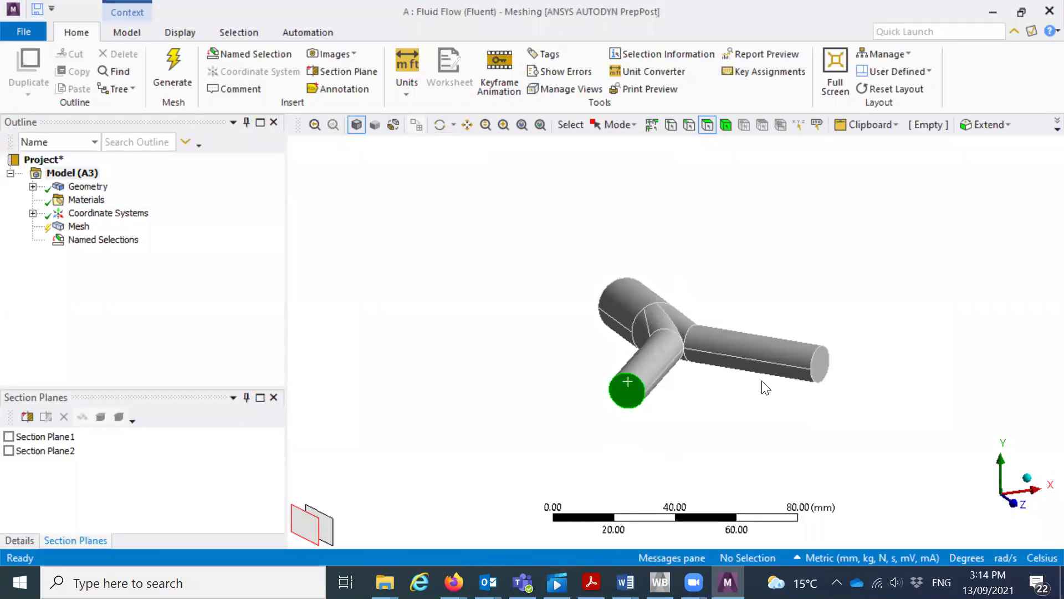
Create a named selection beginning with Outlet for the end face of the other small branch
click(823, 369)
right_click(822, 369)
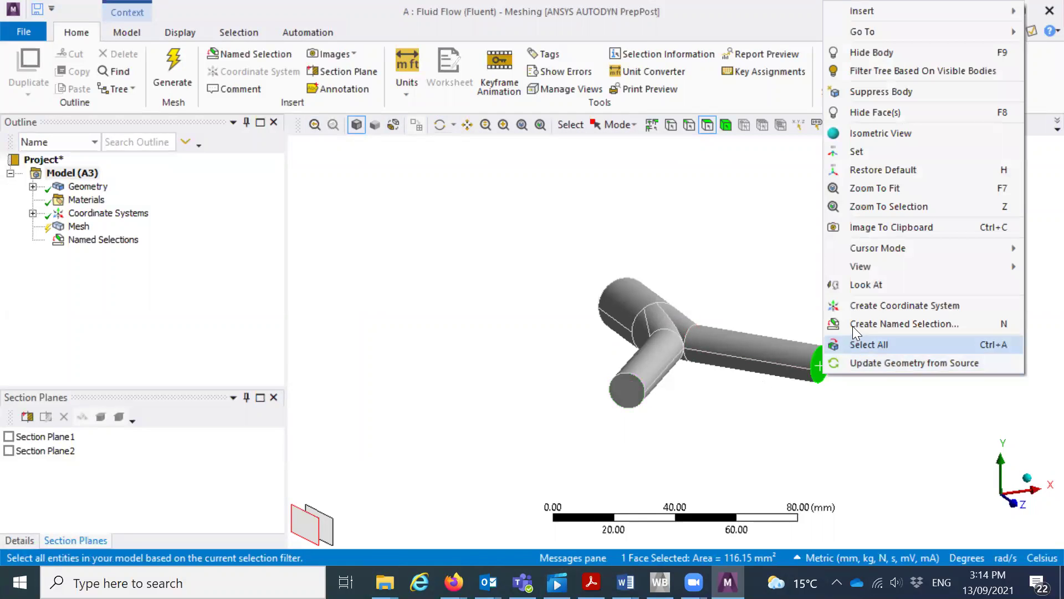
click(857, 323)
text(Outlet)
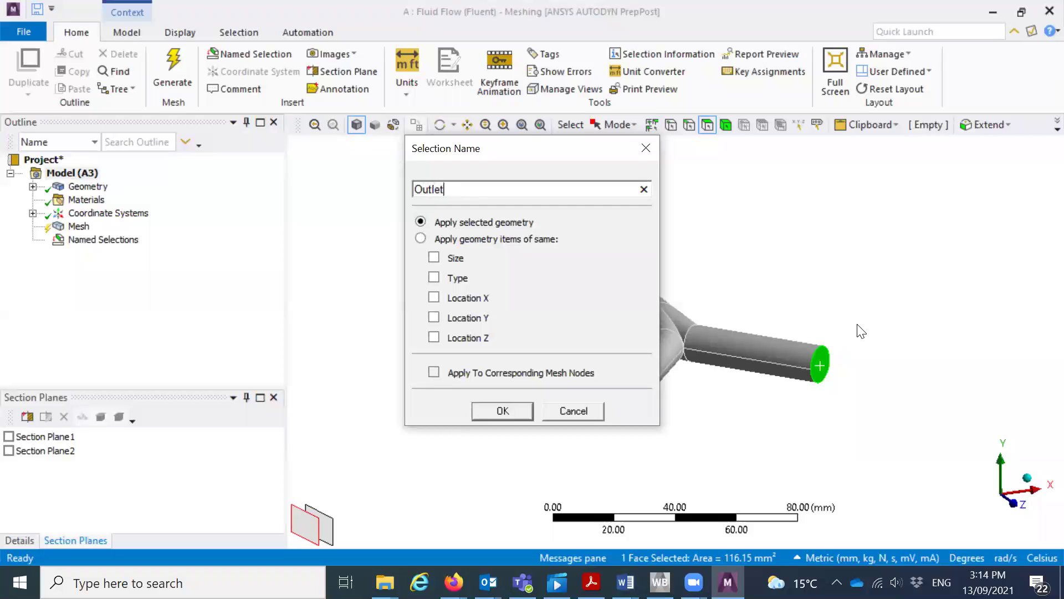
key(Return)
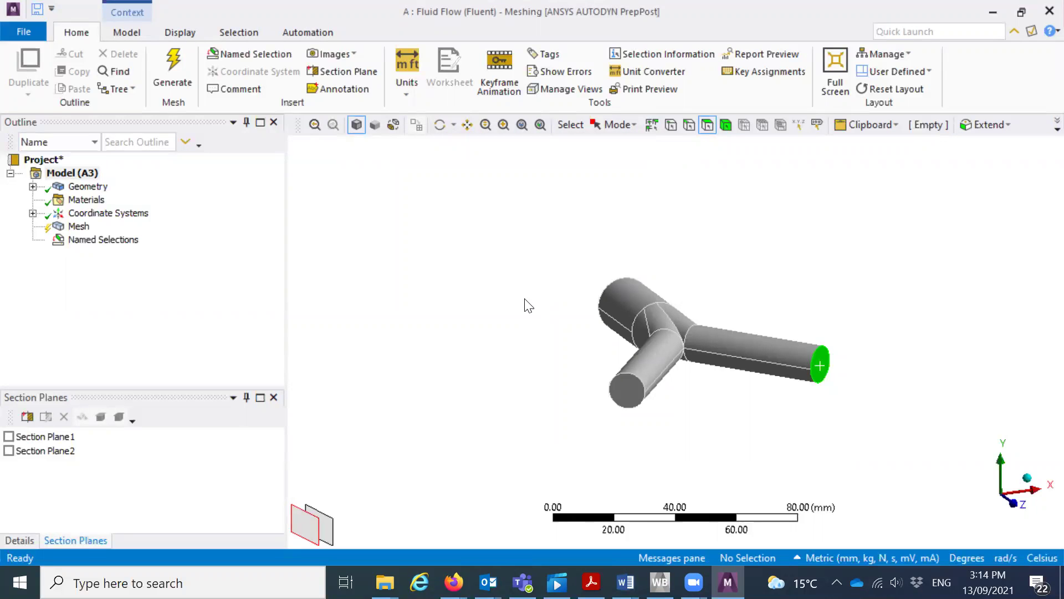
click(439, 124)
drag(552, 329, 561, 366)
key(ctrl+a)
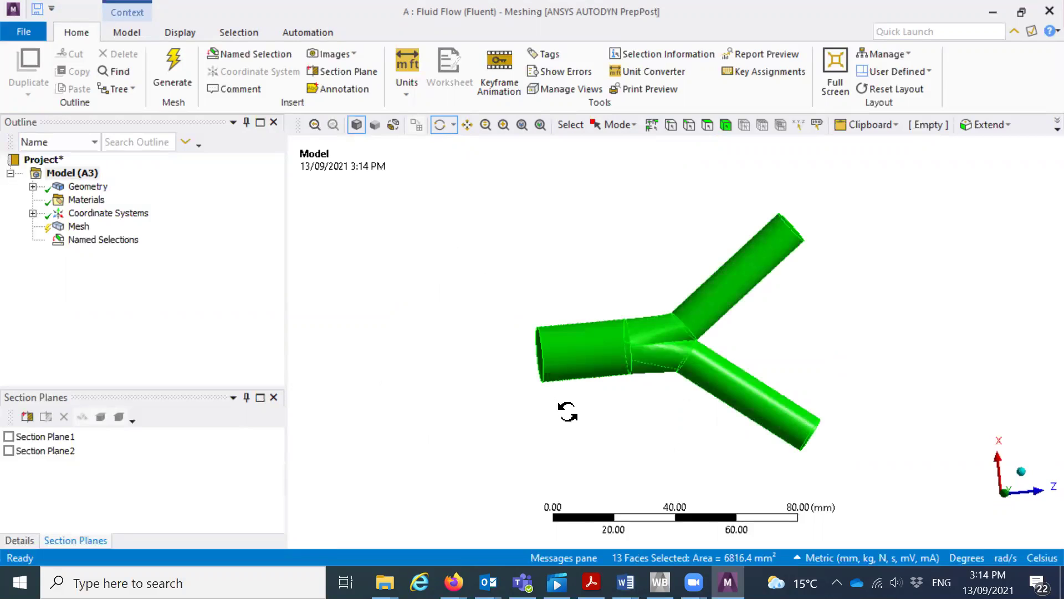
drag(535, 316, 654, 269)
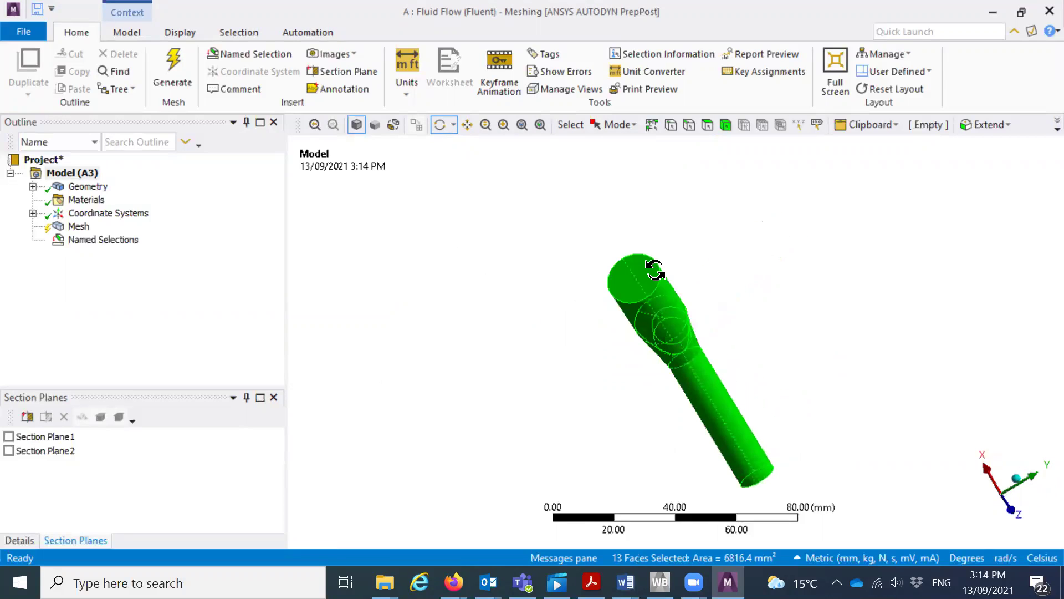
click(706, 124)
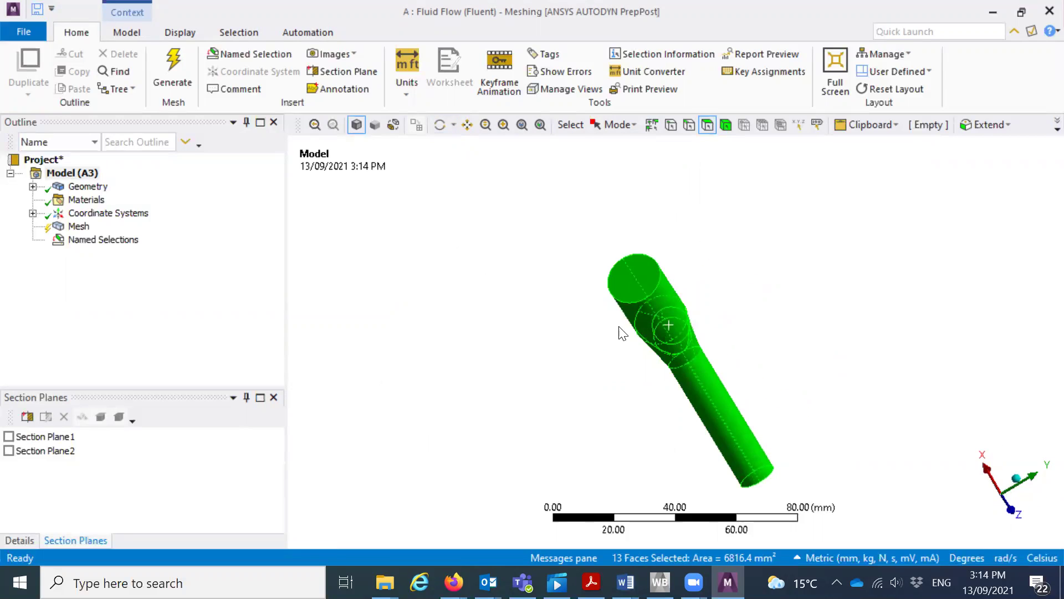
ctrl+click(636, 271)
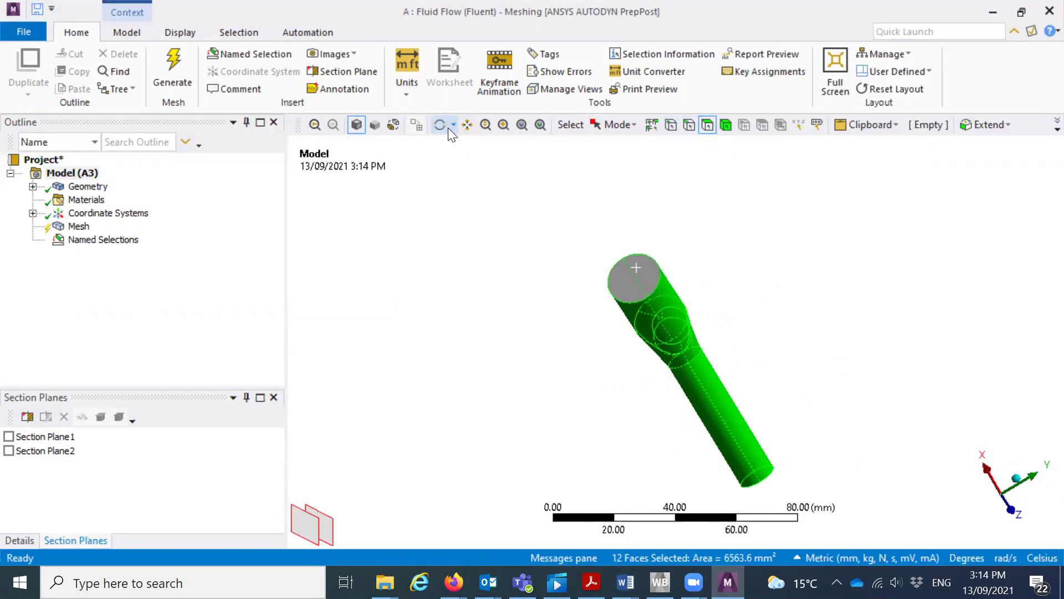
click(711, 437)
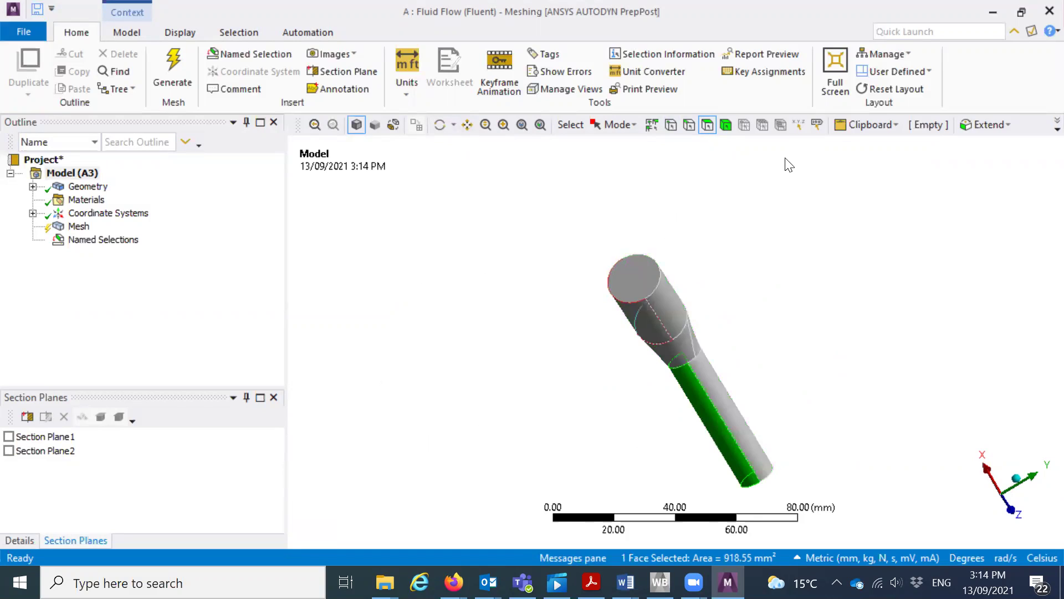
Select all faces of the bifurcation except the parent tube's end face and the two branch end faces
key(ctrl+a)
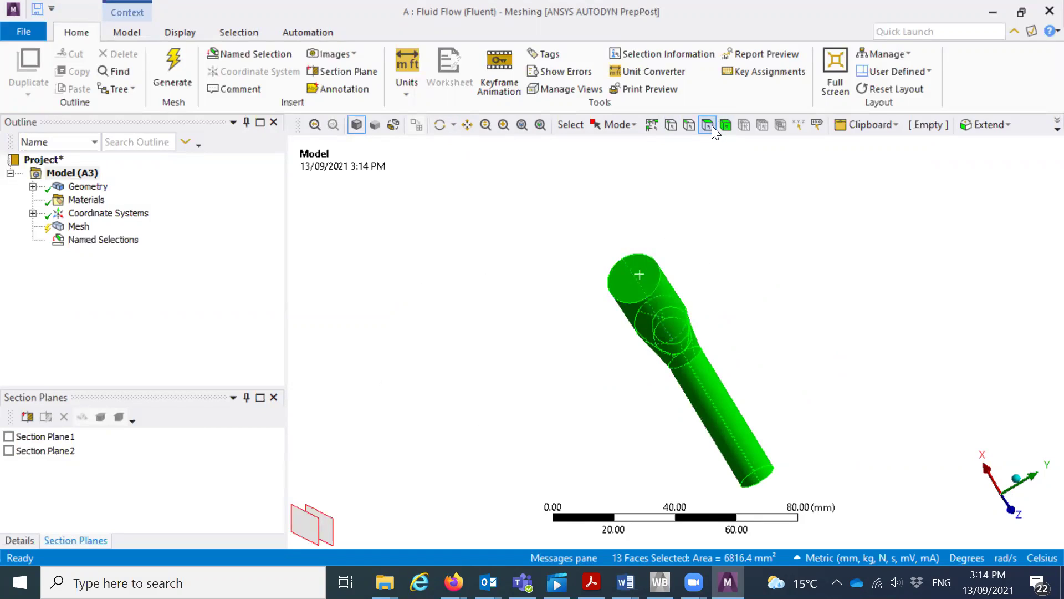
ctrl+click(642, 286)
click(440, 124)
drag(664, 302, 627, 183)
click(708, 126)
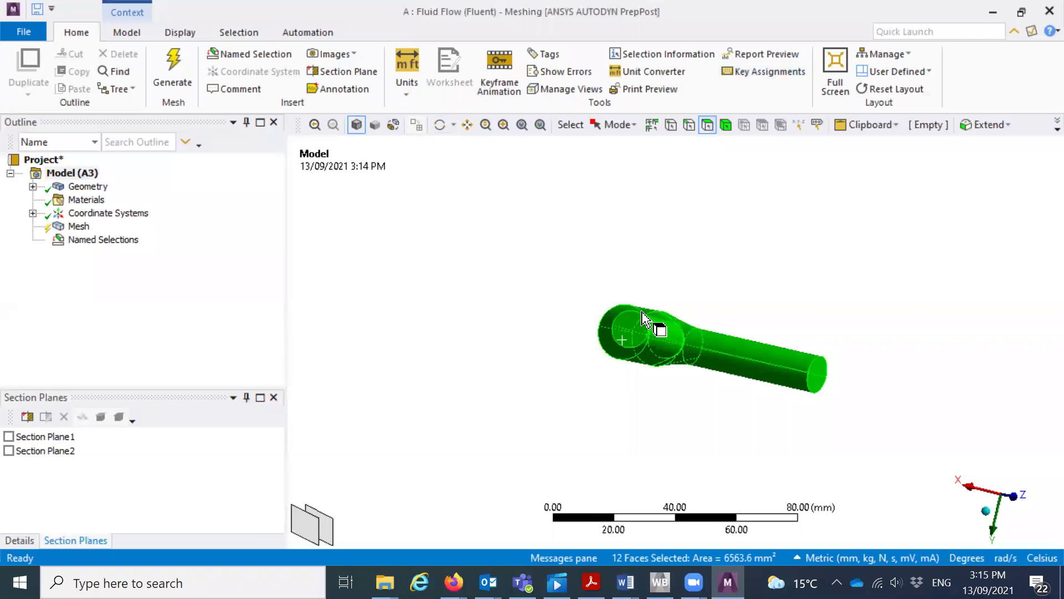
click(632, 330)
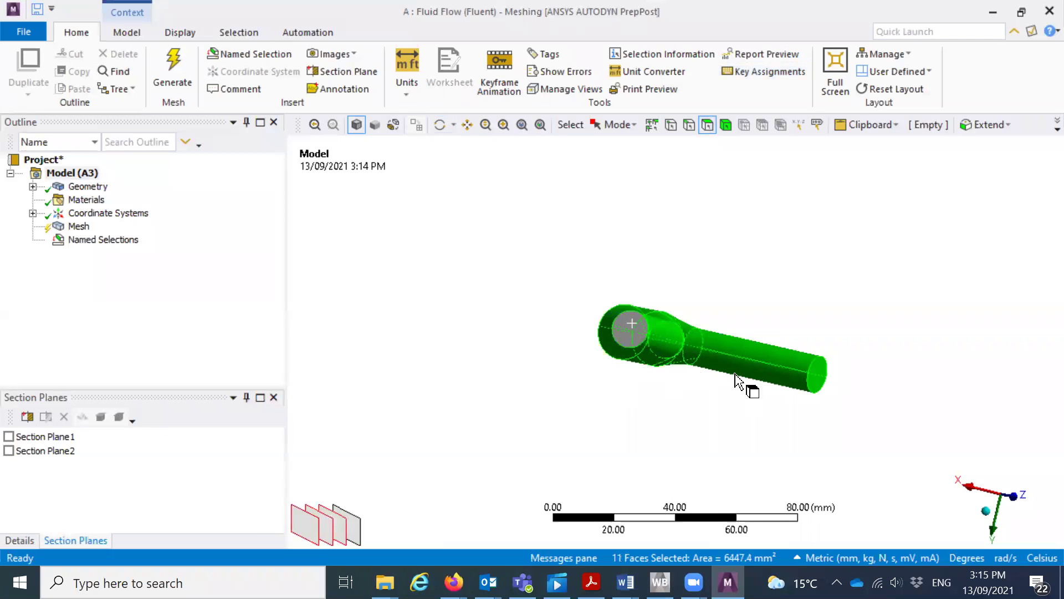
ctrl+click(820, 376)
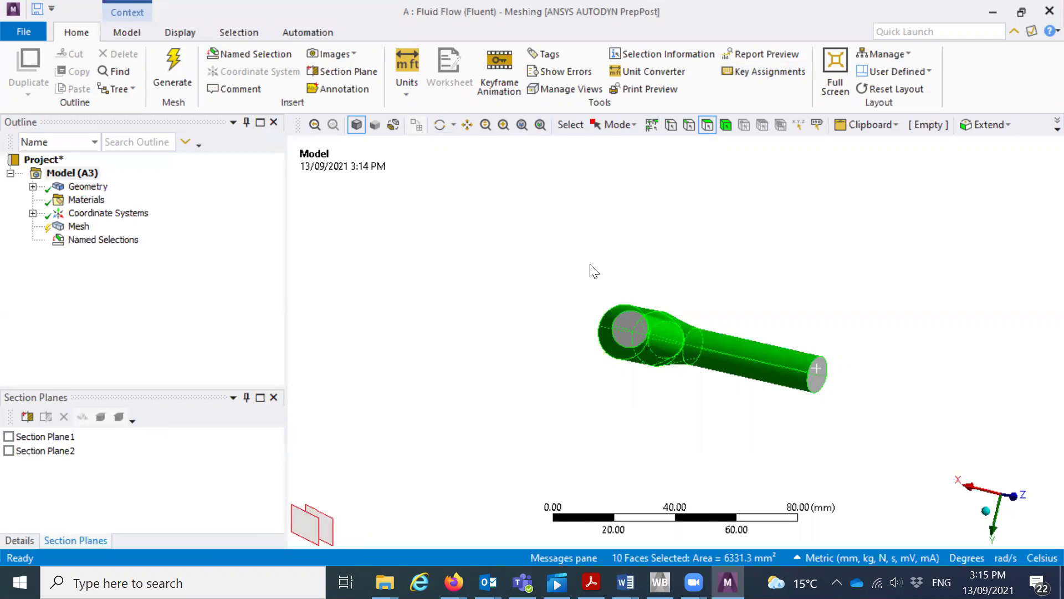
Create a named selection called Wall from the selected side faces
click(442, 126)
drag(632, 311, 681, 333)
right_click(681, 334)
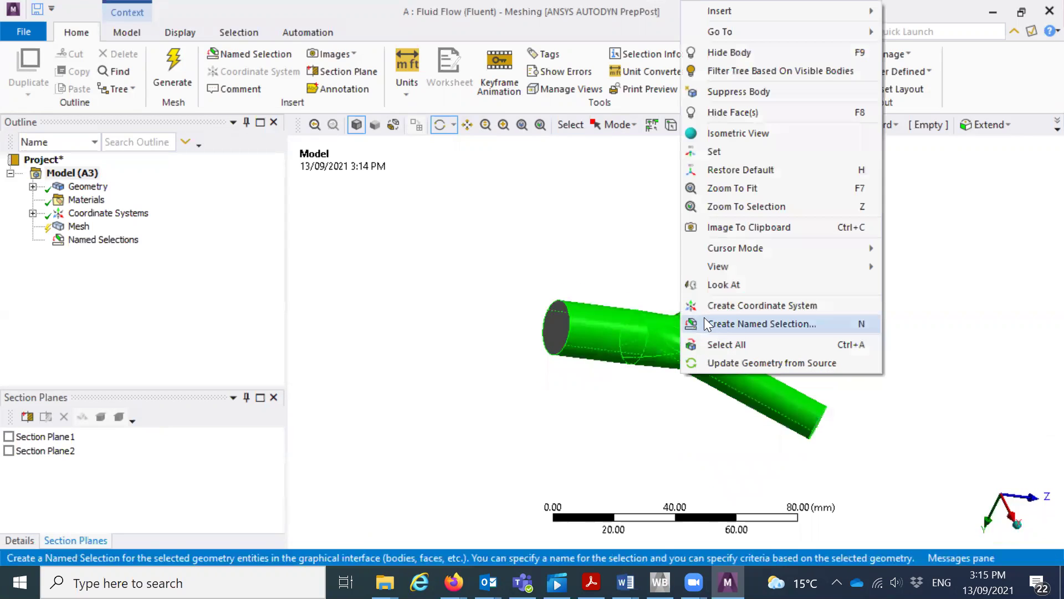
click(704, 317)
text(Wall)
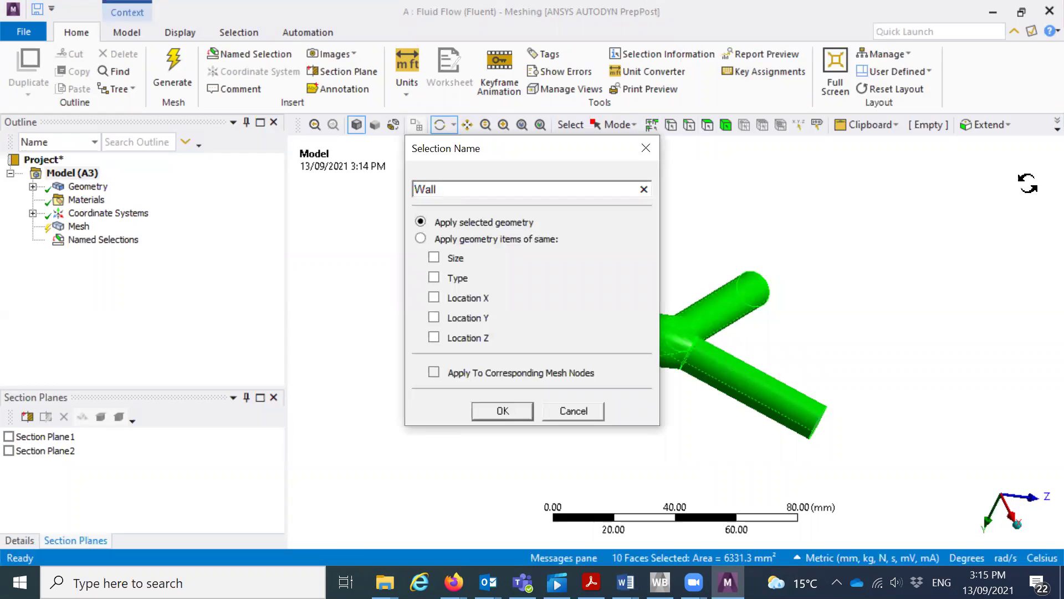
key(Return)
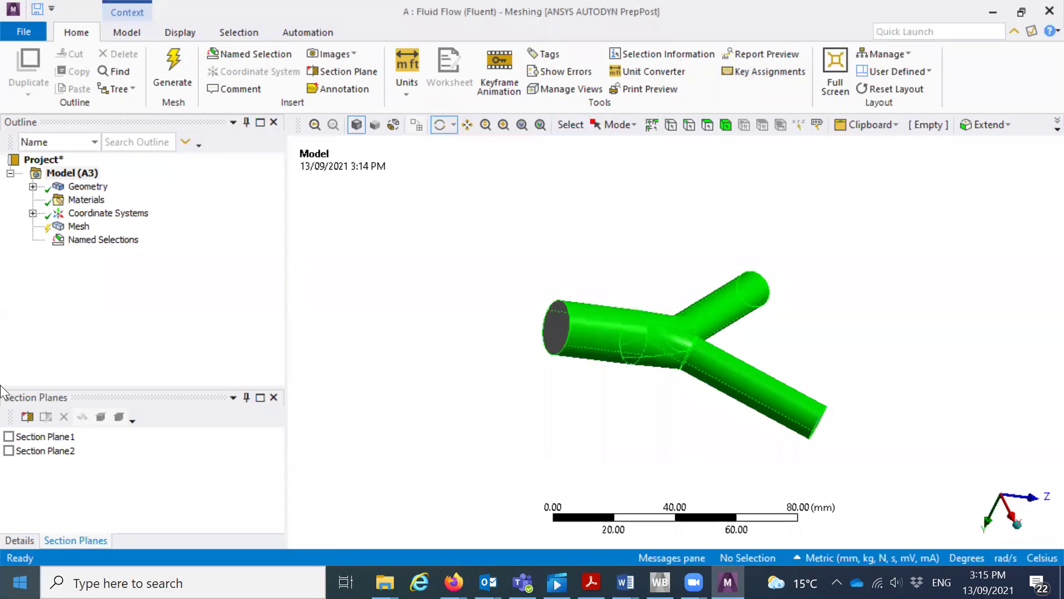
Expand the named selections and show the Mesh details in an enlarged pane in place of the section planes
click(33, 240)
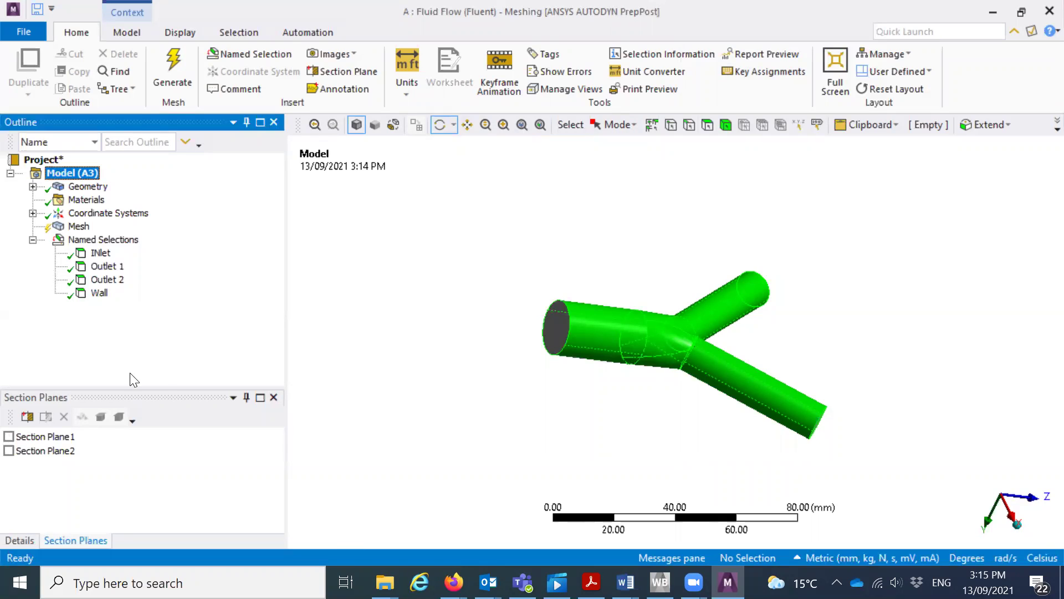
click(79, 228)
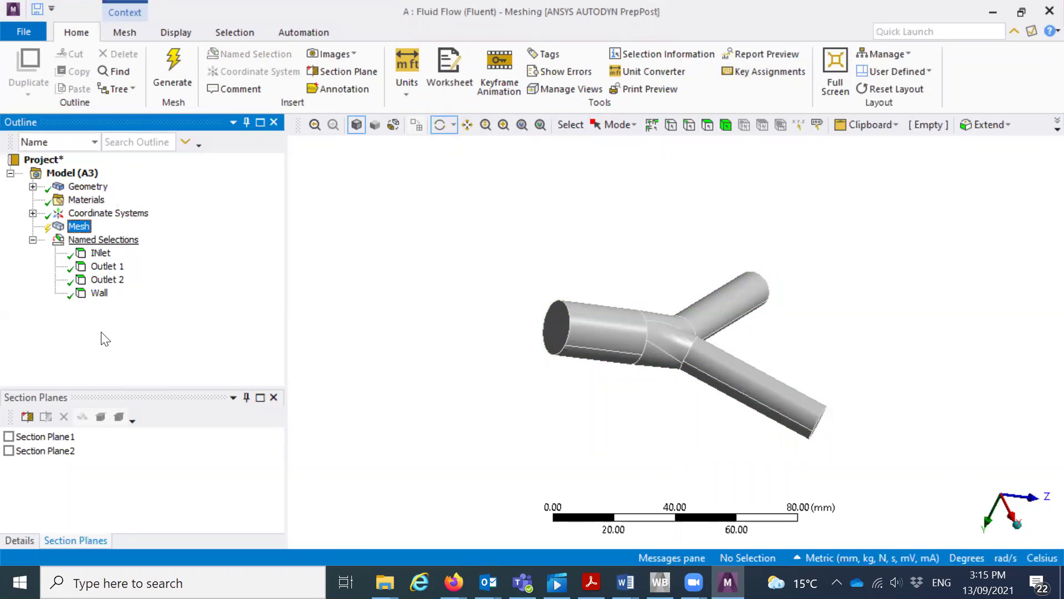
click(275, 397)
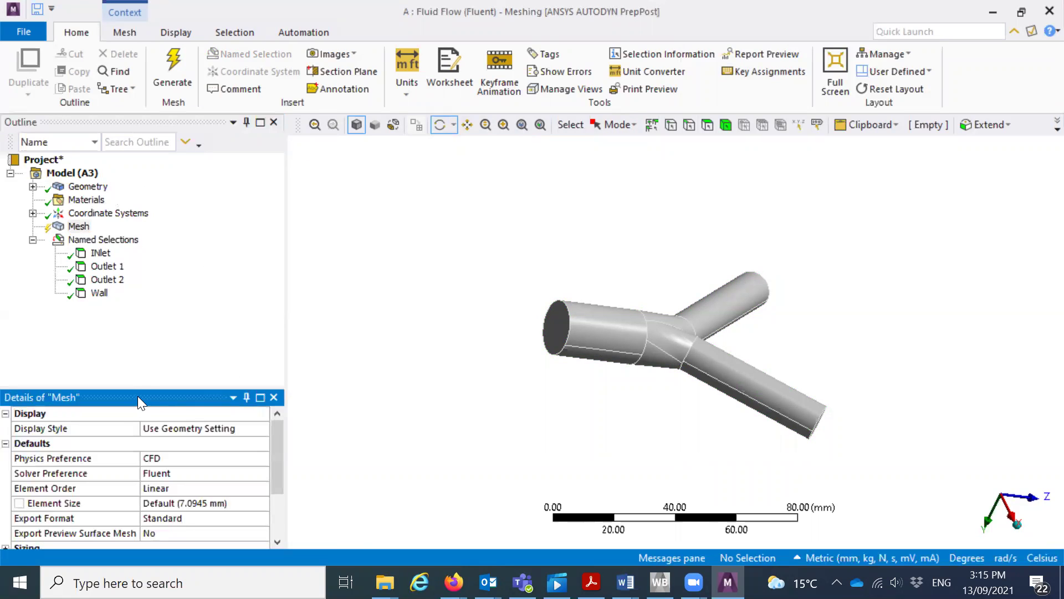
mouse_move(144, 338)
mouse_down()
mouse_move(148, 311)
mouse_move(145, 321)
mouse_up()
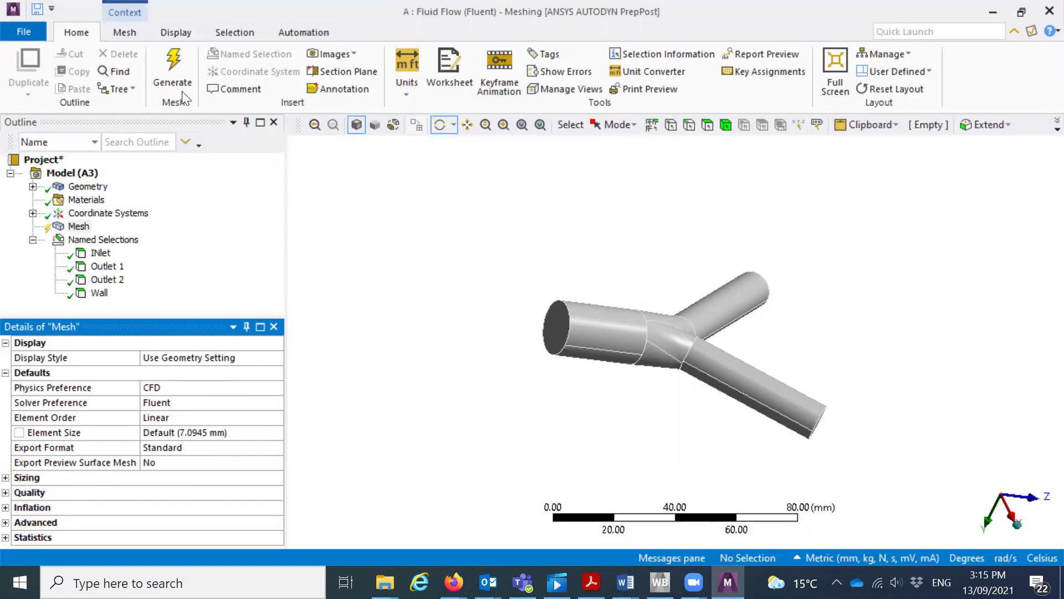
Generate the mesh with the default sizing and inspect its elements around the bifurcation
click(176, 72)
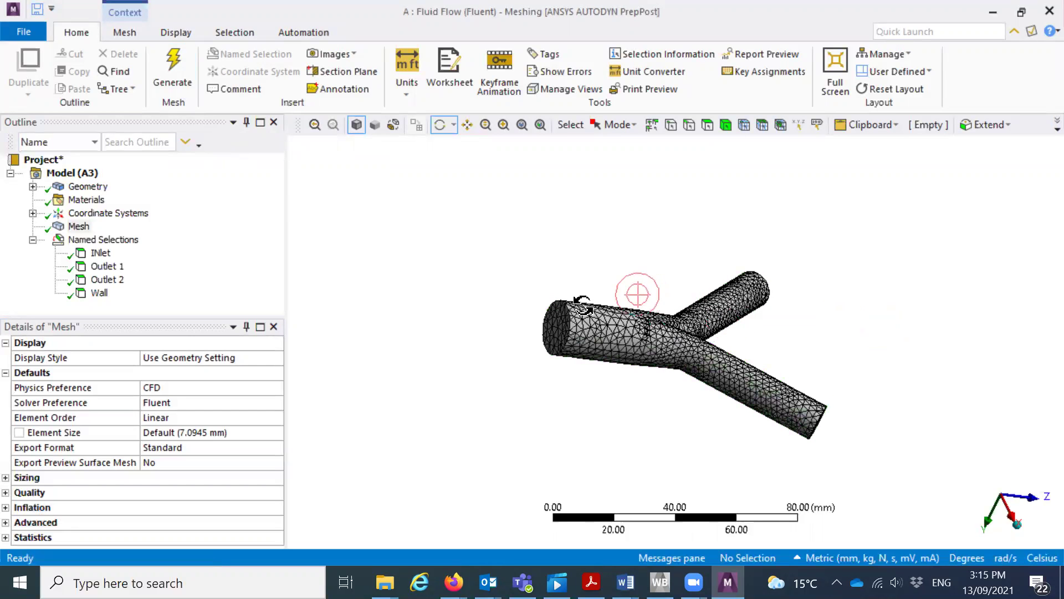
drag(576, 363, 613, 325)
scroll(518, 285, up, 2)
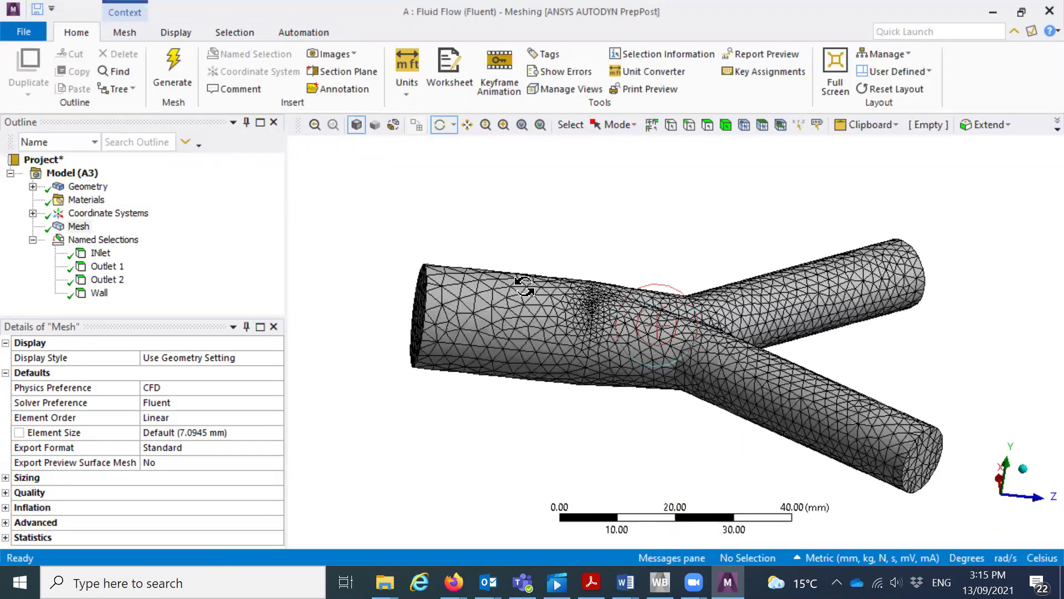
scroll(502, 331, up, 2)
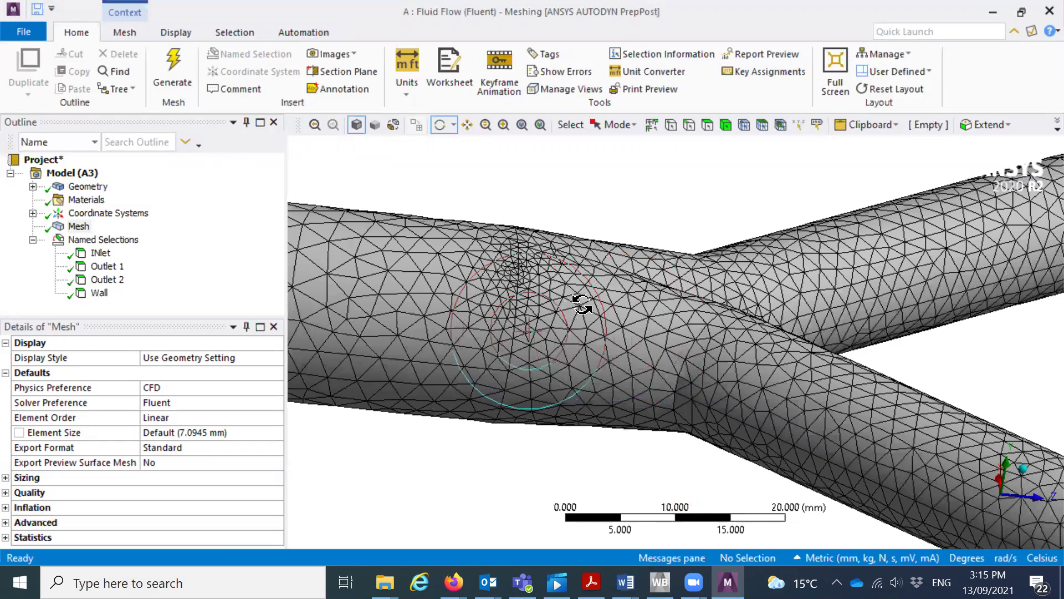
scroll(579, 302, down, 2)
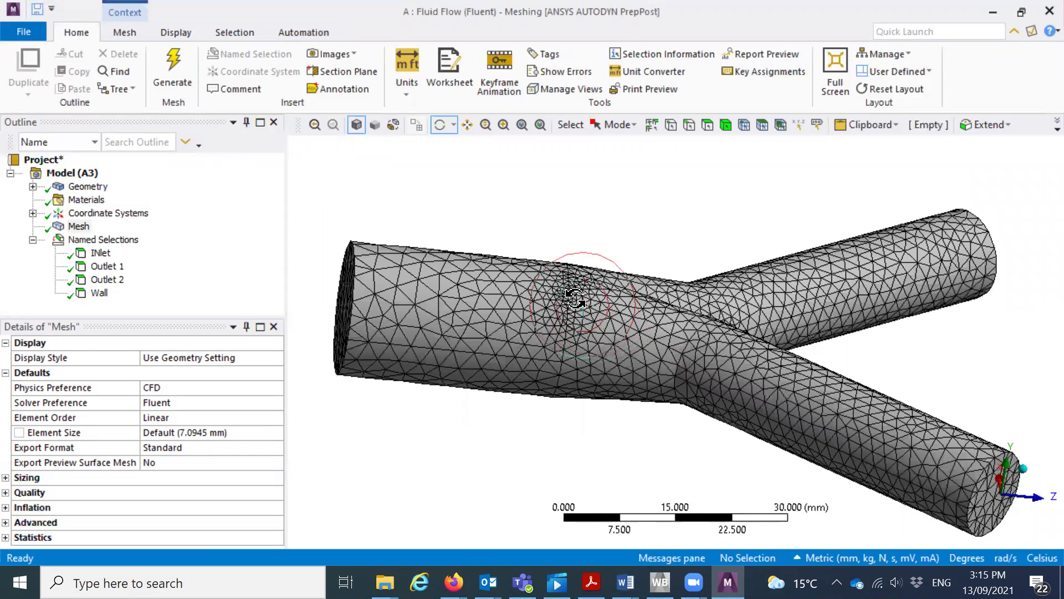
drag(550, 360, 394, 350)
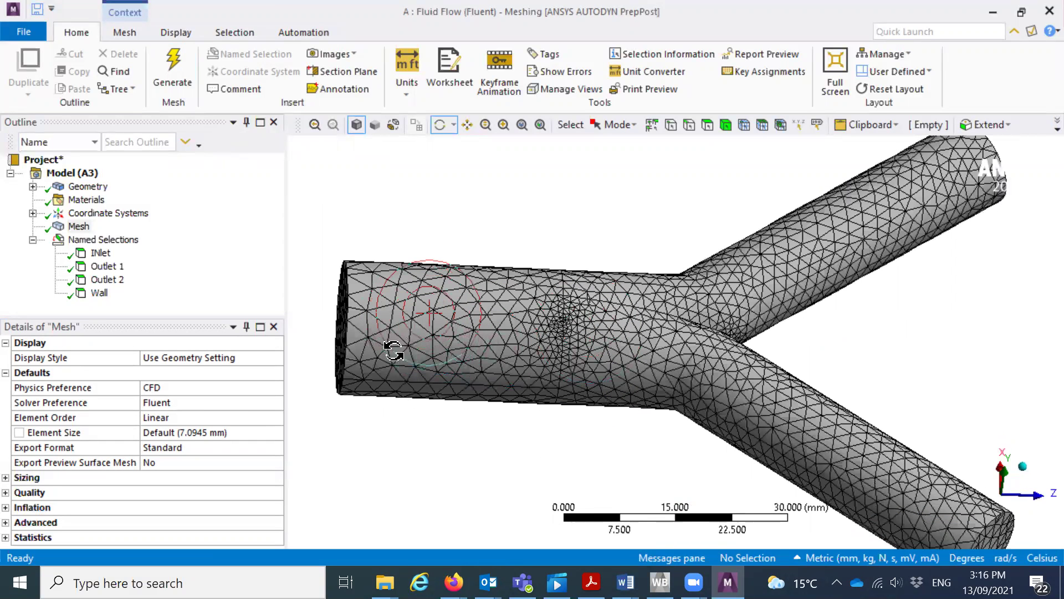
key(F7)
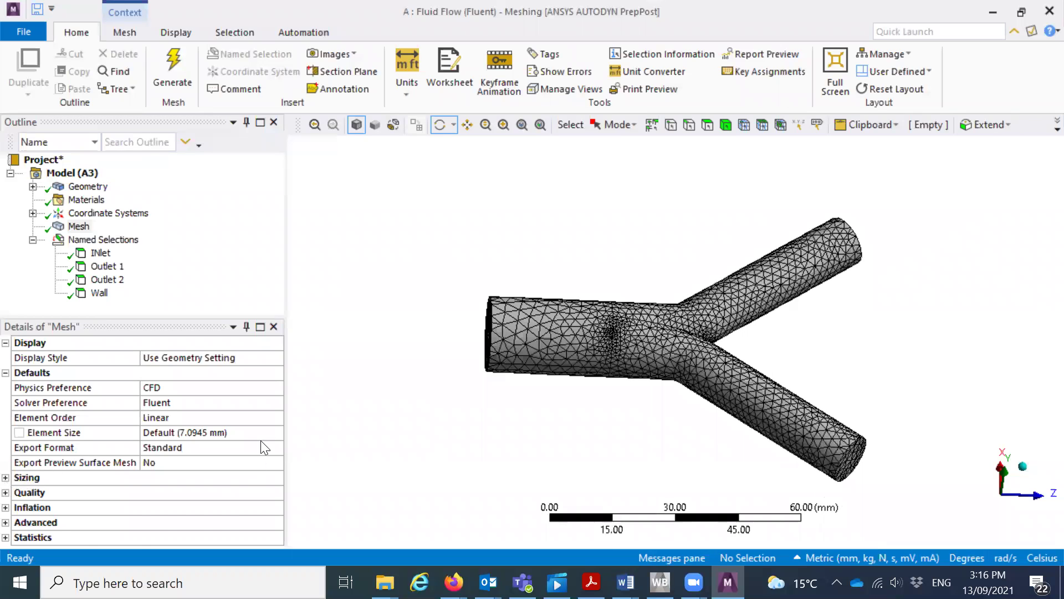
Set the mesh sizing's Curvature Min Size to 0.07 mm and regenerate the mesh
double_click(261, 477)
scroll(272, 445, down, 2)
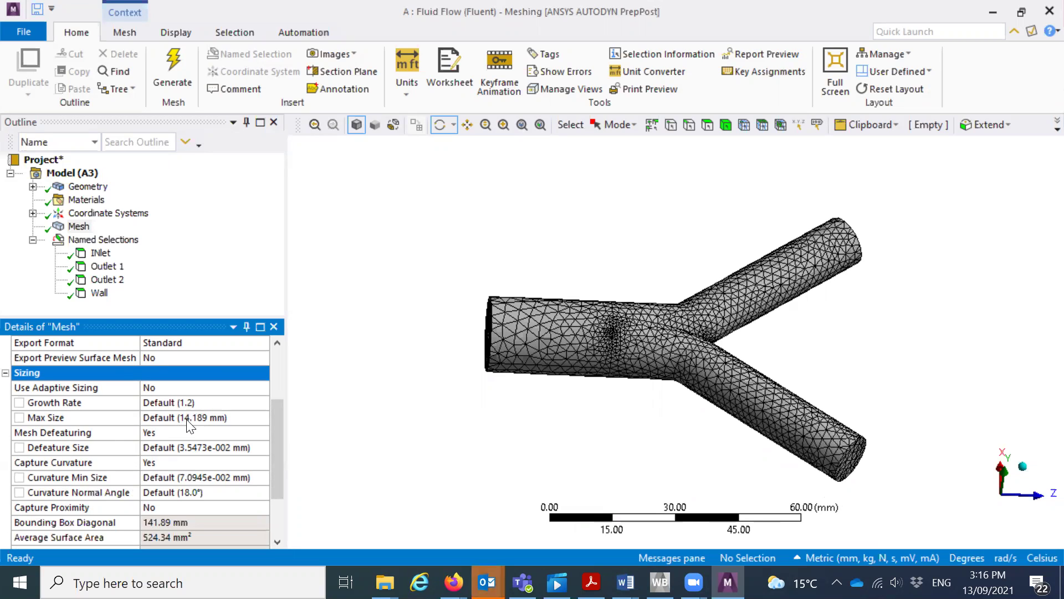
click(210, 477)
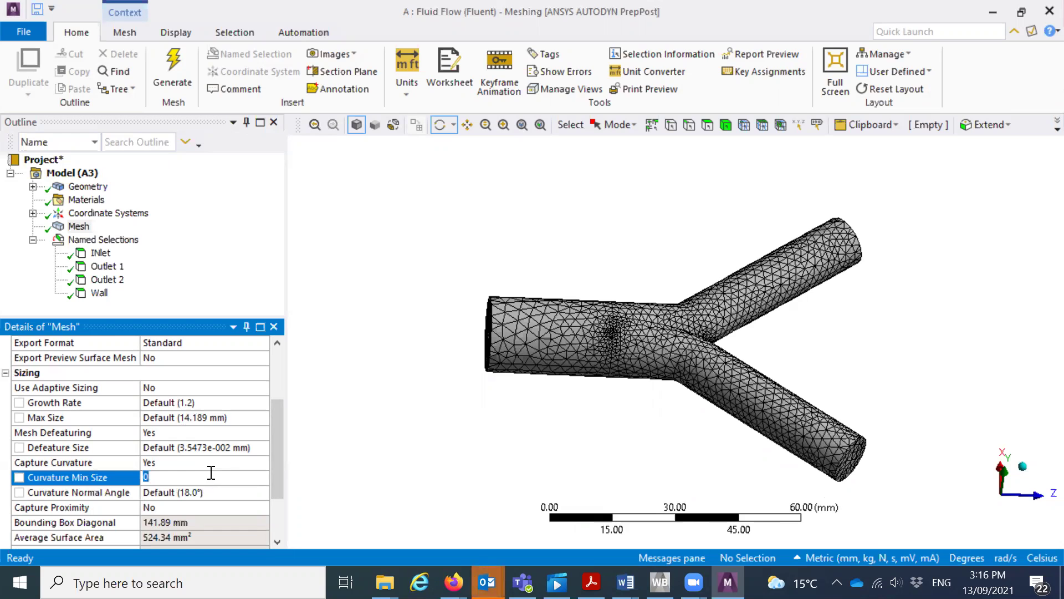
text(0.07)
click(371, 355)
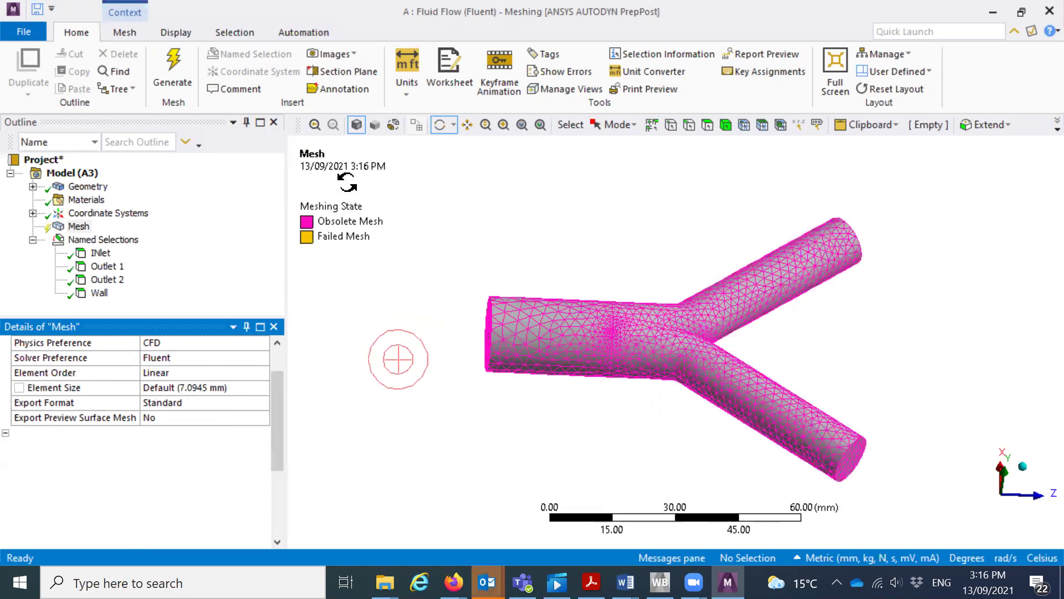
click(168, 73)
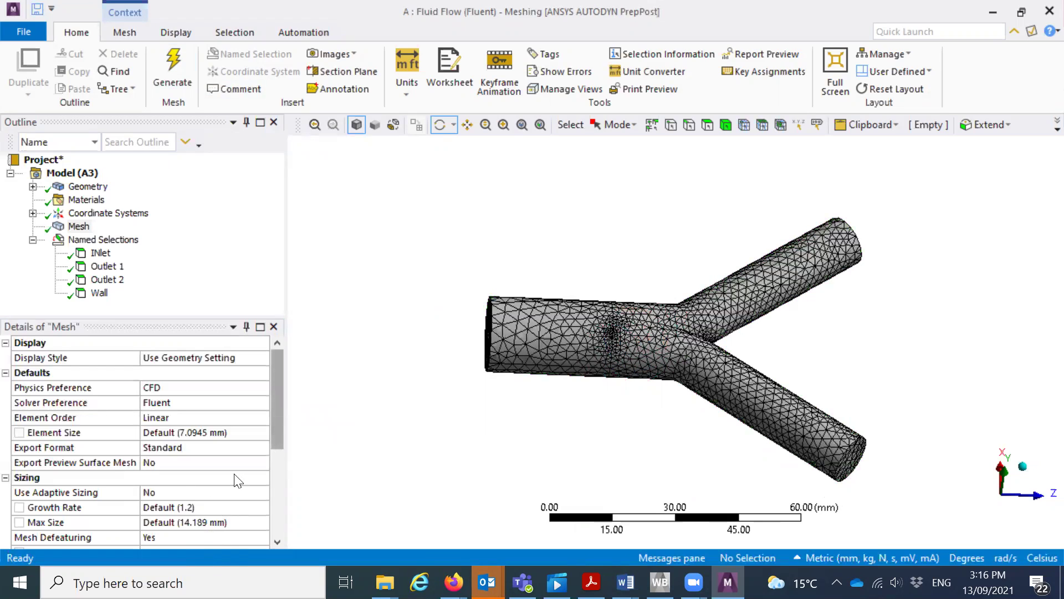
Set the mesh's Defeature Size to 0.2 mm
scroll(237, 480, down, 2)
click(194, 478)
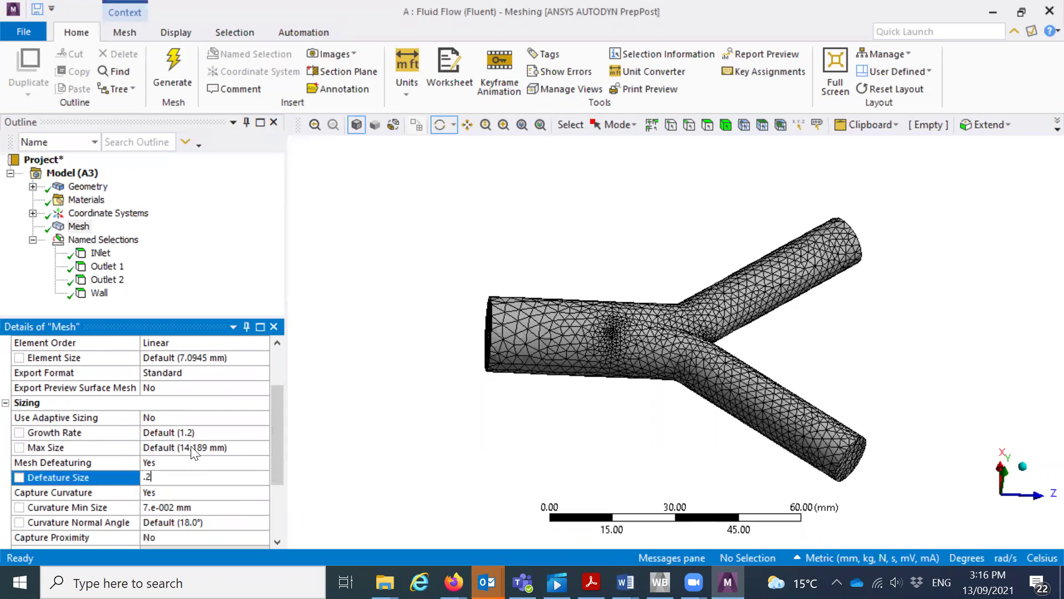
key(Return)
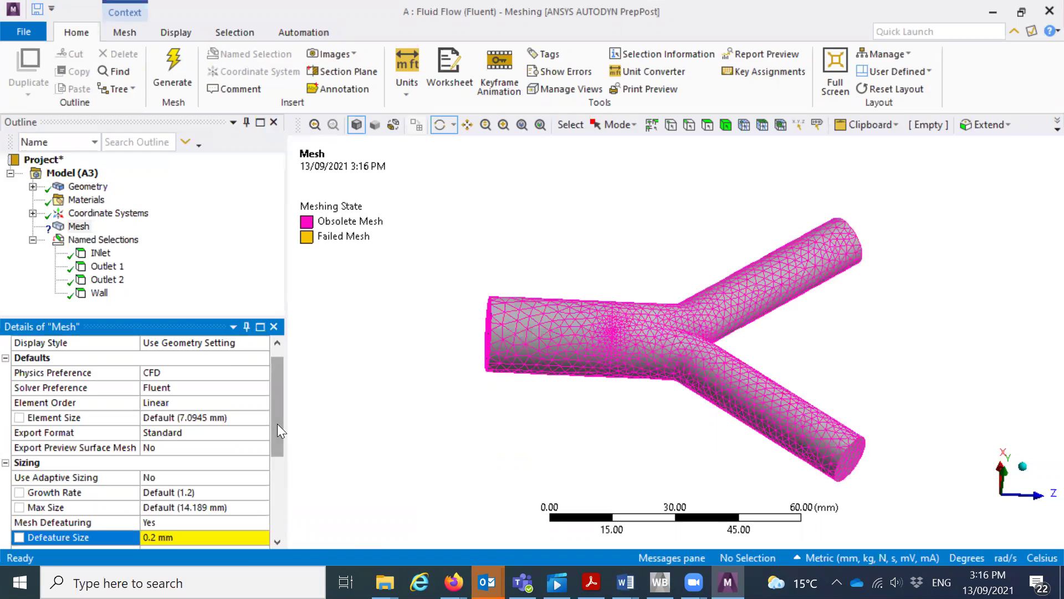
Set the mesh's Defeature Size to 2.674e-003 mm and the Curvature Min Size to 0.1 mm
drag(278, 423, 282, 450)
click(186, 478)
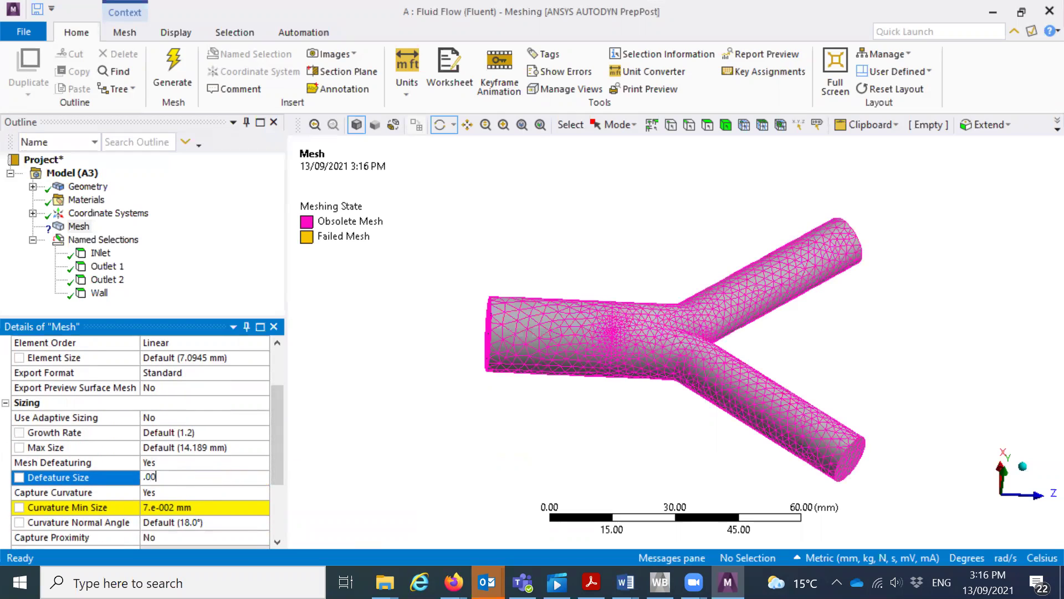
key(Return)
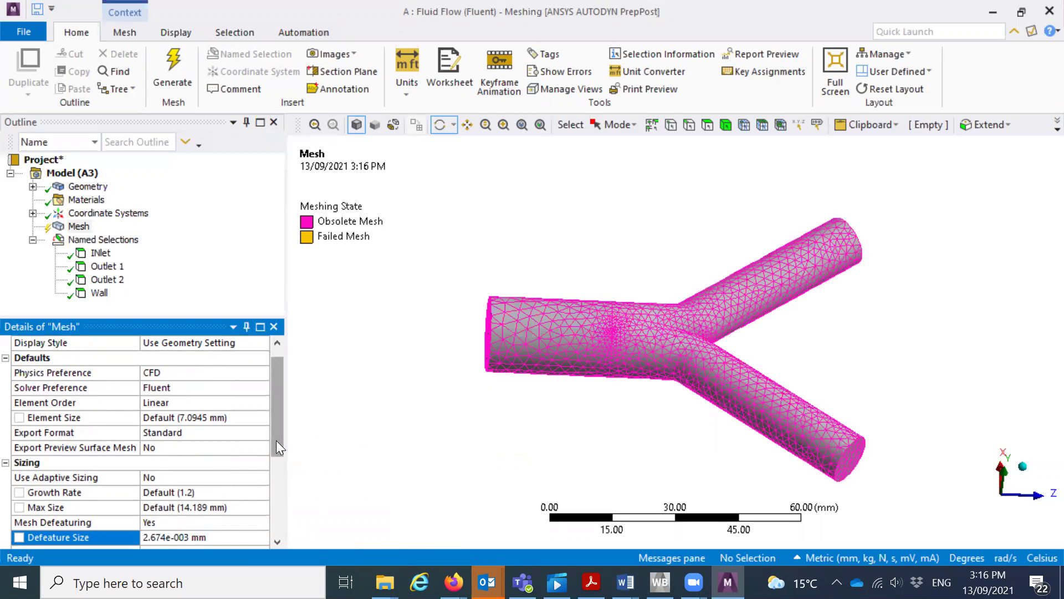
drag(276, 440, 278, 467)
click(201, 508)
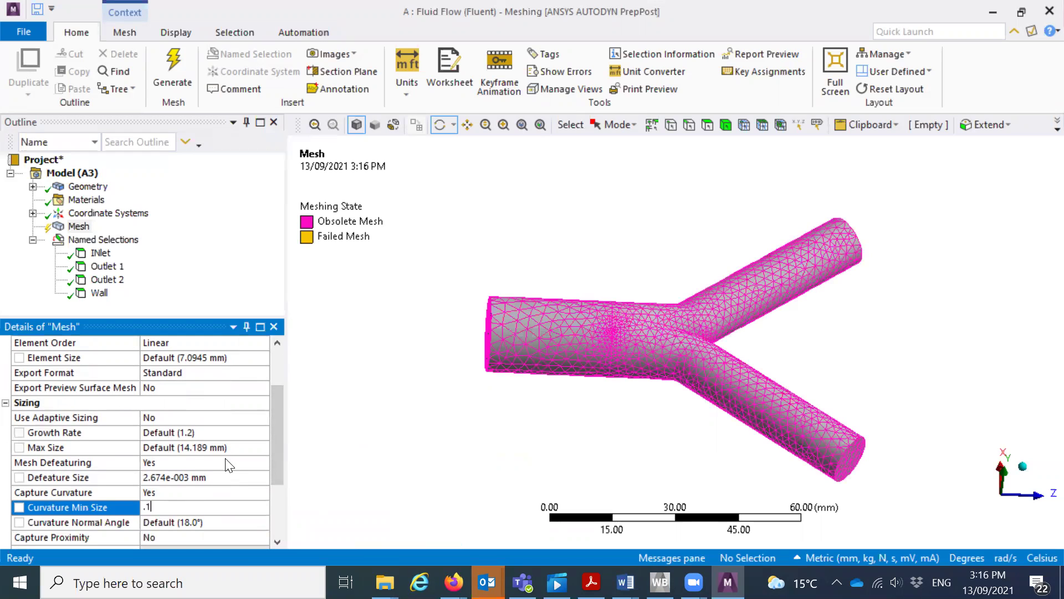
text(.1)
Set the mesh's Max Size to 5 mm and its Element Size to 4 mm
click(195, 449)
click(217, 477)
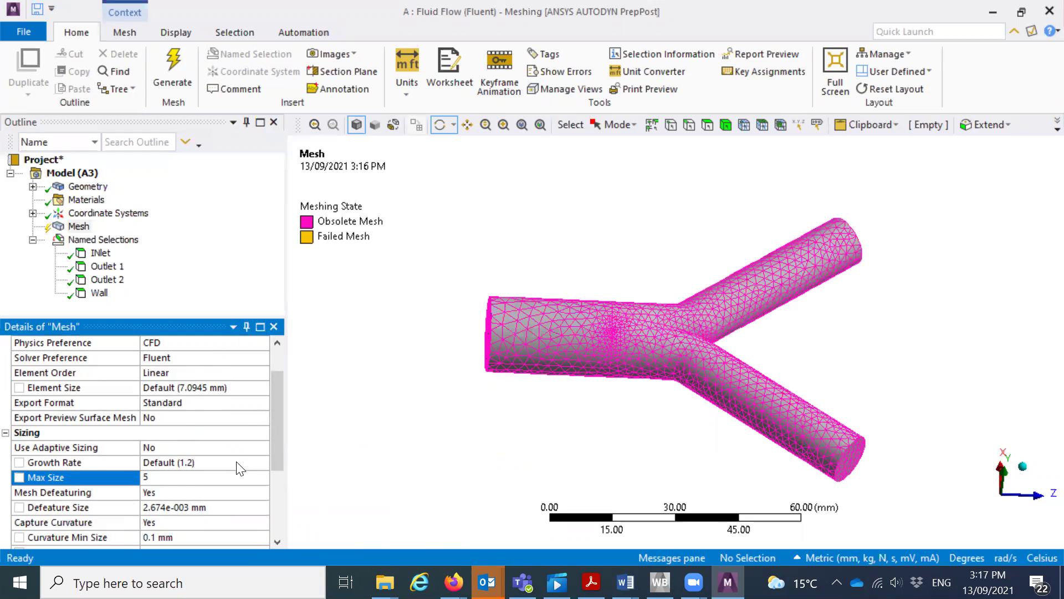
key(Return)
click(217, 433)
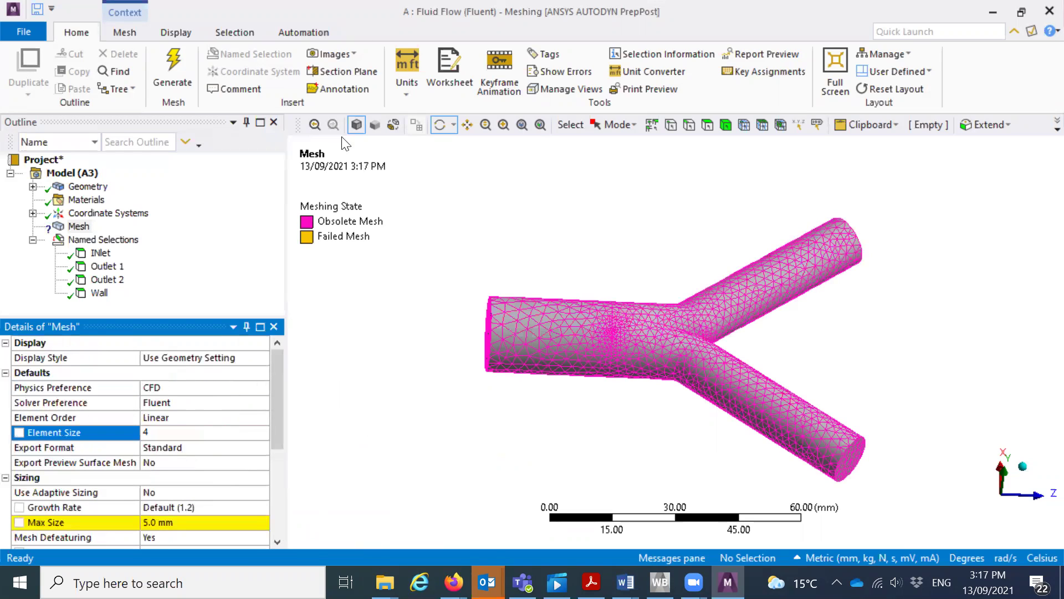
text(4)
key(Return)
Regenerate the mesh with the new sizing and inspect the junction and tube ends from several angles
click(151, 89)
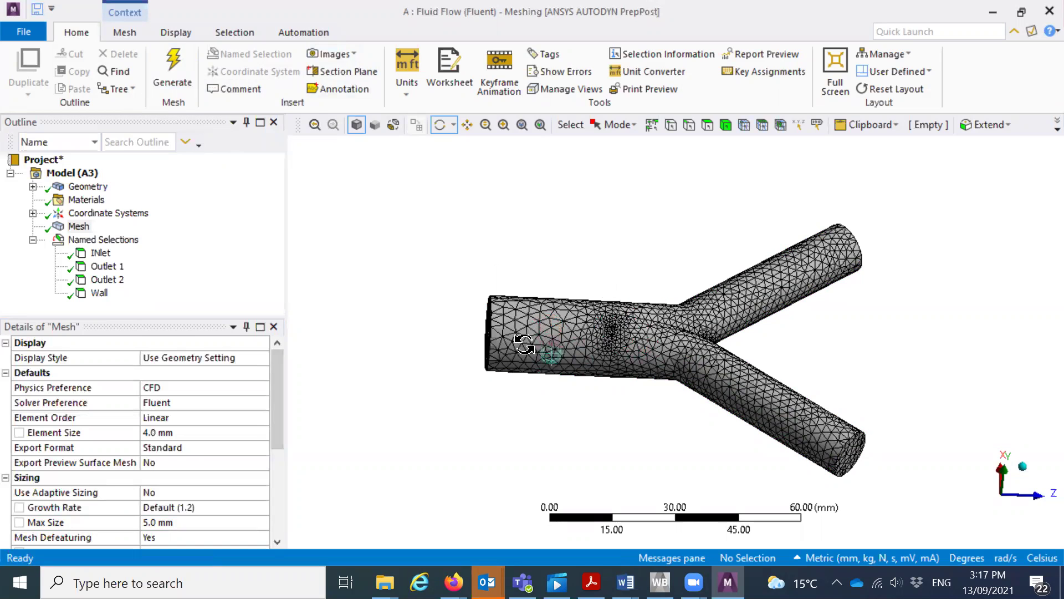
drag(523, 333, 510, 380)
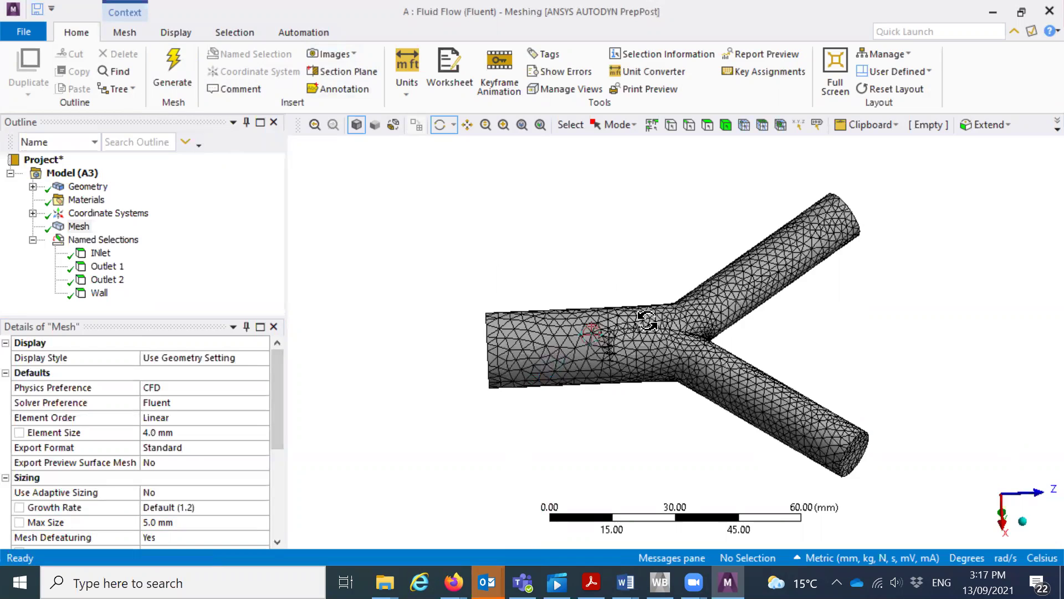
scroll(582, 333, down, 3)
scroll(656, 299, up, 5)
scroll(632, 331, up, 2)
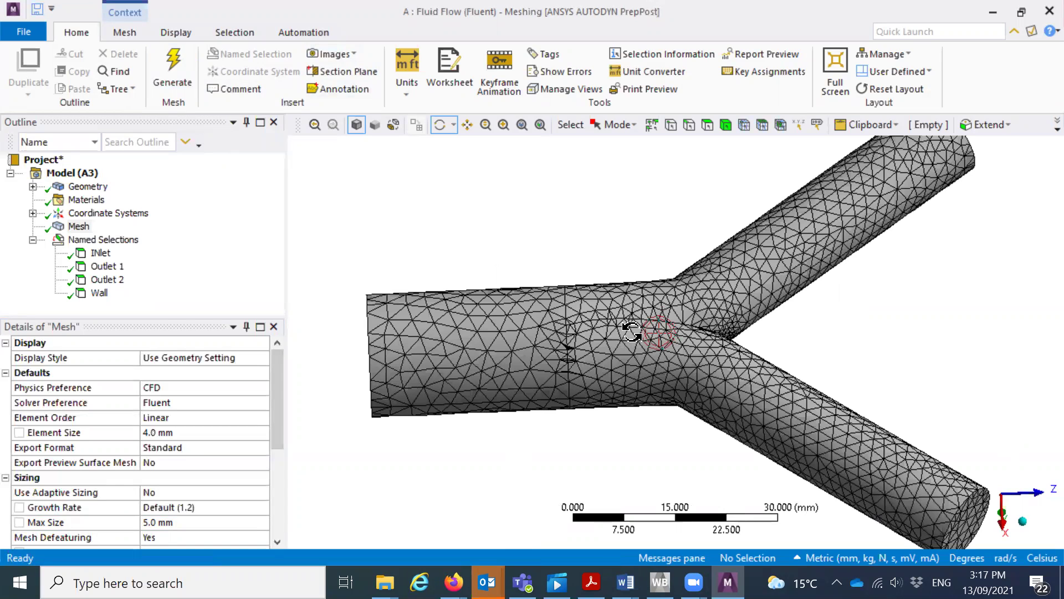
scroll(621, 333, down, 3)
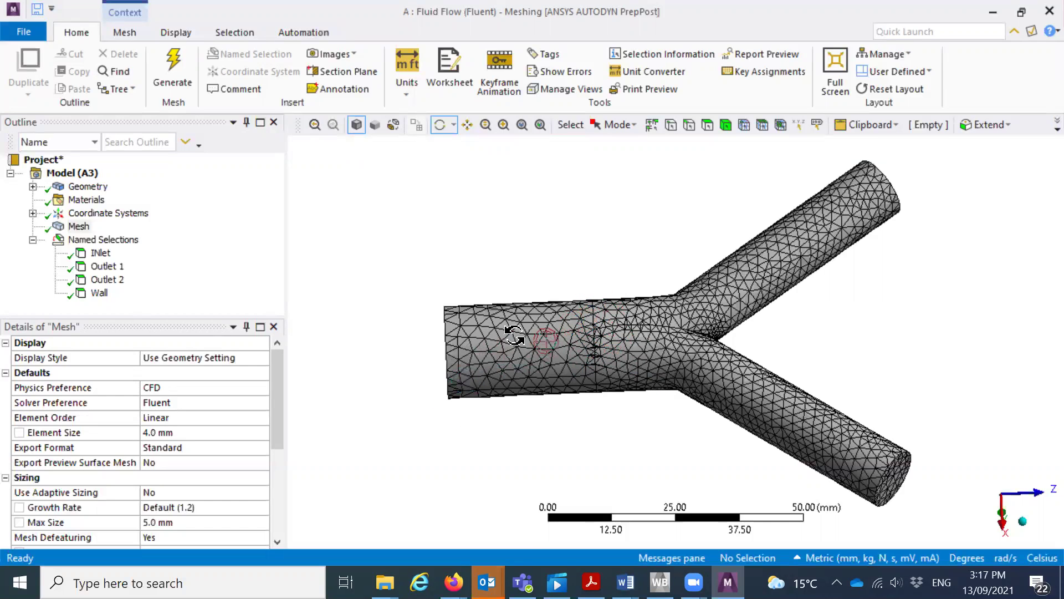
drag(610, 391, 468, 375)
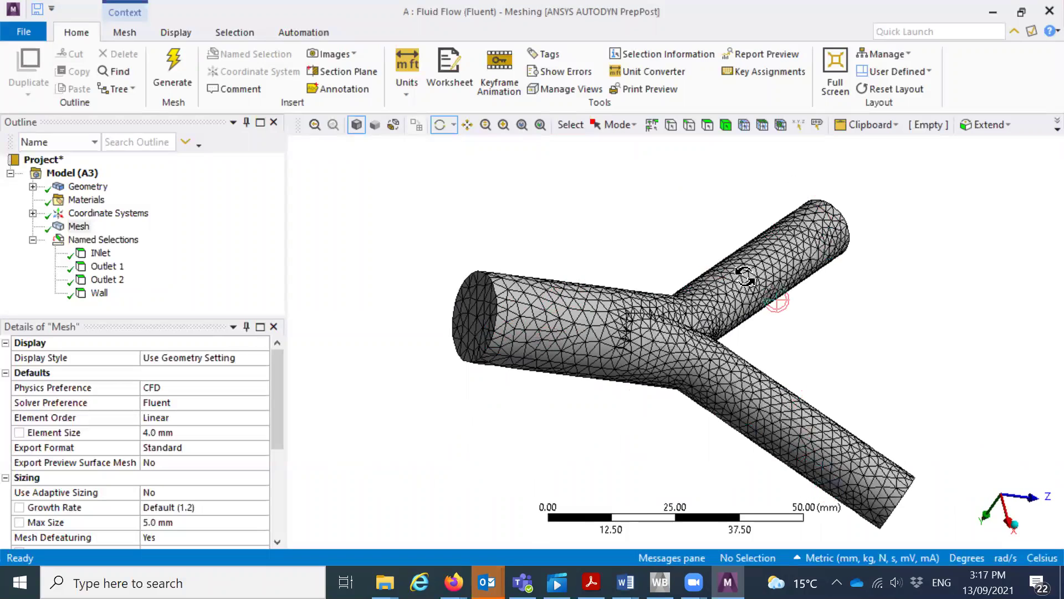
Set Program Controlled Inflation to Include for the Wall named selection
click(99, 293)
click(189, 446)
click(276, 447)
click(201, 467)
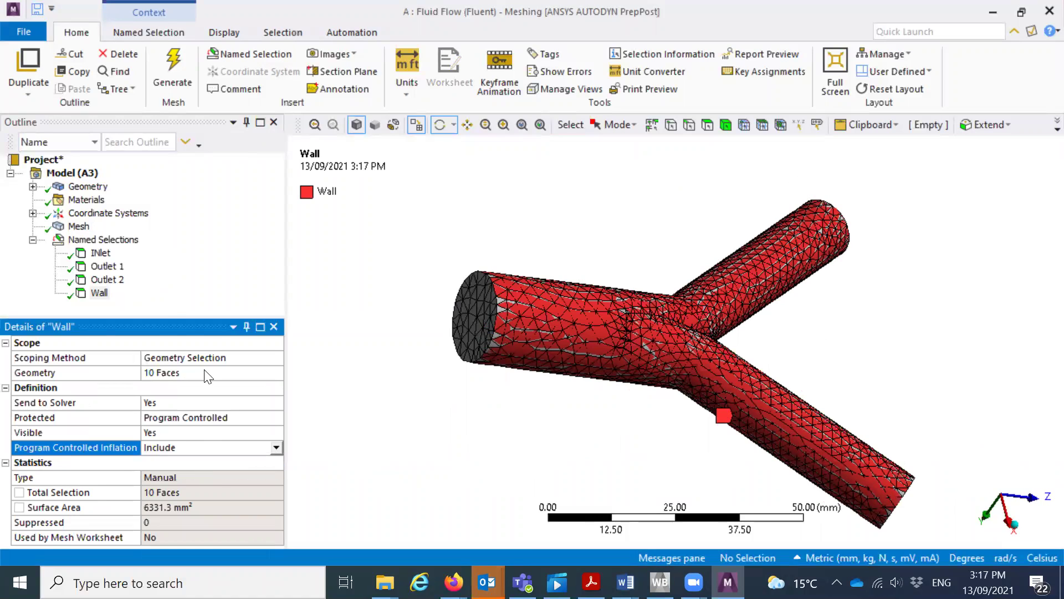
Set Use Automatic Inflation to Program Controlled in the mesh's inflation settings
click(79, 226)
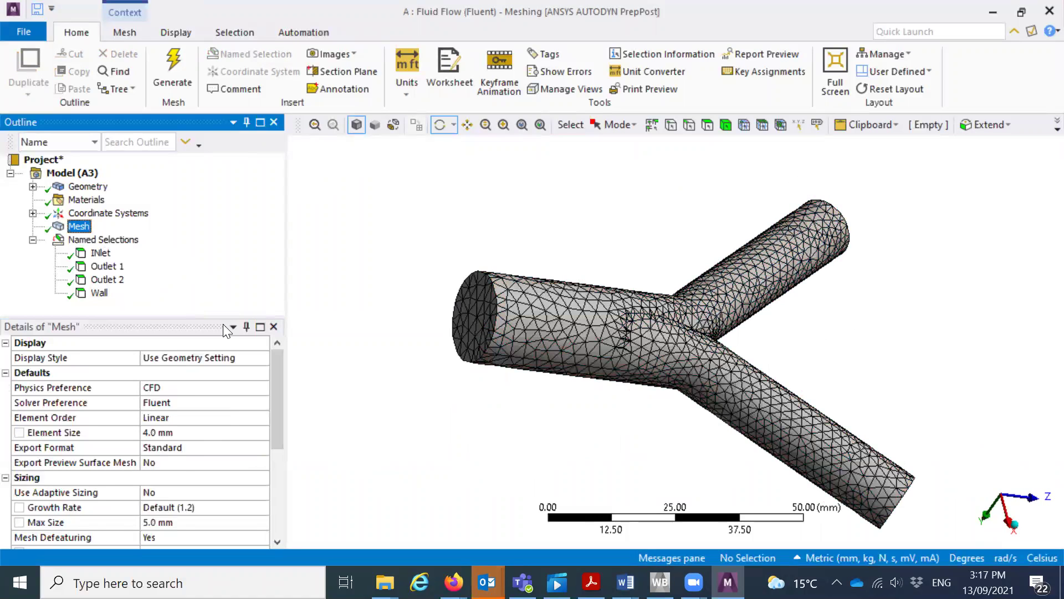
scroll(183, 466, down, 4)
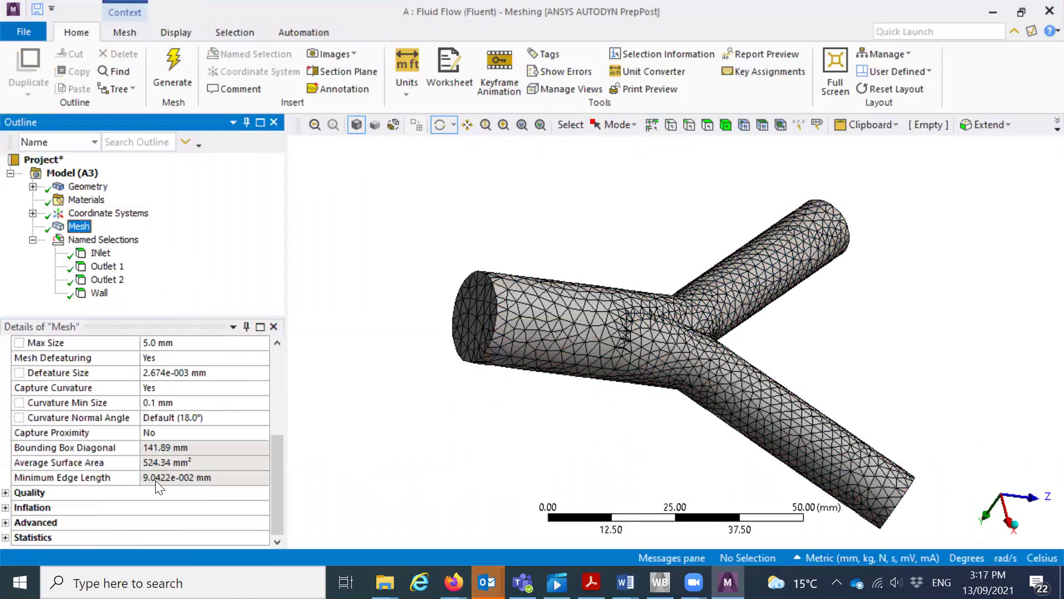
click(2, 508)
click(6, 507)
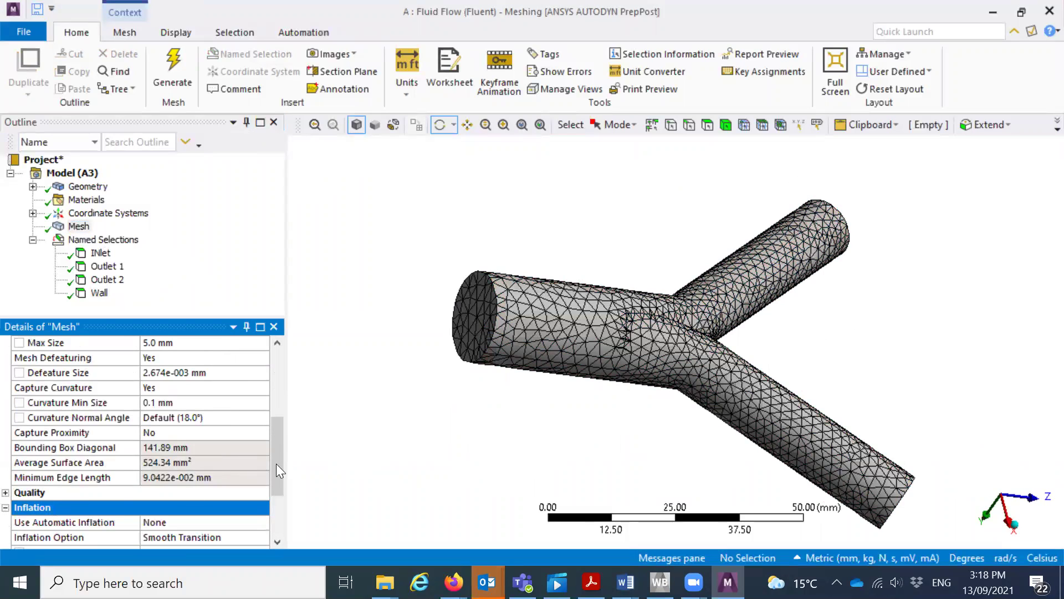
drag(273, 436, 277, 485)
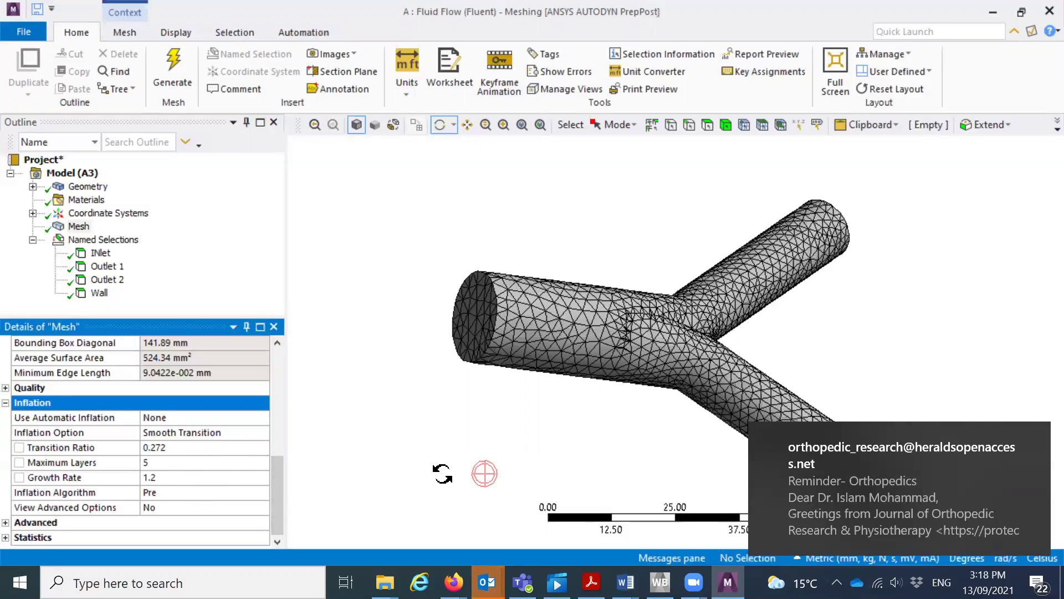
click(230, 421)
click(260, 417)
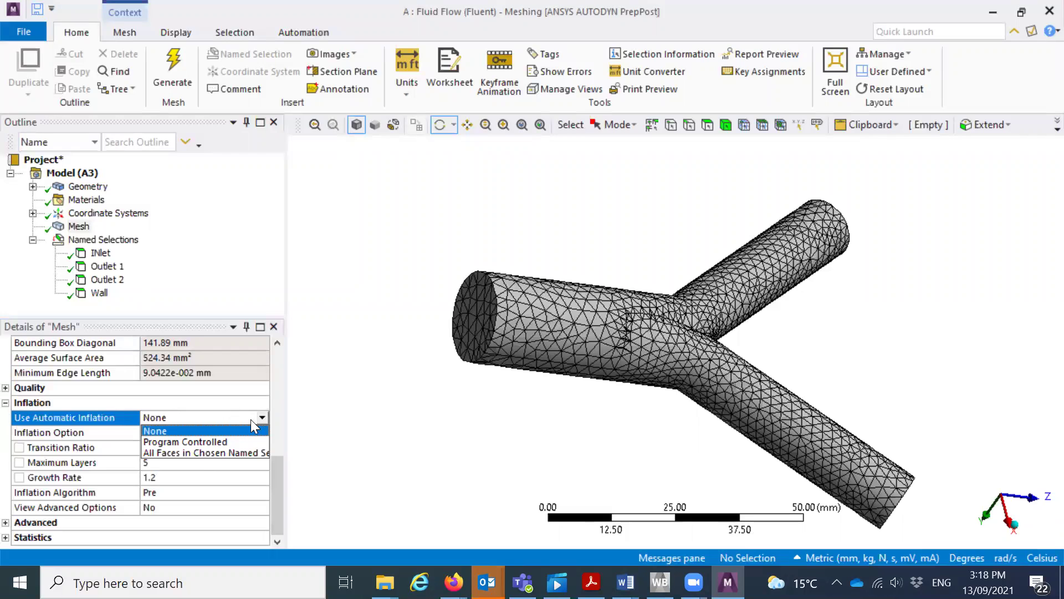
click(204, 441)
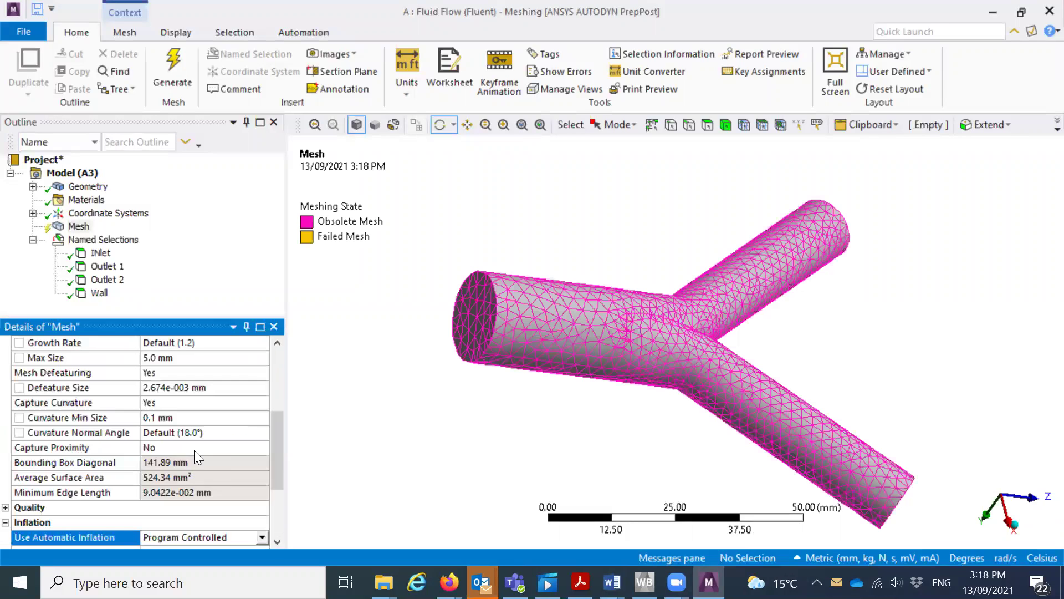
Set the mesh inflation's Maximum Layers to 10
drag(279, 441, 266, 489)
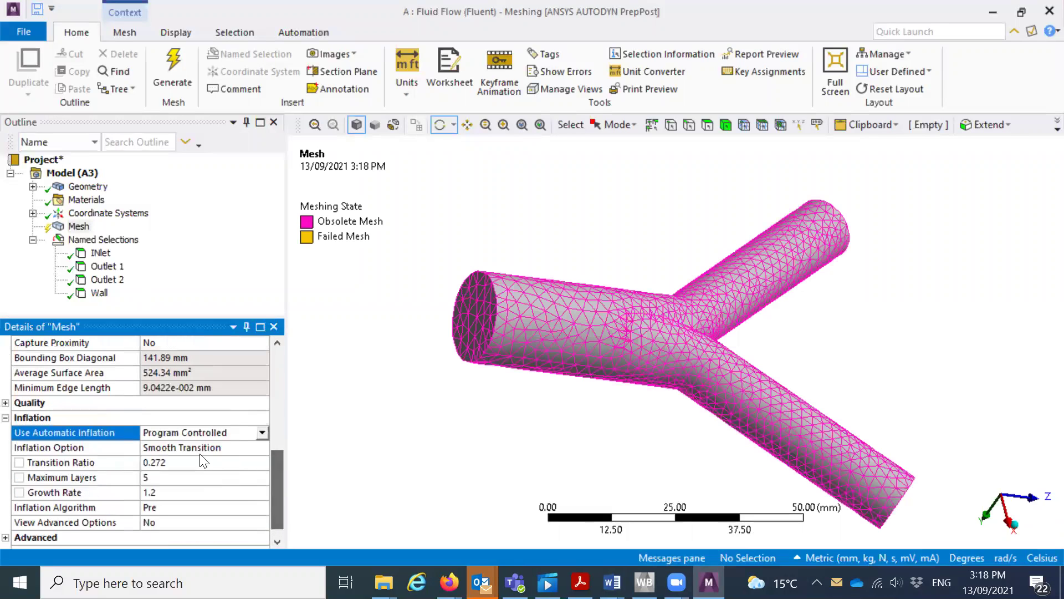
click(161, 476)
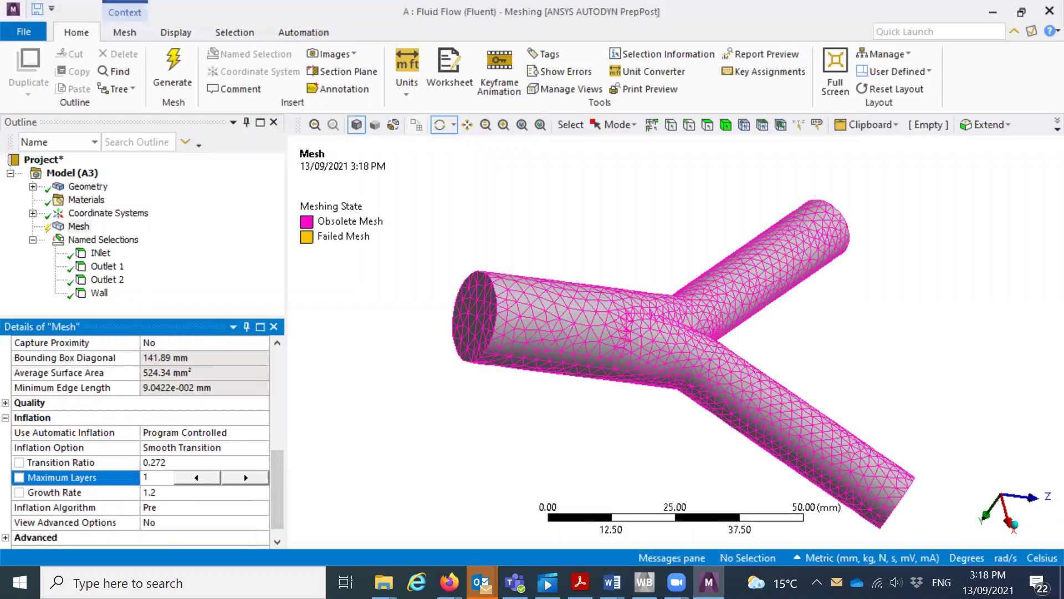
drag(382, 382, 355, 355)
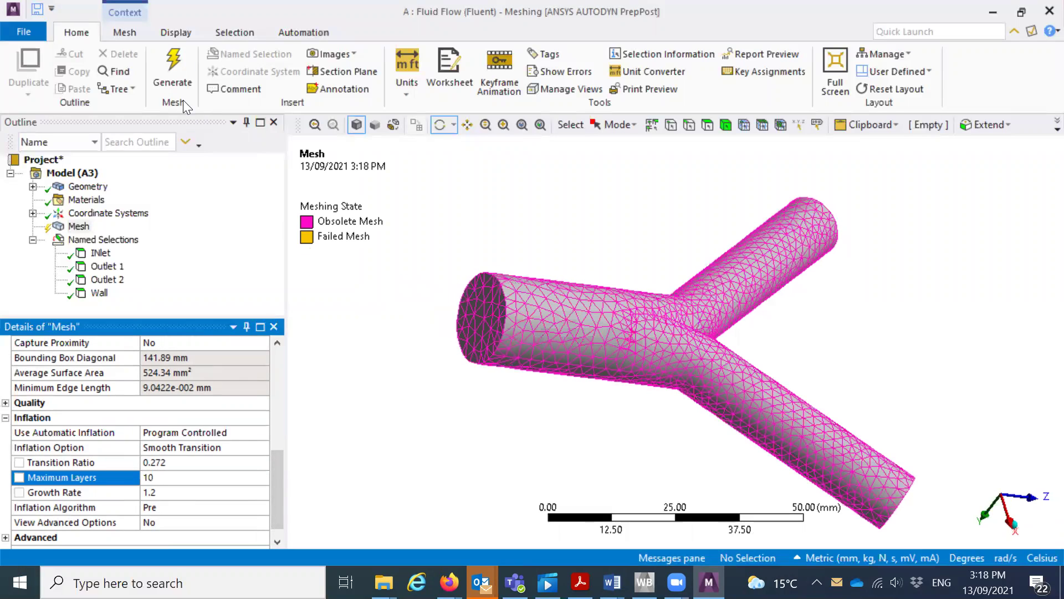
Regenerate the mesh and inspect the inflation layers on the end face of the wide inlet tube
click(176, 86)
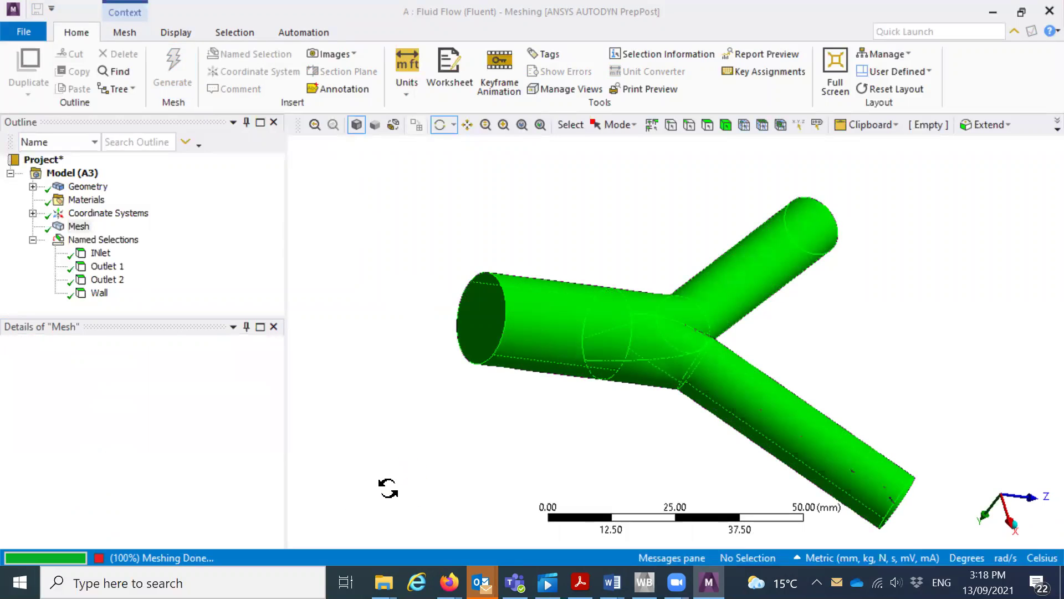
drag(399, 341, 573, 327)
scroll(573, 327, up, 6)
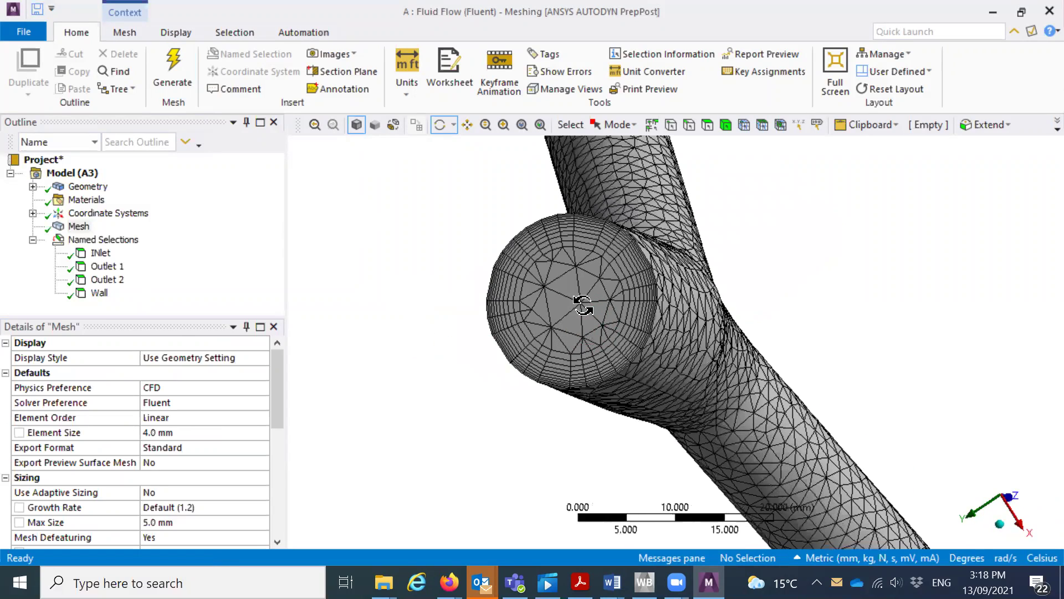
scroll(466, 327, down, 2)
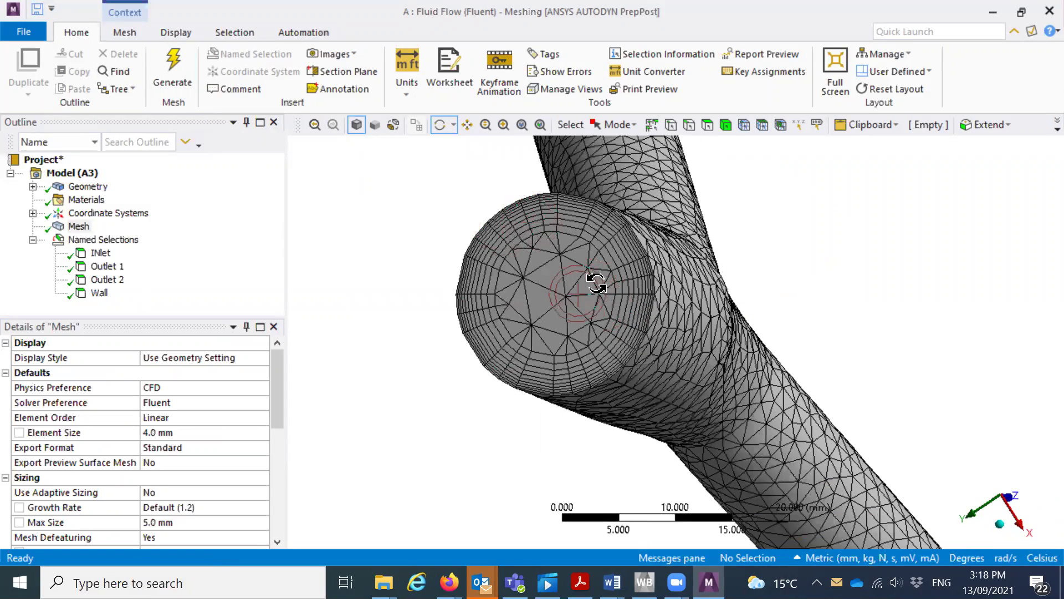
mouse_move(538, 276)
mouse_down()
mouse_move(532, 299)
mouse_move(288, 402)
mouse_up()
Expand the mesh's Quality settings and choose Smooth Transition as the Inflation Option
scroll(275, 484, down, 2)
scroll(275, 484, down, 3)
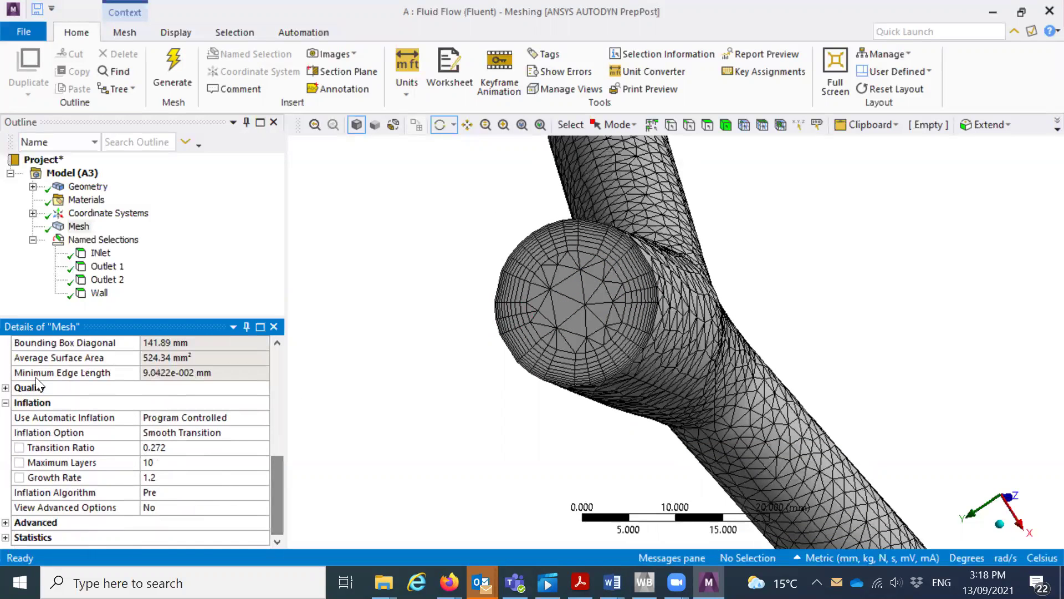
click(6, 388)
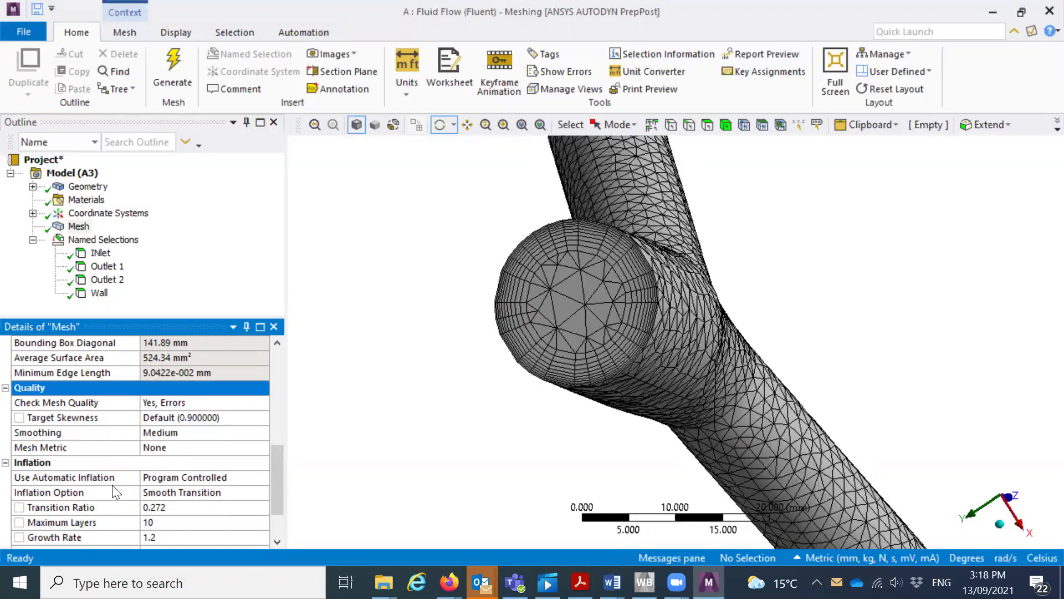
click(241, 492)
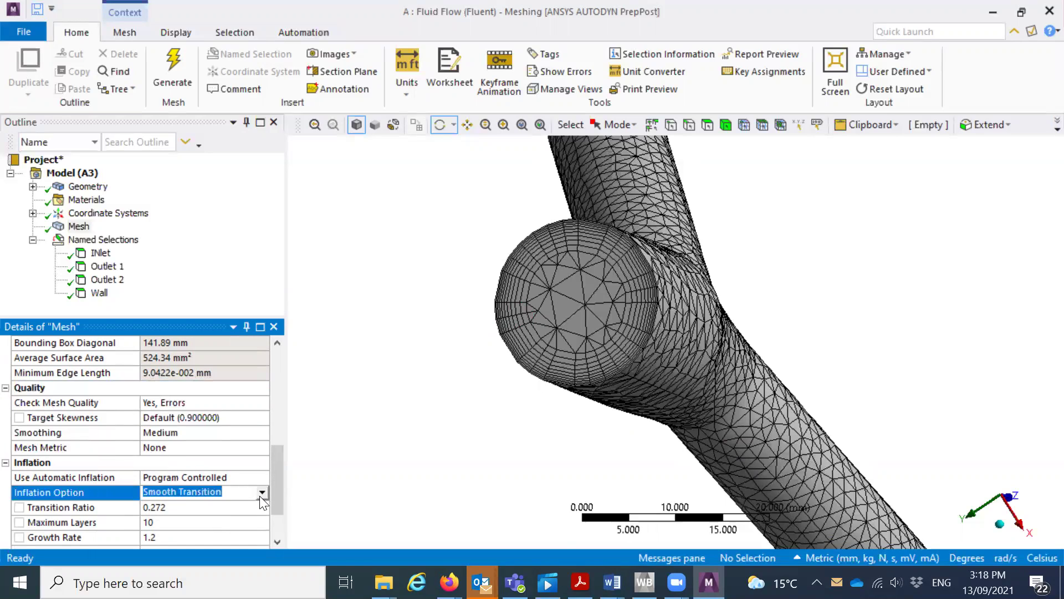
click(260, 496)
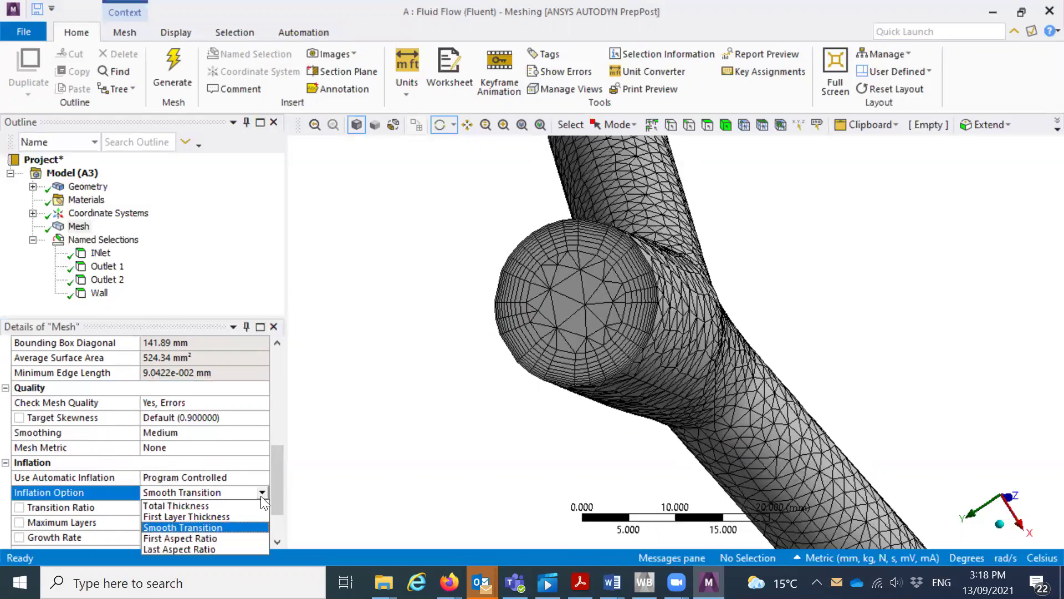
click(228, 528)
scroll(183, 424, down, 1)
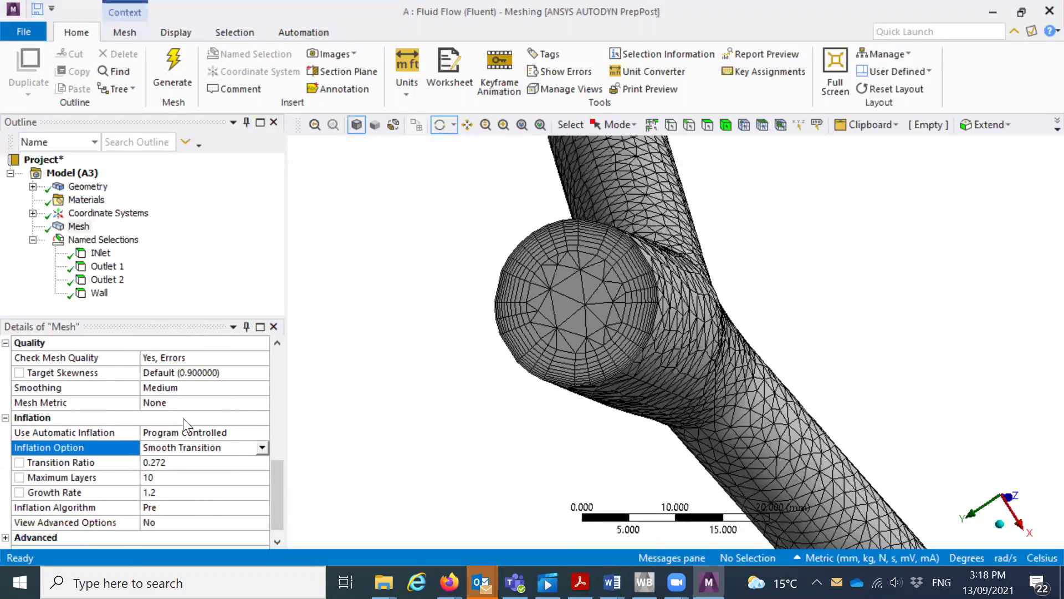
Set the Mesh Metric to Orthogonal Quality and review its minimum, maximum, average and standard deviation
scroll(212, 425, up, 2)
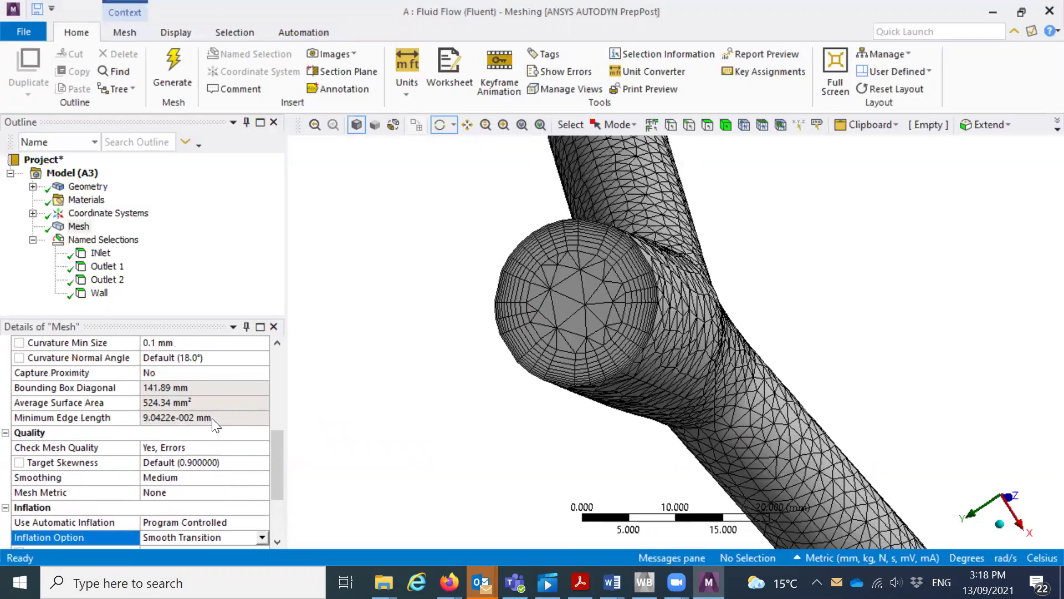
click(233, 492)
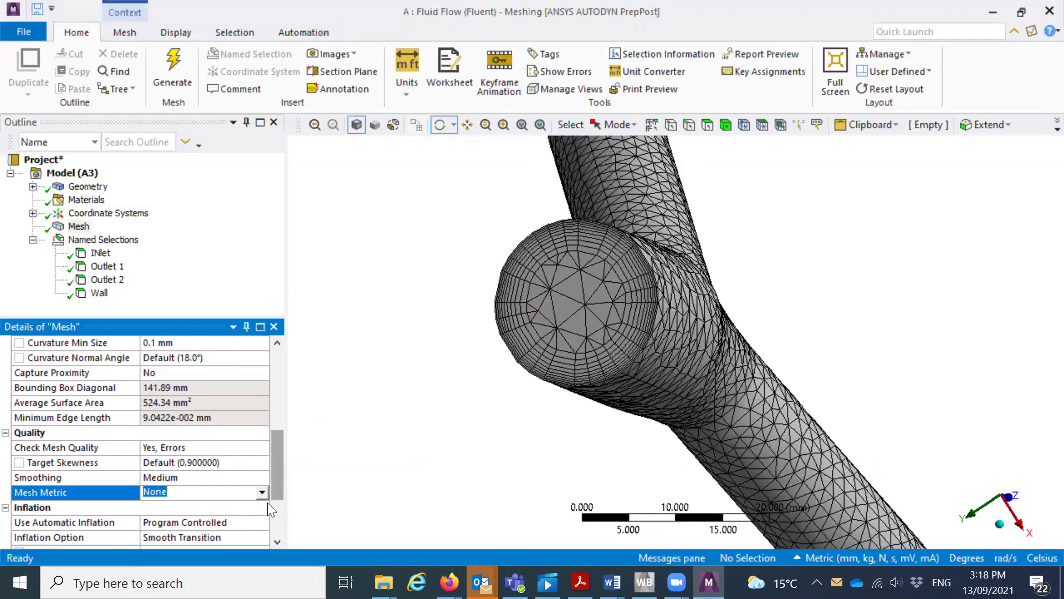
click(261, 492)
scroll(223, 460, down, 1)
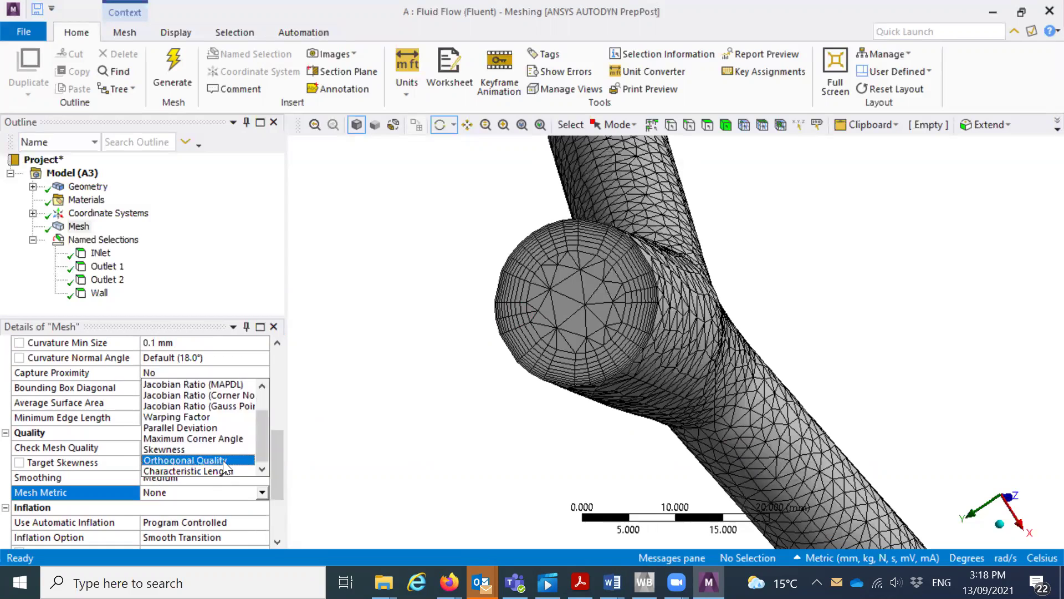
click(223, 460)
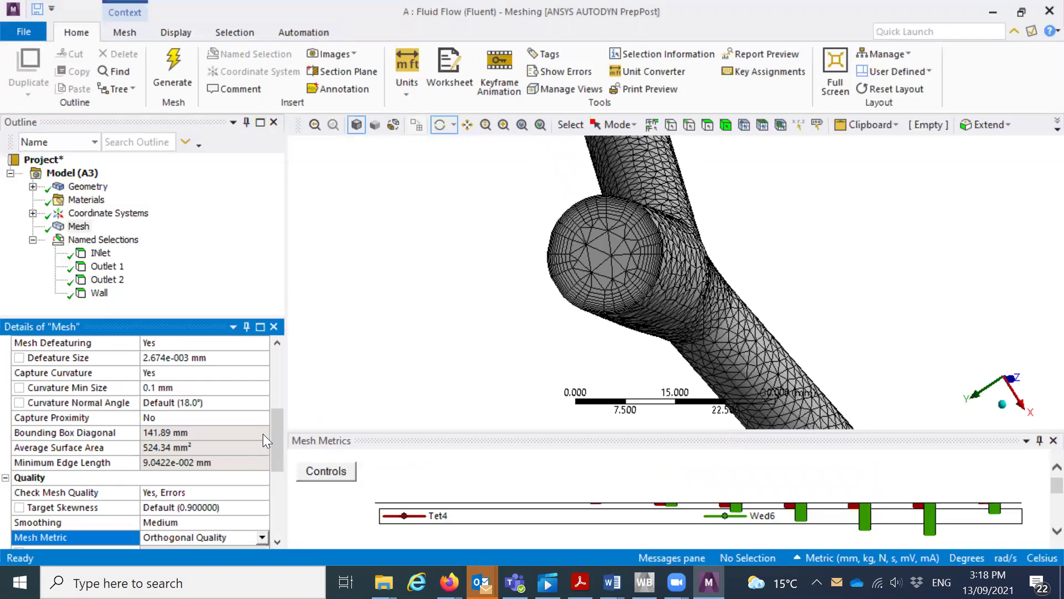
drag(274, 431, 278, 473)
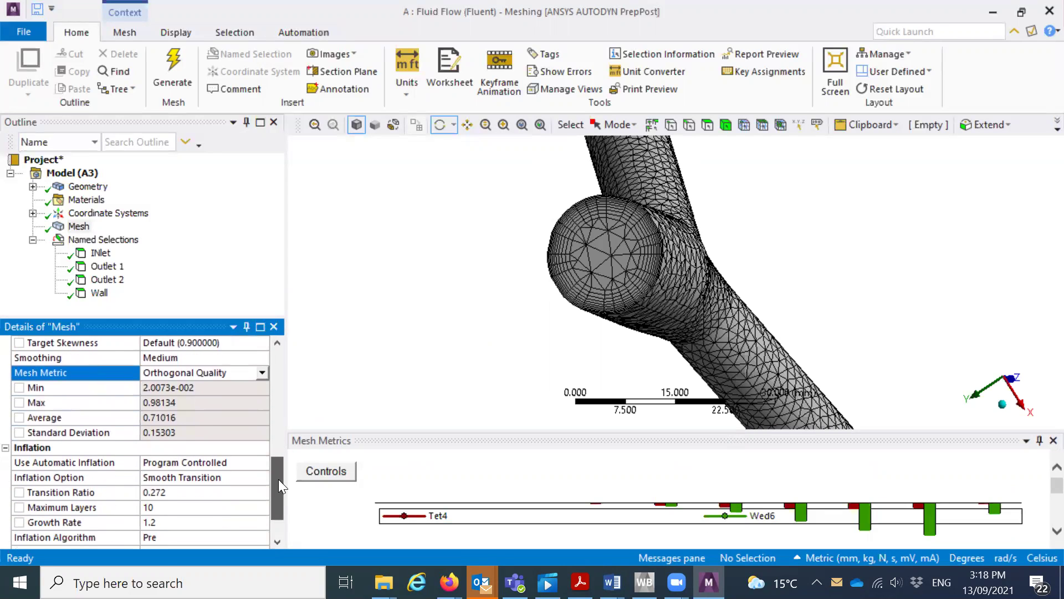
drag(278, 480, 280, 474)
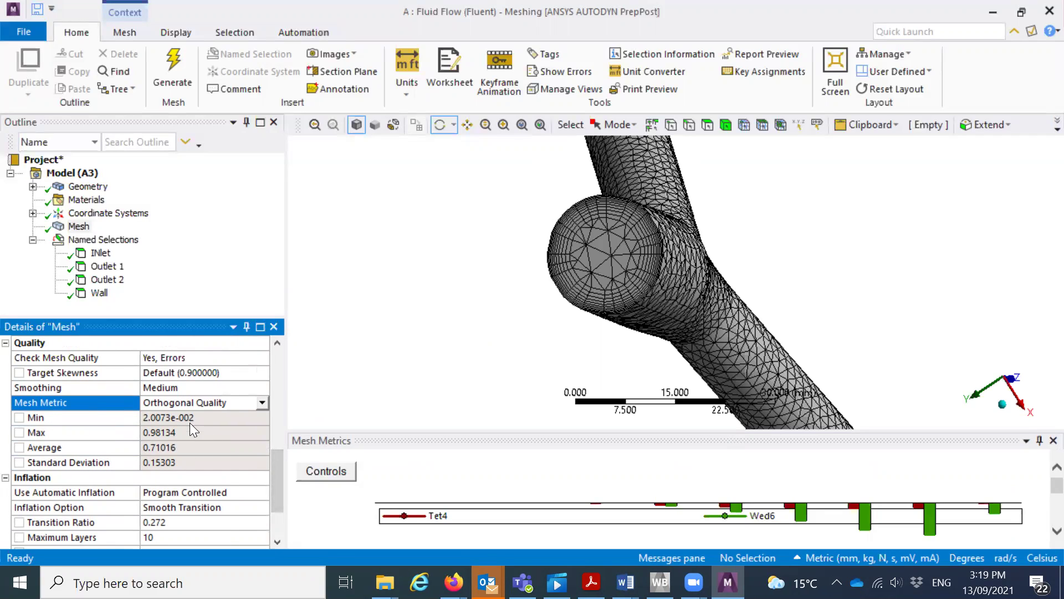
Examine the locally refined mesh region near the tube junction and review the mesh sizing settings
click(554, 281)
scroll(554, 249, down, 5)
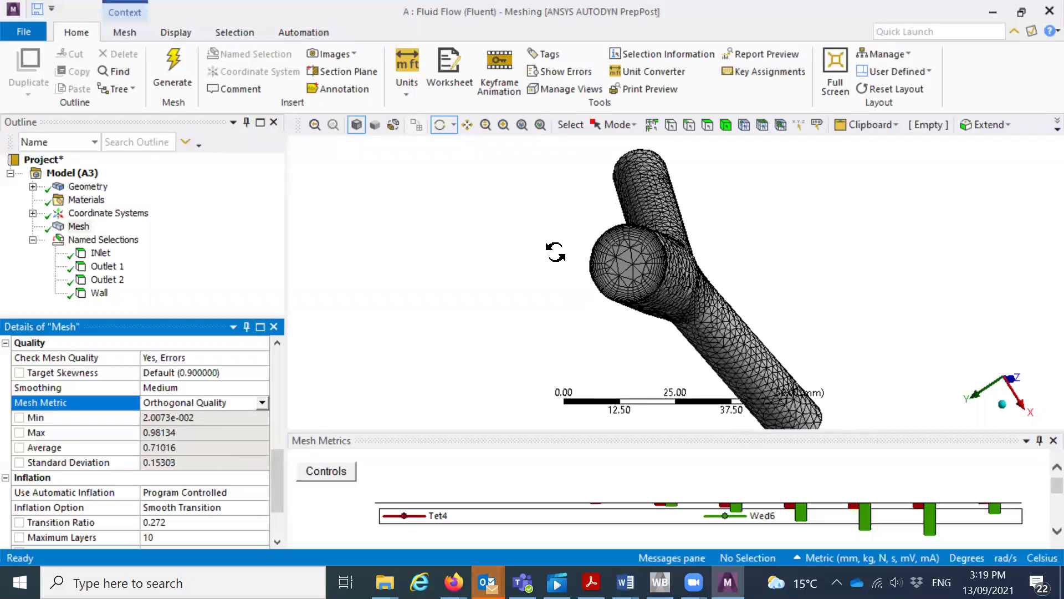
drag(615, 257, 599, 416)
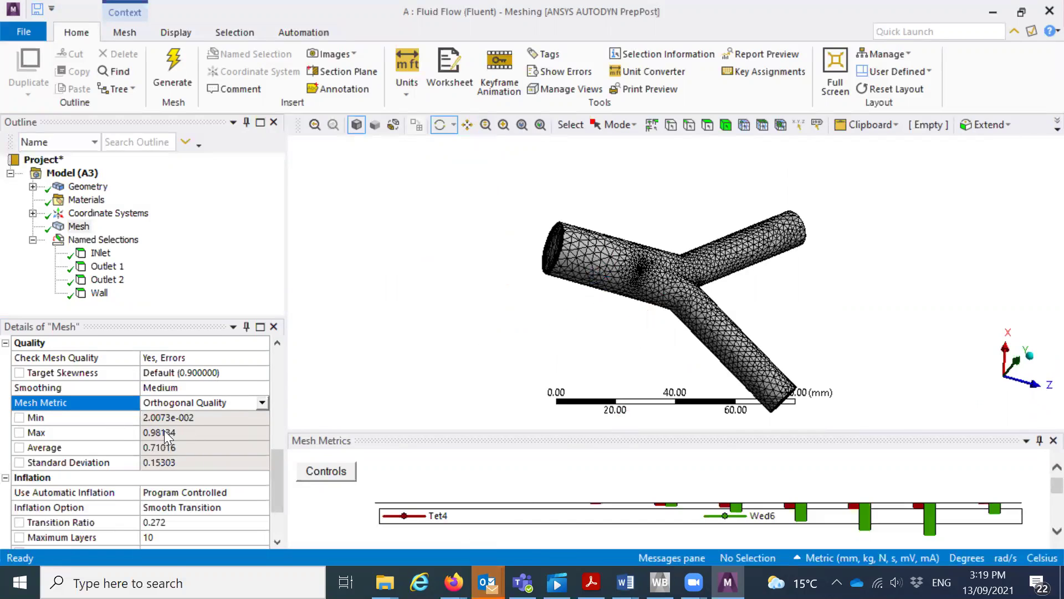
click(637, 286)
scroll(610, 285, up, 6)
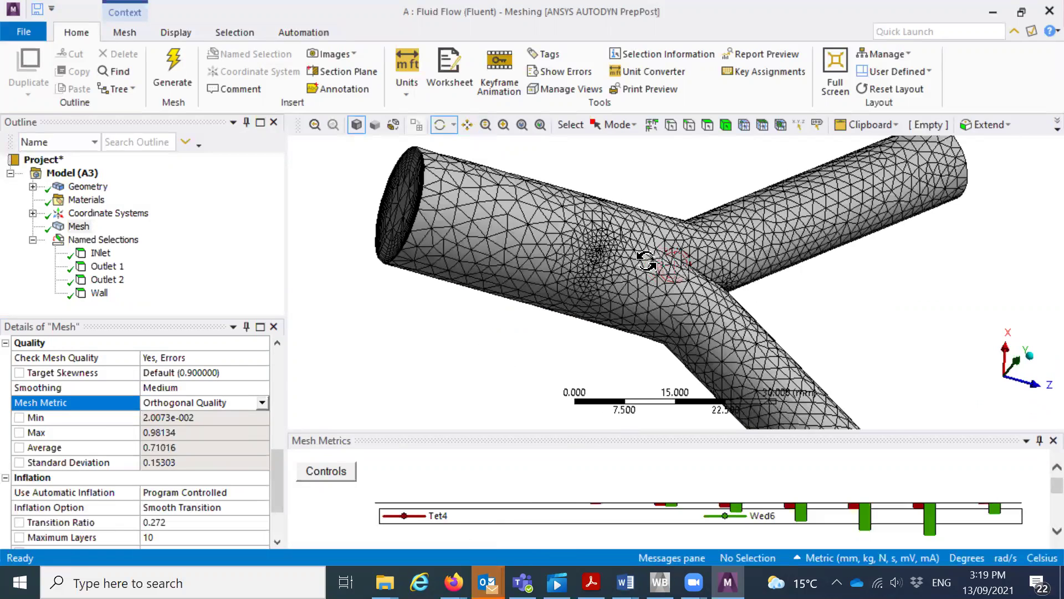
scroll(609, 286, down, 3)
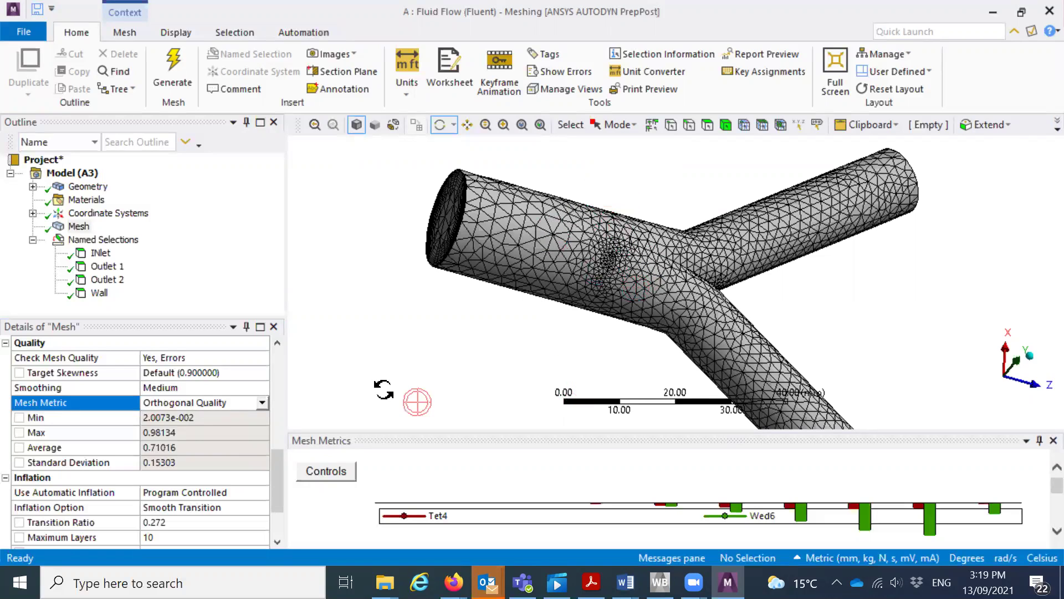
drag(280, 503, 278, 405)
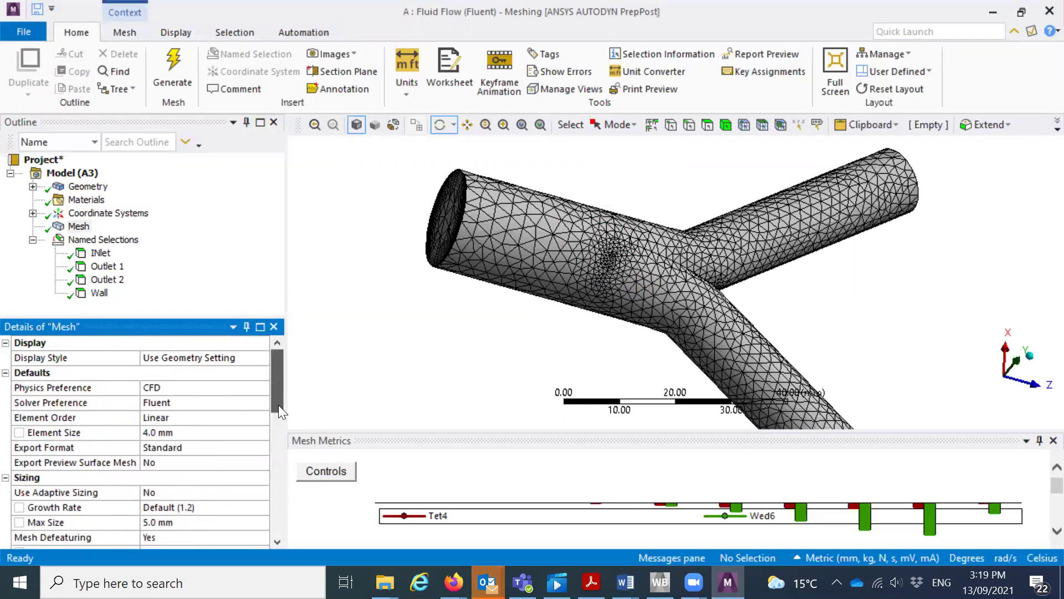
scroll(199, 470, down, 2)
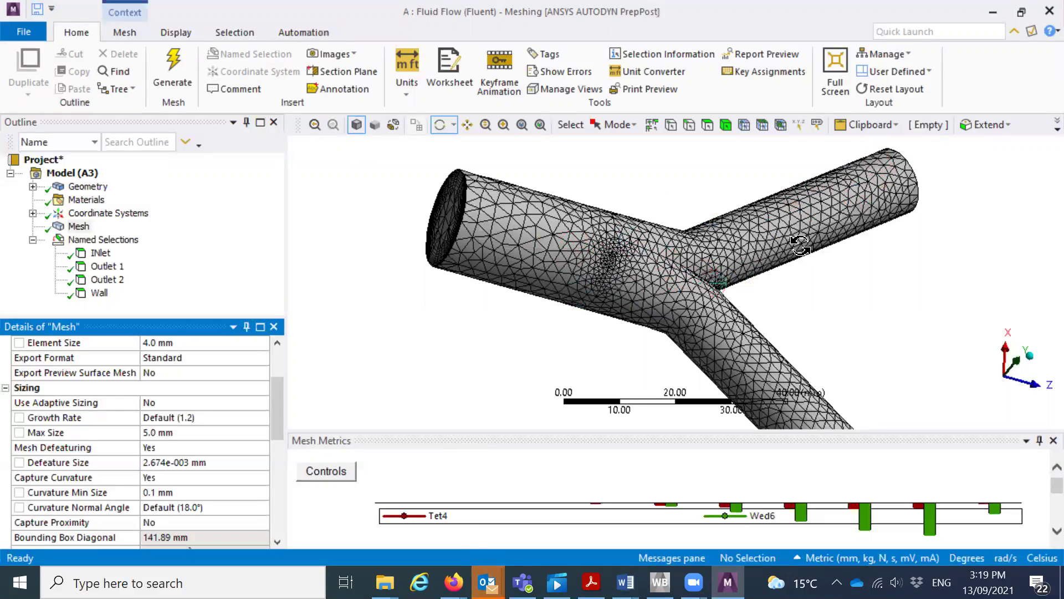
scroll(643, 361, down, 3)
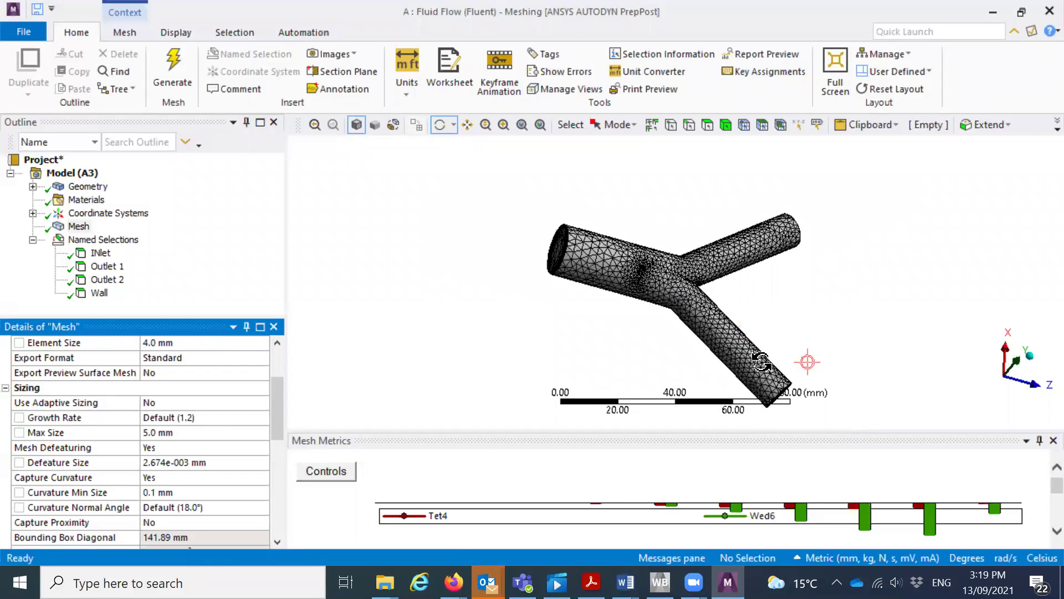
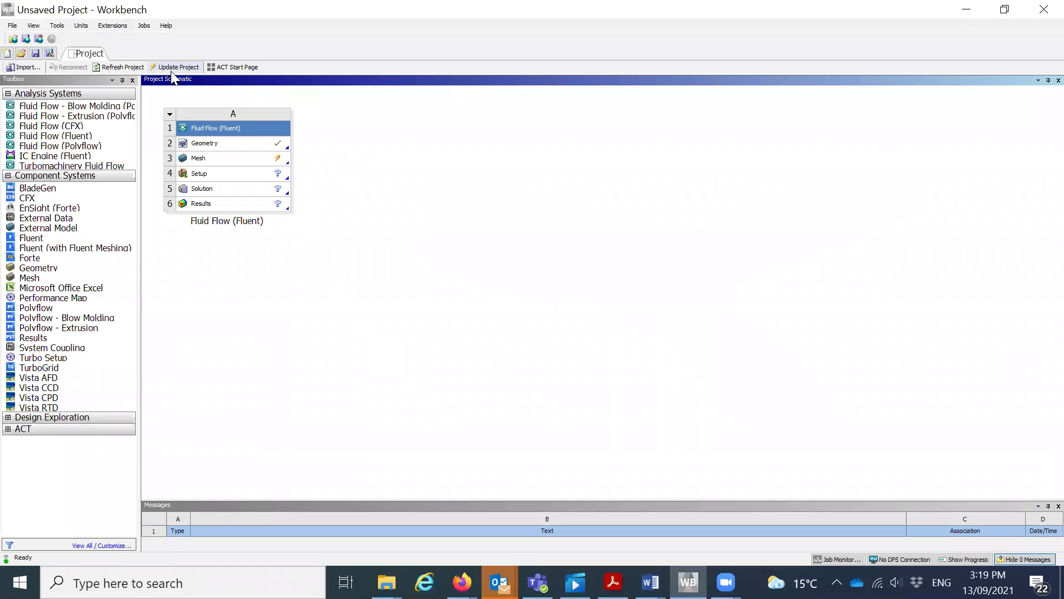
Switch to Workbench, update the whole project and dismiss the resulting dialog
click(174, 68)
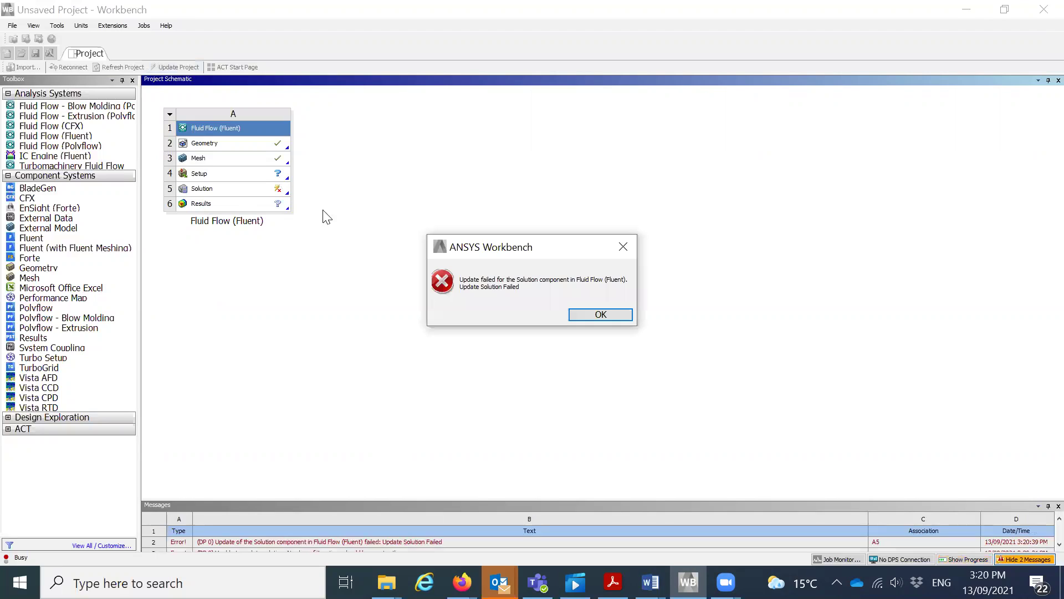
click(591, 315)
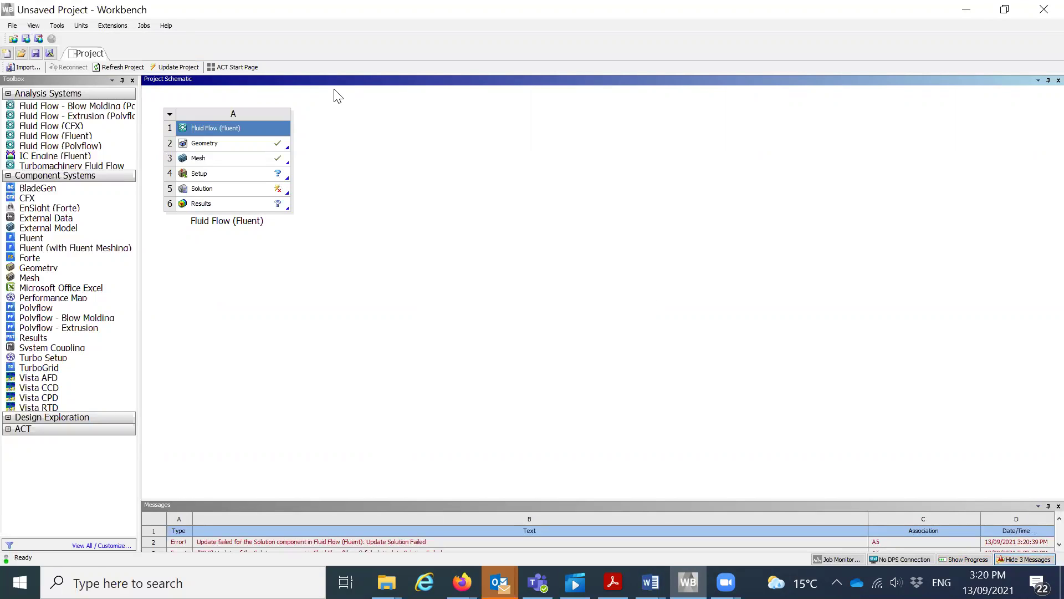
Open the Fluid Flow system's Setup and start Fluent with Double Precision enabled
click(233, 173)
double_click(258, 179)
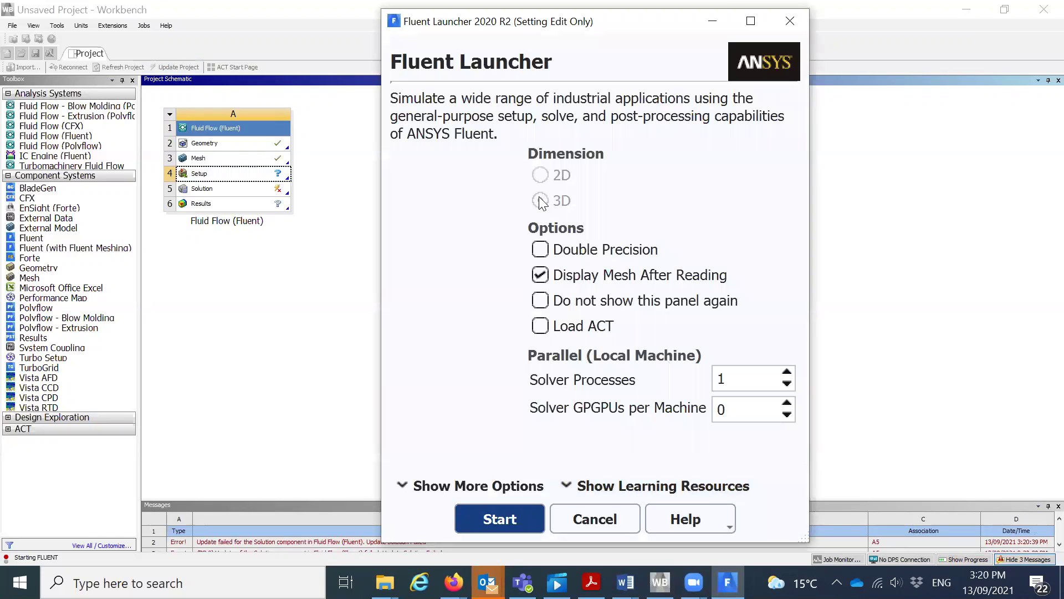
click(546, 250)
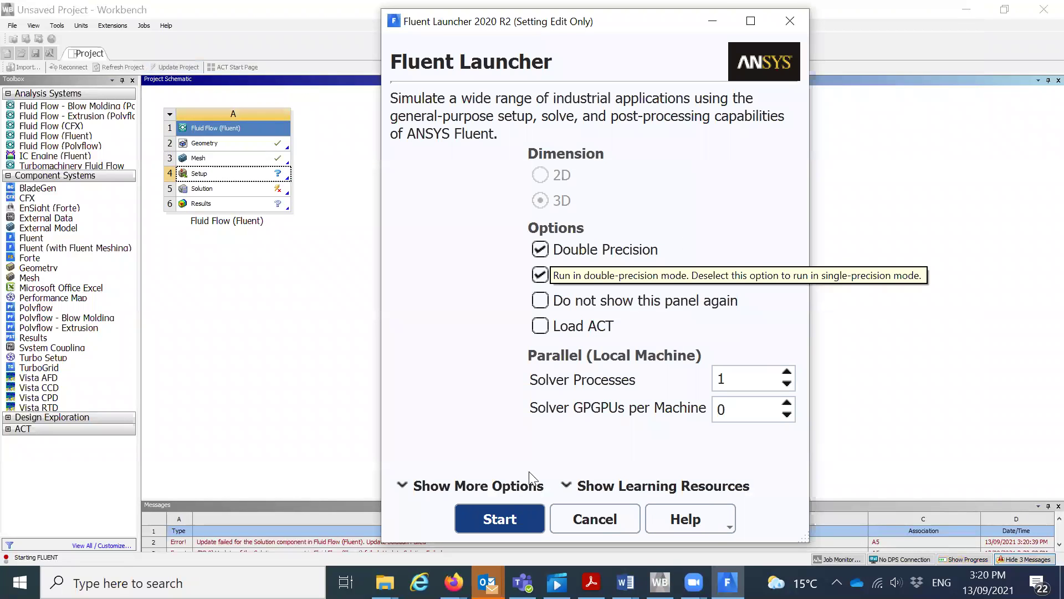
click(498, 516)
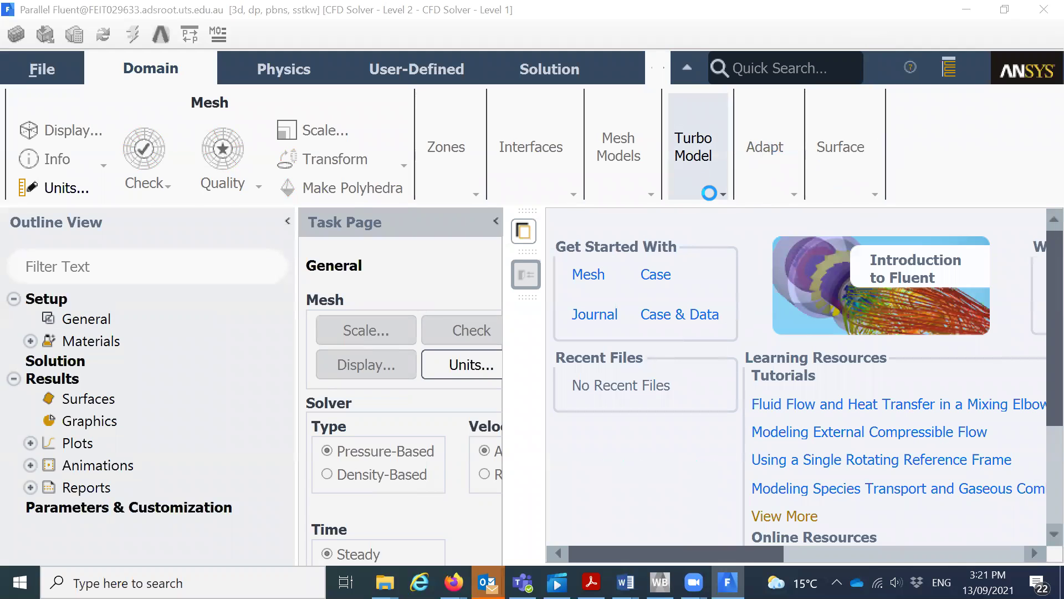
Acknowledge the information note about the loaded case and maximize the Fluent window
click(1005, 12)
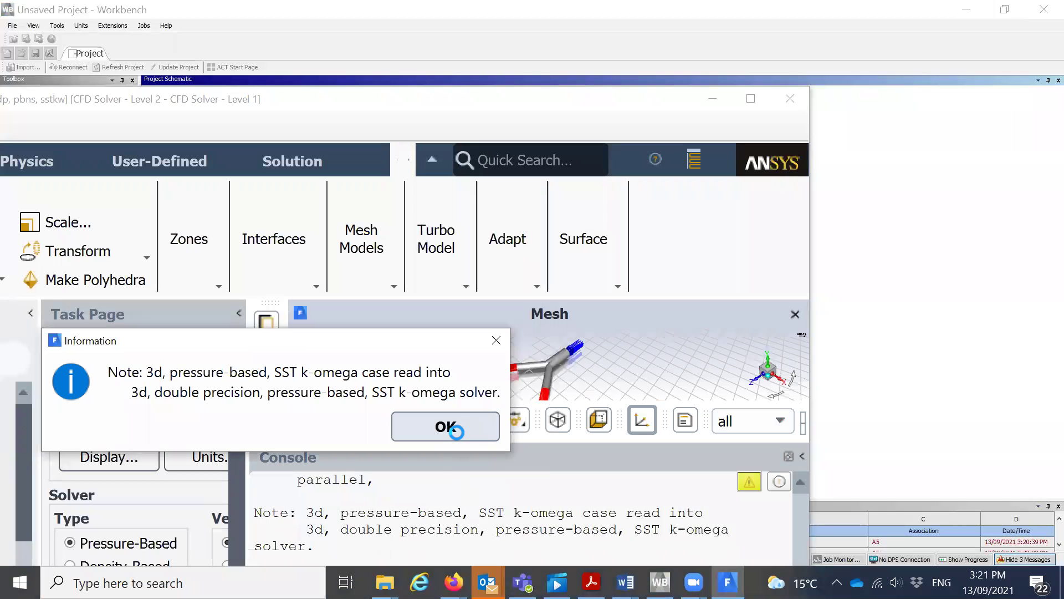
click(435, 426)
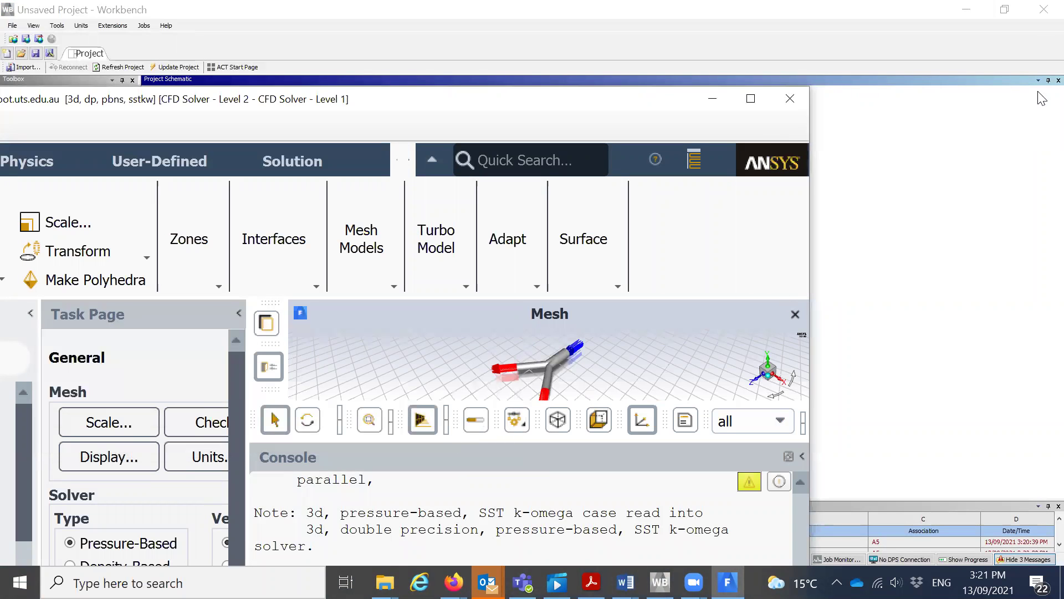
click(751, 99)
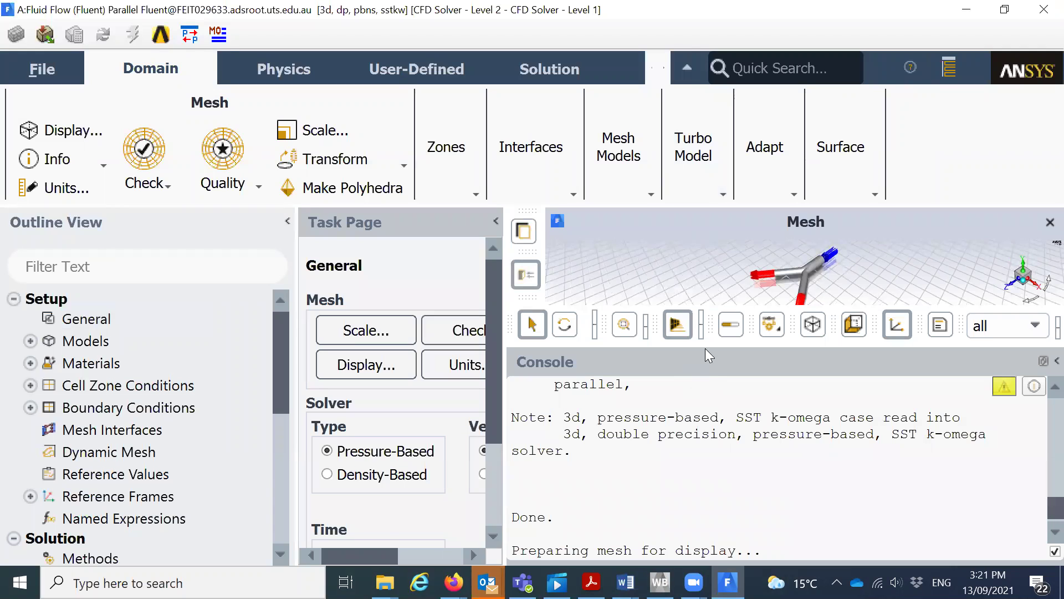
Enlarge the mesh graphics area above the console and rotate the bifurcation to view its inlet and outlets
drag(712, 339, 622, 325)
drag(766, 342, 765, 421)
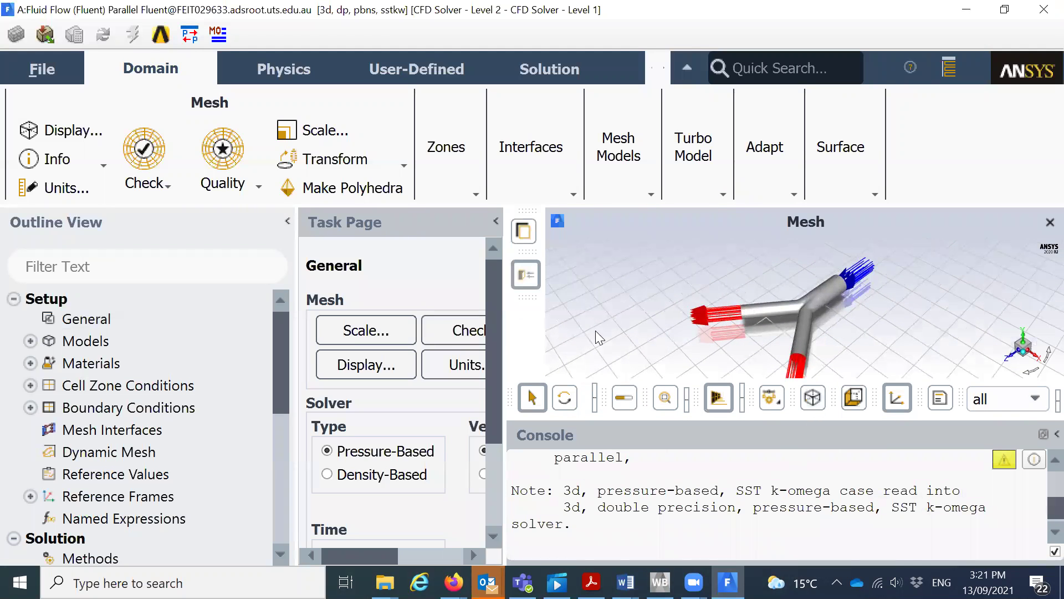
click(565, 397)
drag(766, 361, 805, 312)
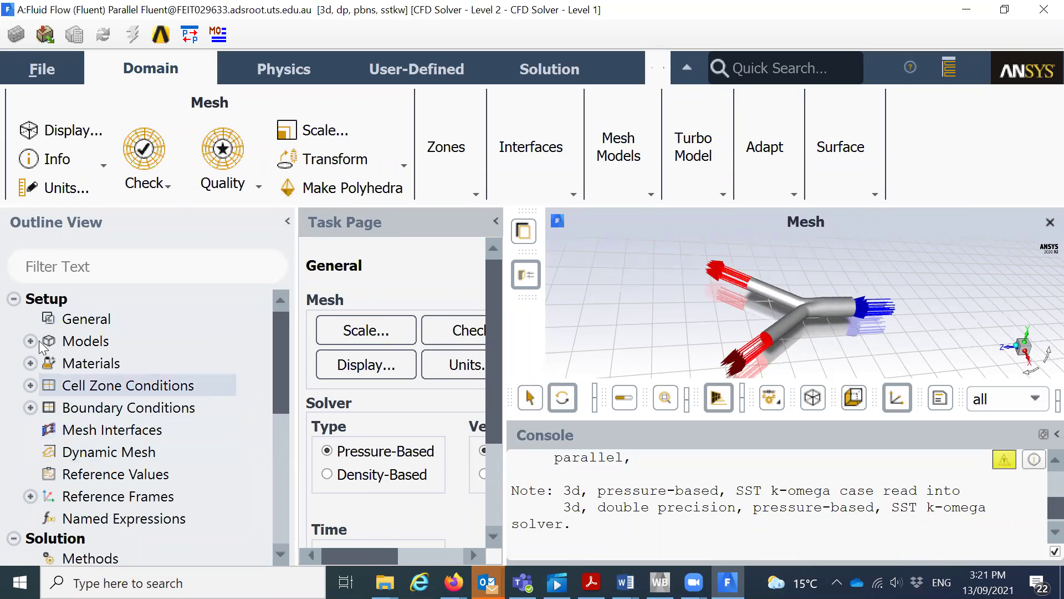
Switch the solver's time setting to Transient in the General setup
click(78, 330)
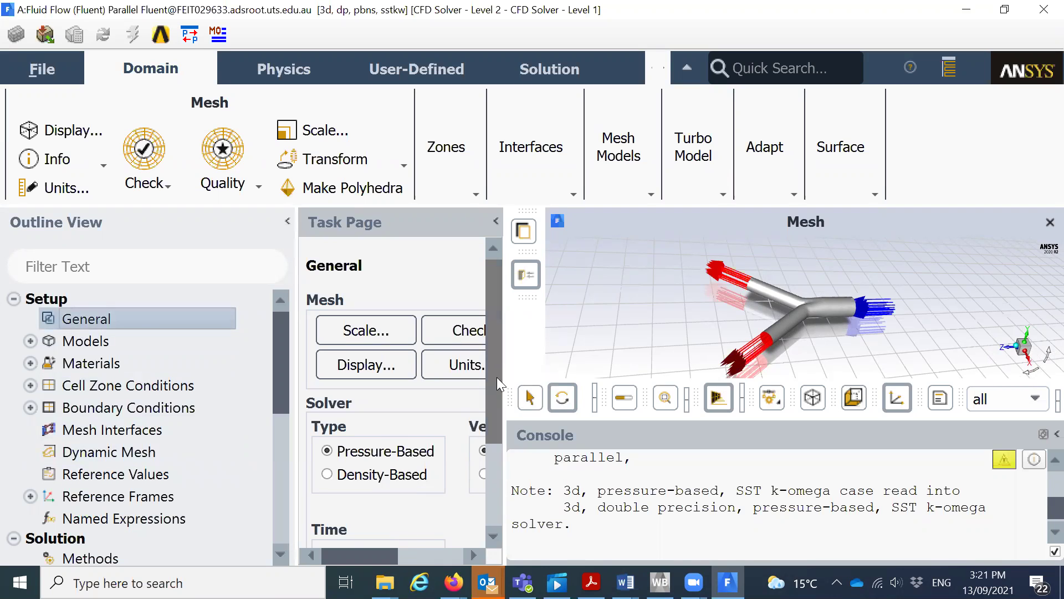
scroll(484, 449, down, 2)
scroll(483, 449, down, 2)
scroll(355, 555, right, 2)
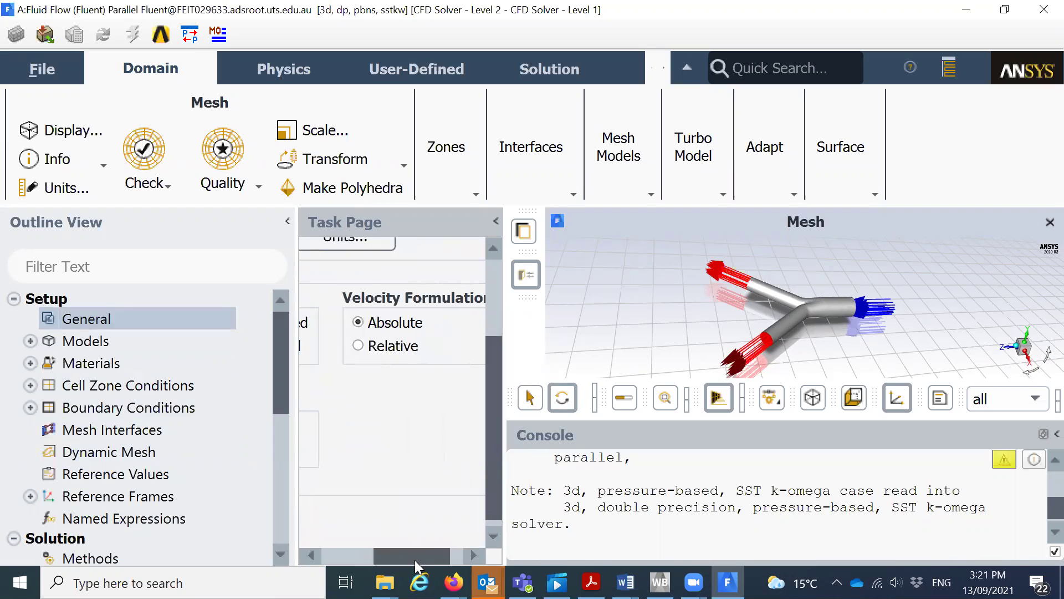
scroll(355, 555, left, 2)
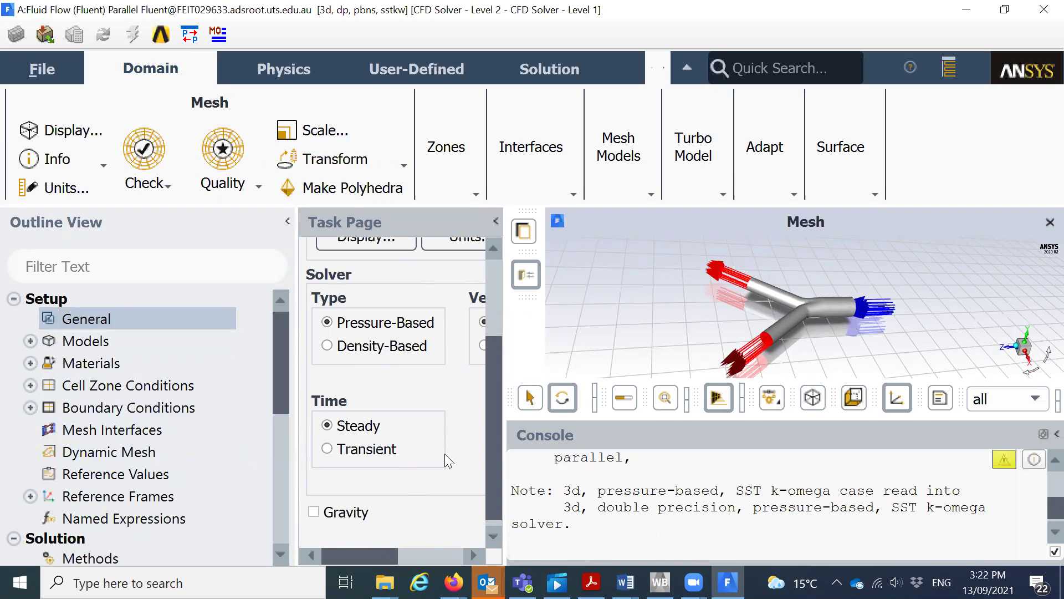
scroll(496, 458, down, 1)
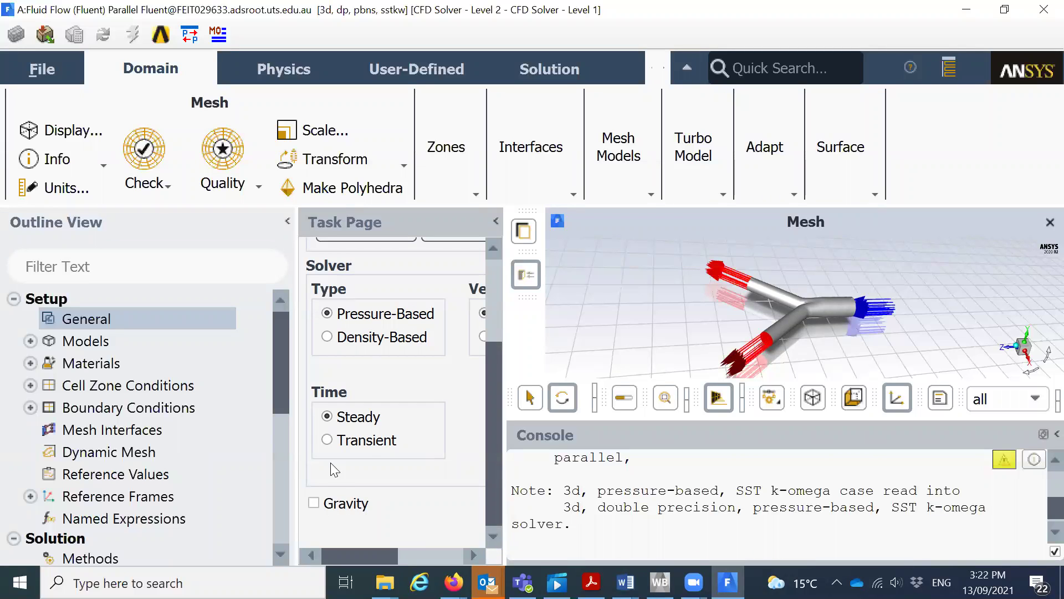
click(333, 439)
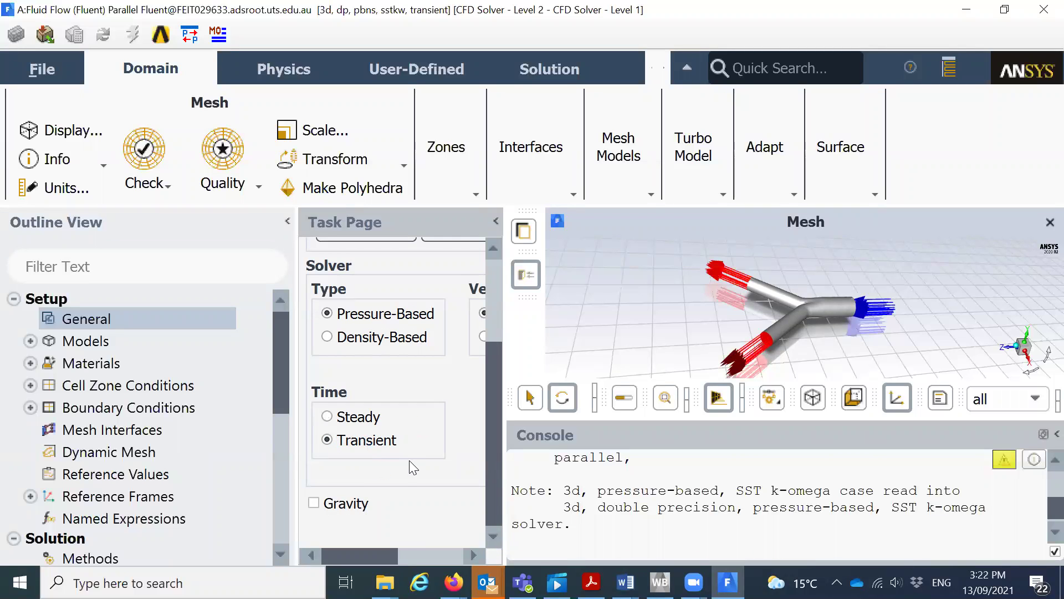
Enable gravity and set the Z gravitational acceleration to -9.81 m/s2
click(315, 503)
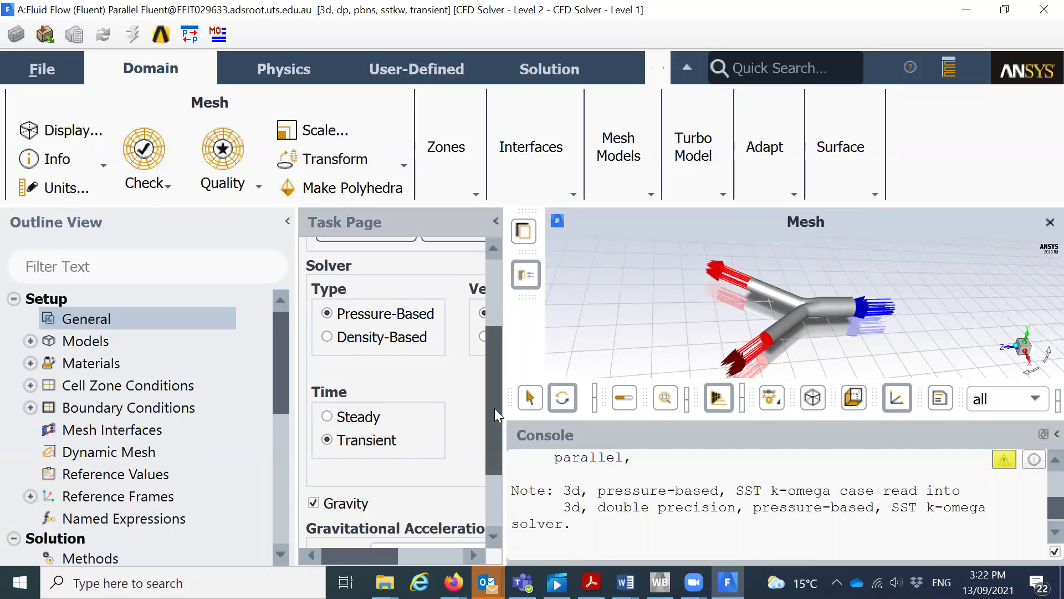
drag(494, 408, 490, 455)
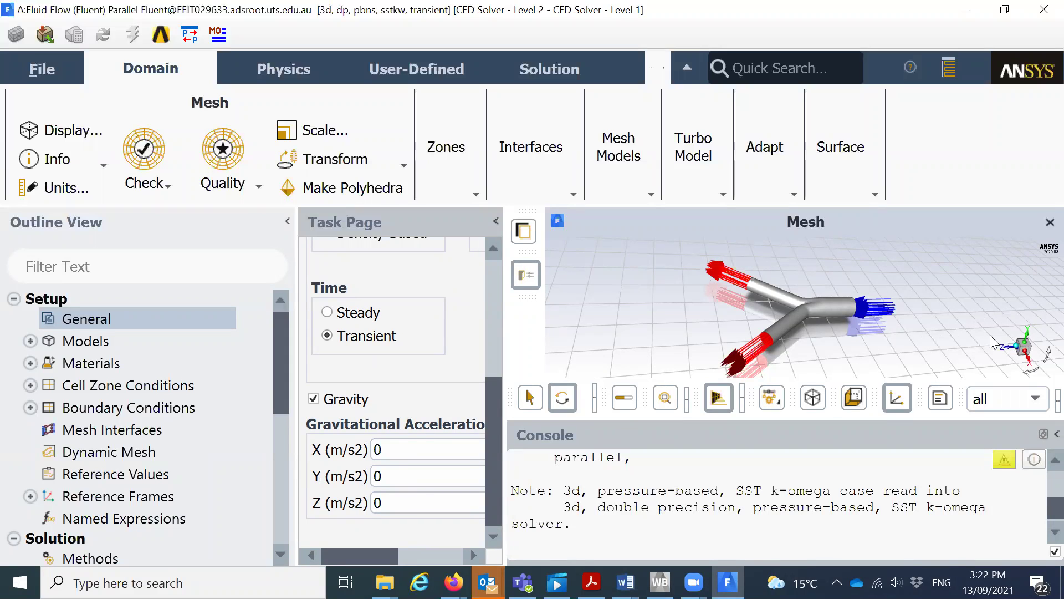
click(745, 285)
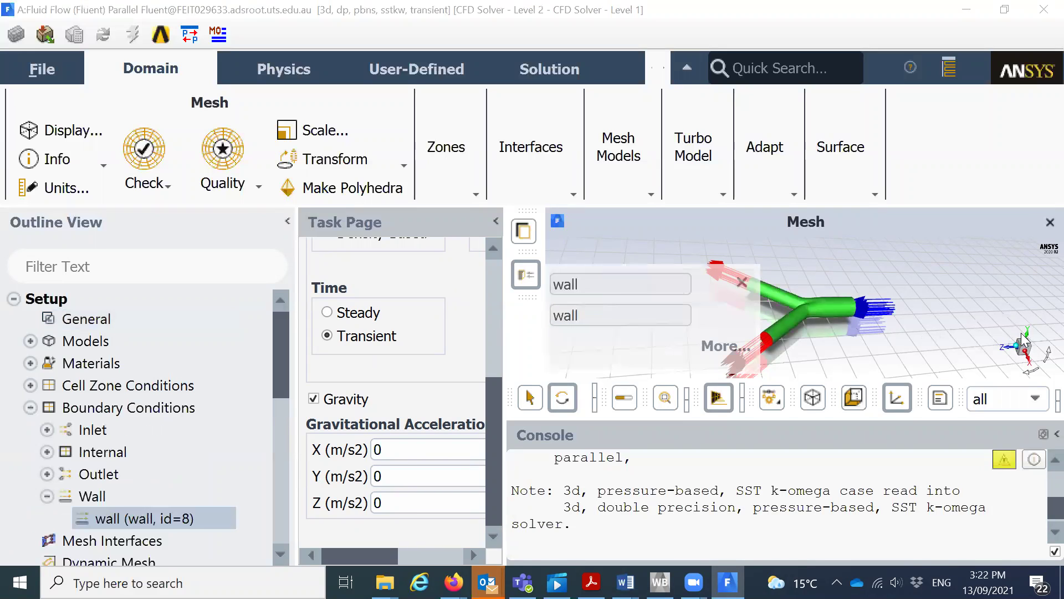
click(740, 282)
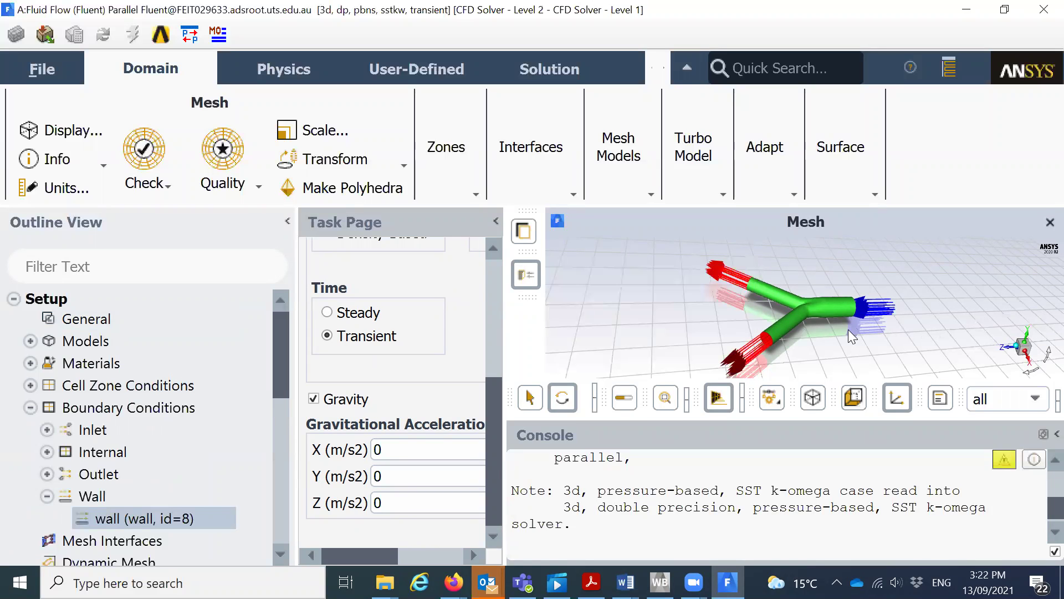
drag(774, 370, 847, 386)
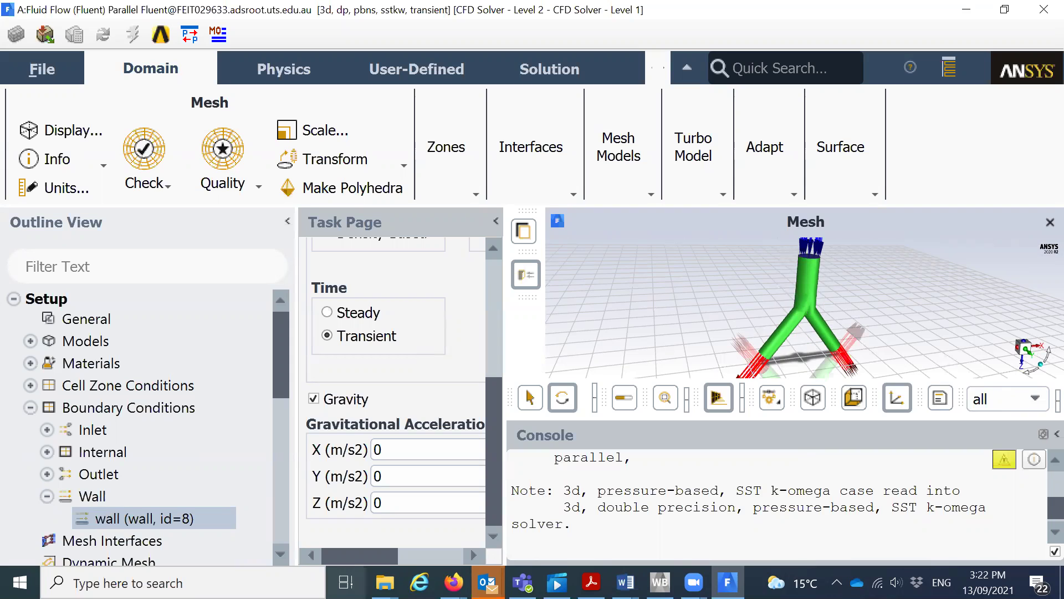
double_click(379, 504)
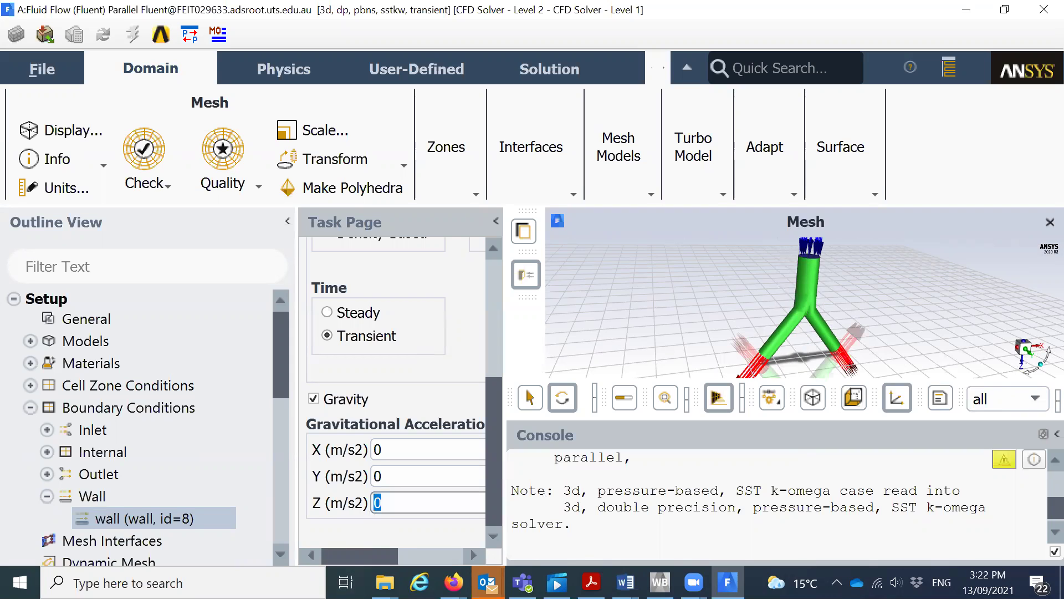
text(-0)
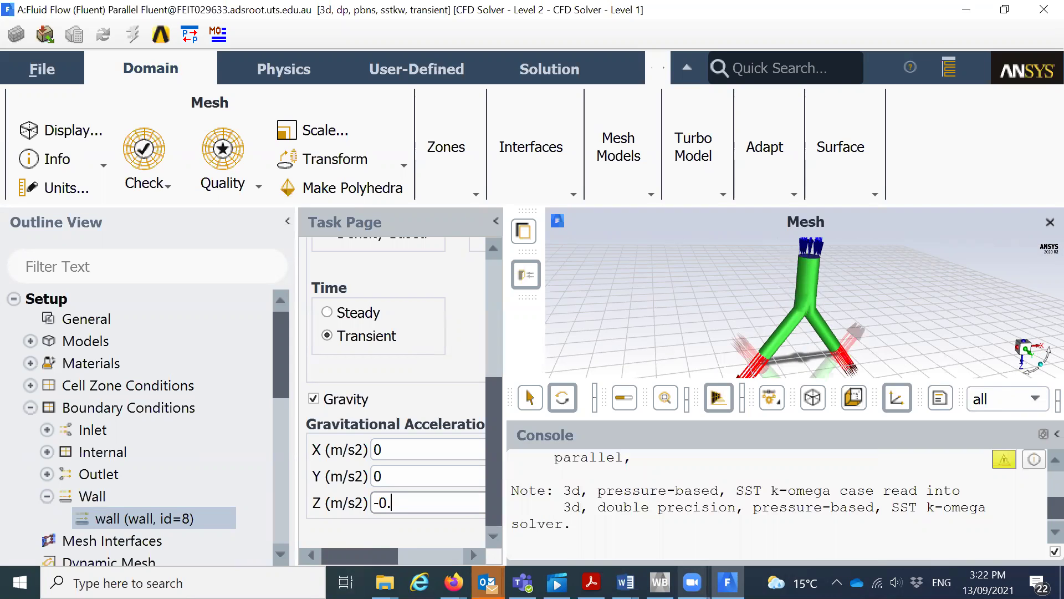
key(BackSpace)
text(9.81)
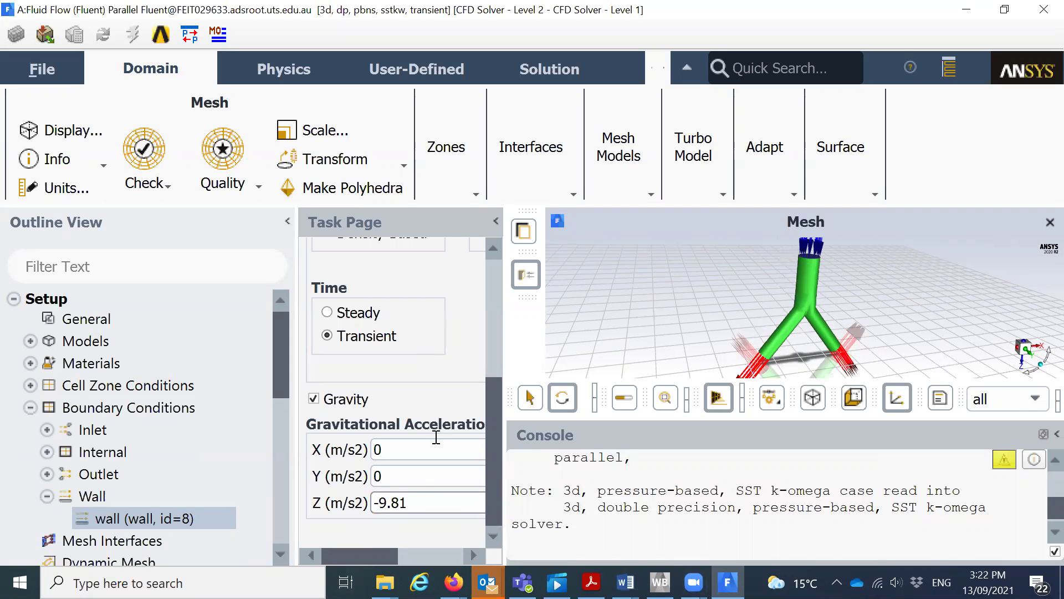
click(355, 559)
drag(355, 559, 409, 558)
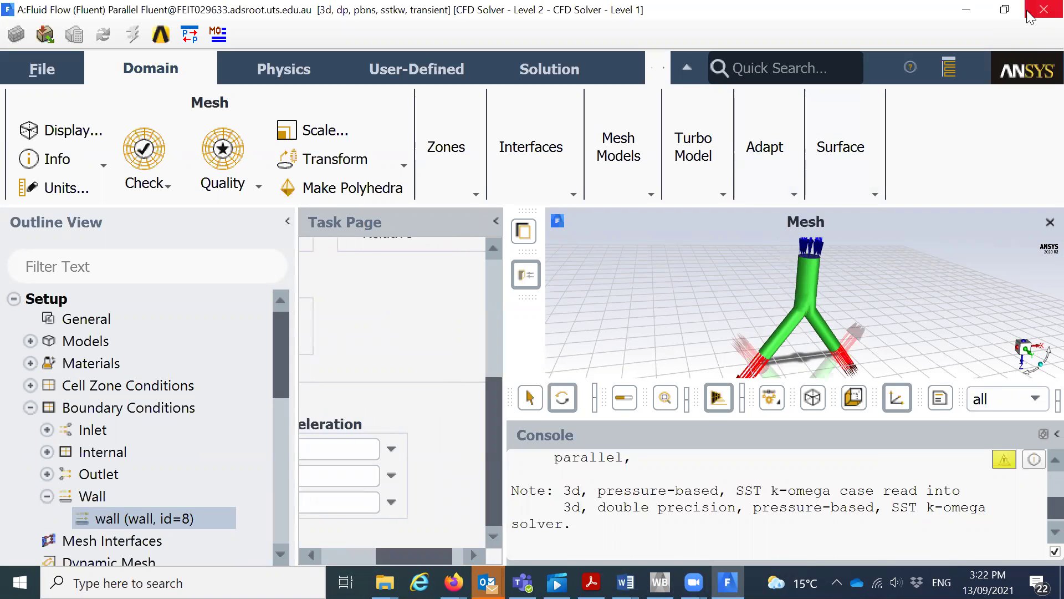
click(1005, 10)
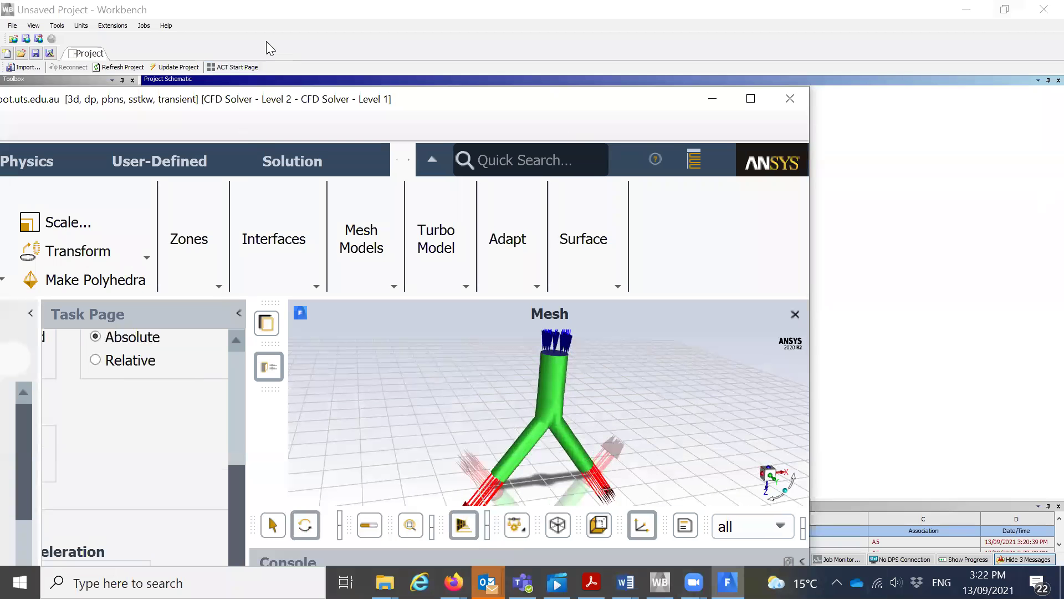
click(751, 98)
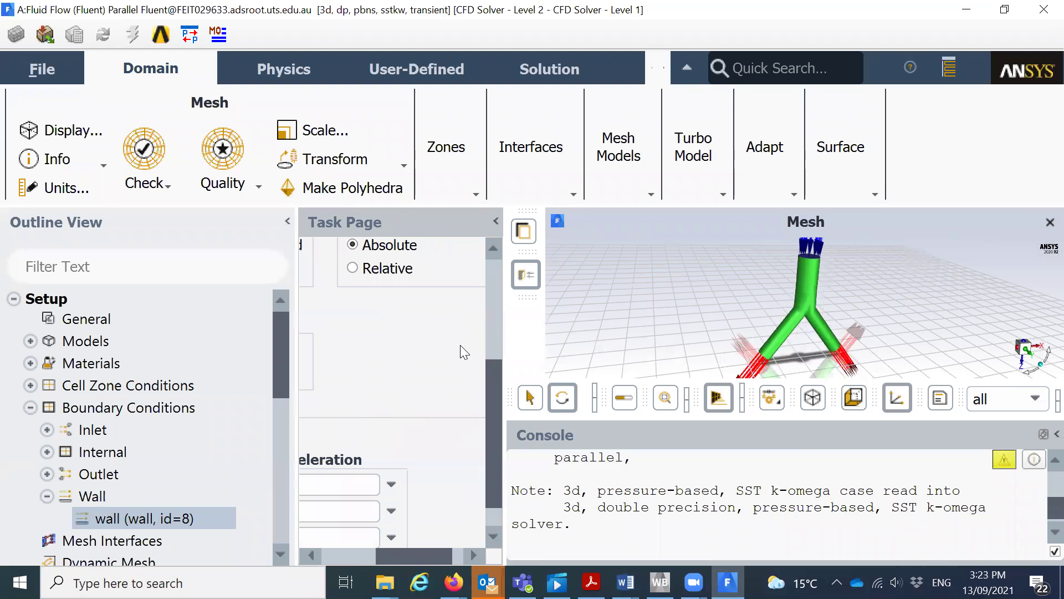
drag(398, 545, 396, 545)
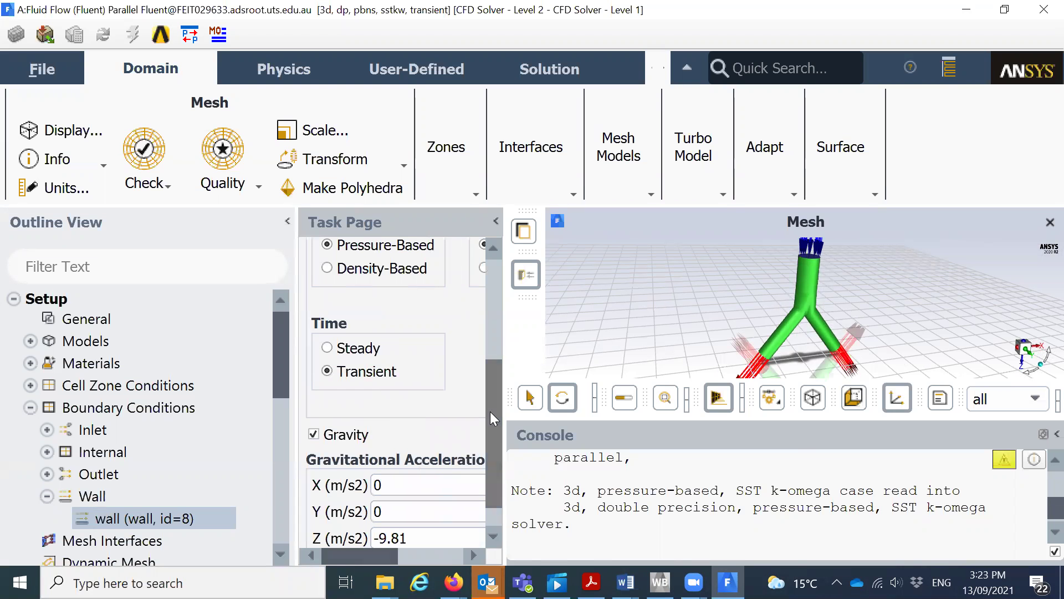
scroll(479, 482, down, 1)
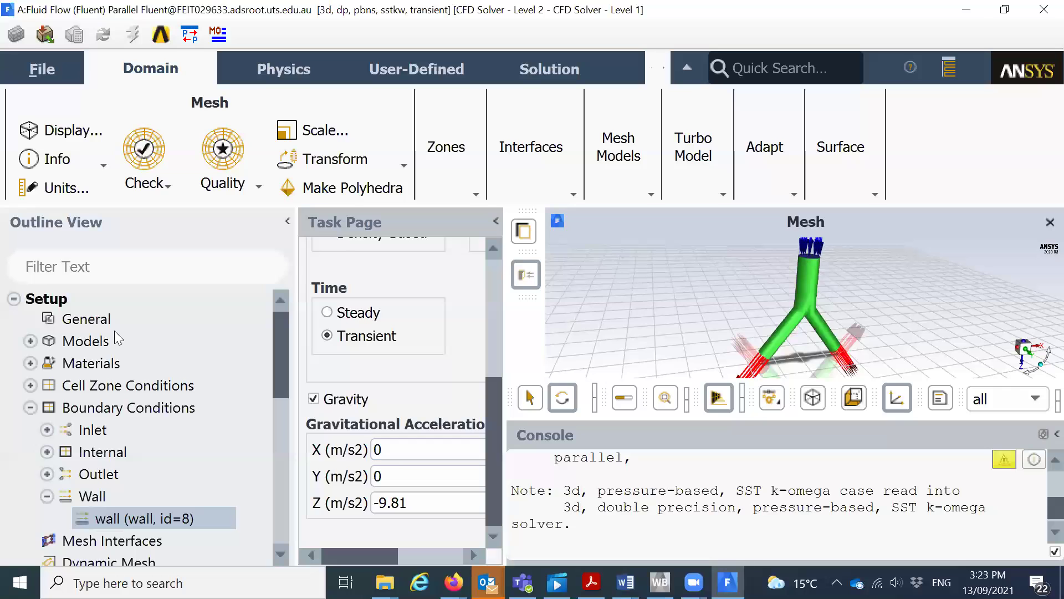
Set the viscous model to k-epsilon (2 eqn) with the Realizable variant and apply it
double_click(90, 341)
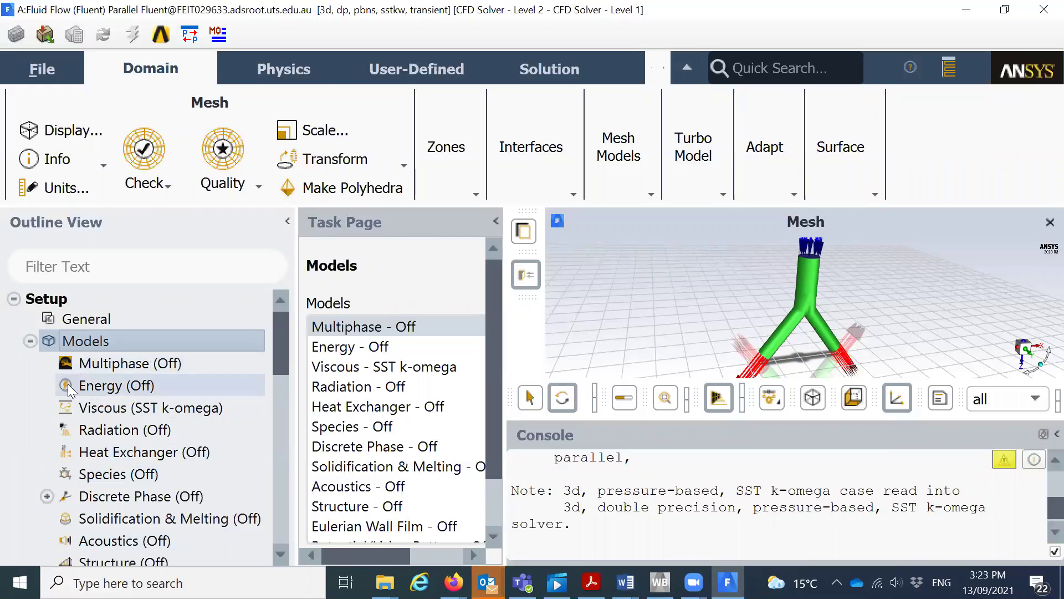
mouse_move(283, 346)
mouse_down()
mouse_move(281, 389)
mouse_move(282, 363)
mouse_up()
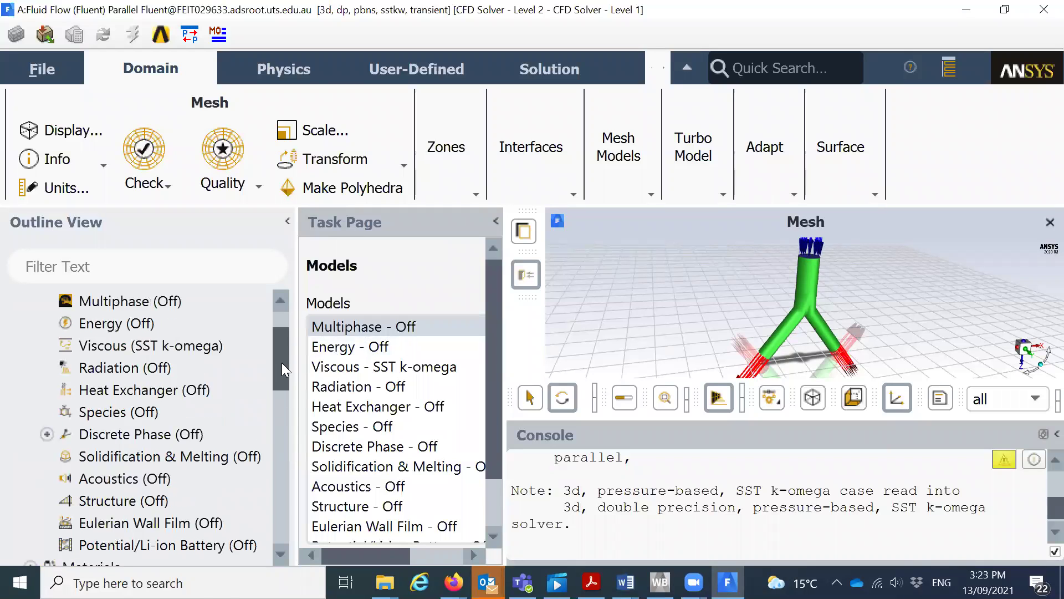
double_click(172, 342)
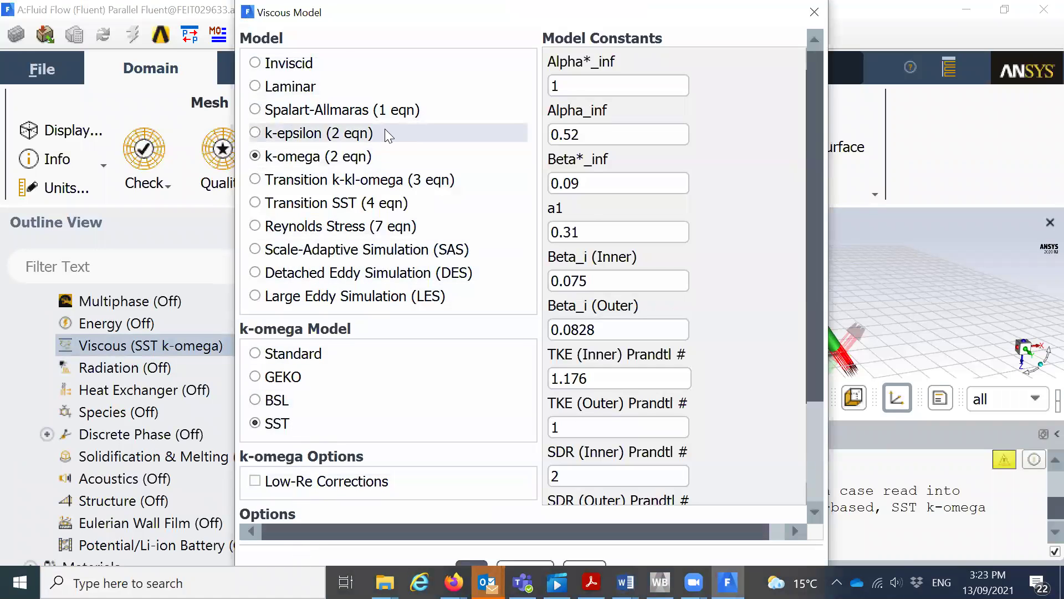
scroll(386, 194, down, 3)
scroll(370, 205, up, 3)
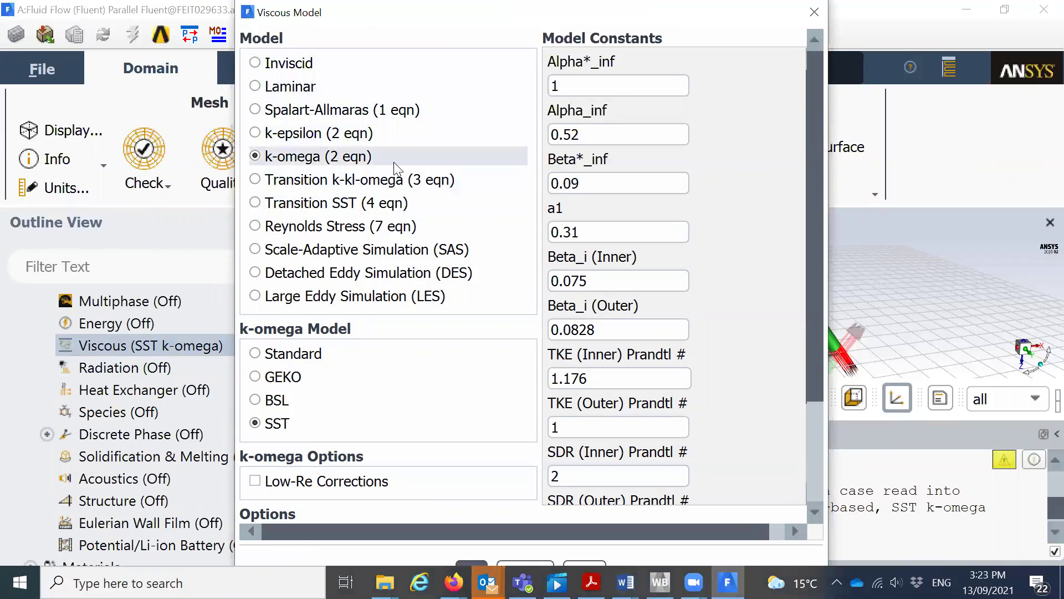
click(308, 138)
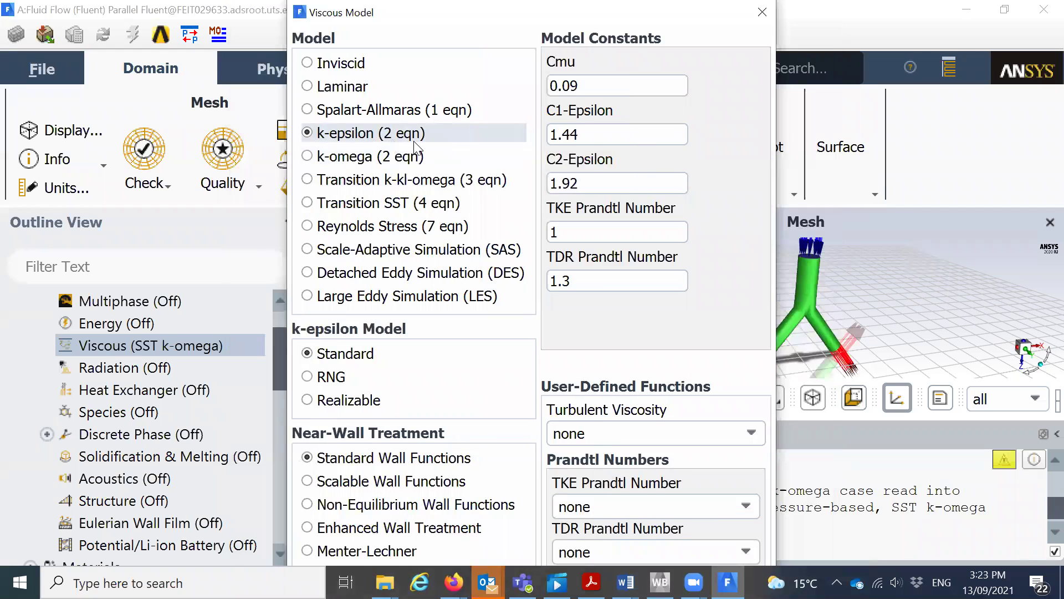
click(369, 404)
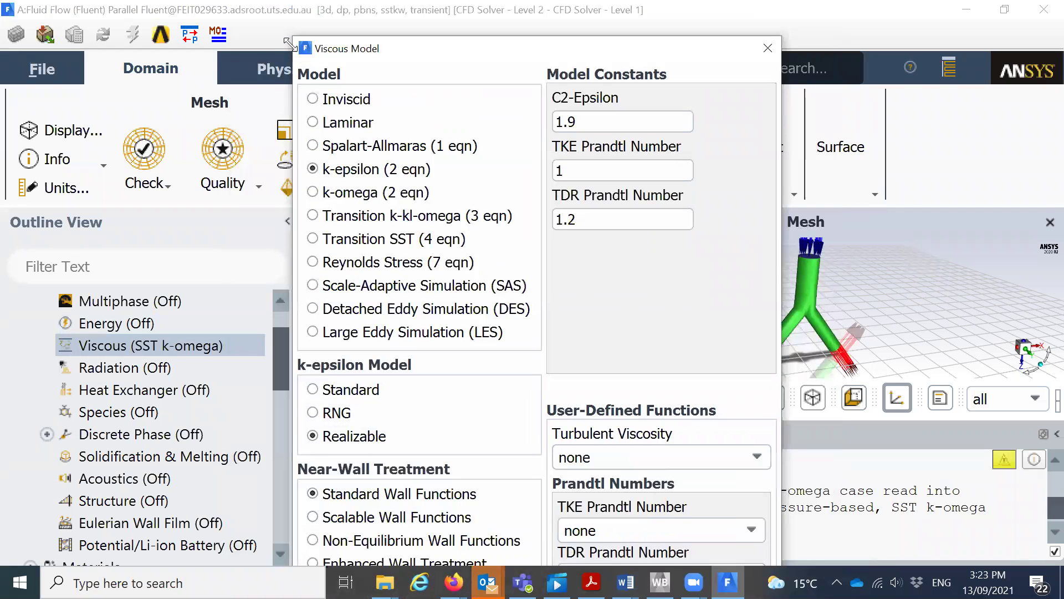
drag(293, 38, 431, 185)
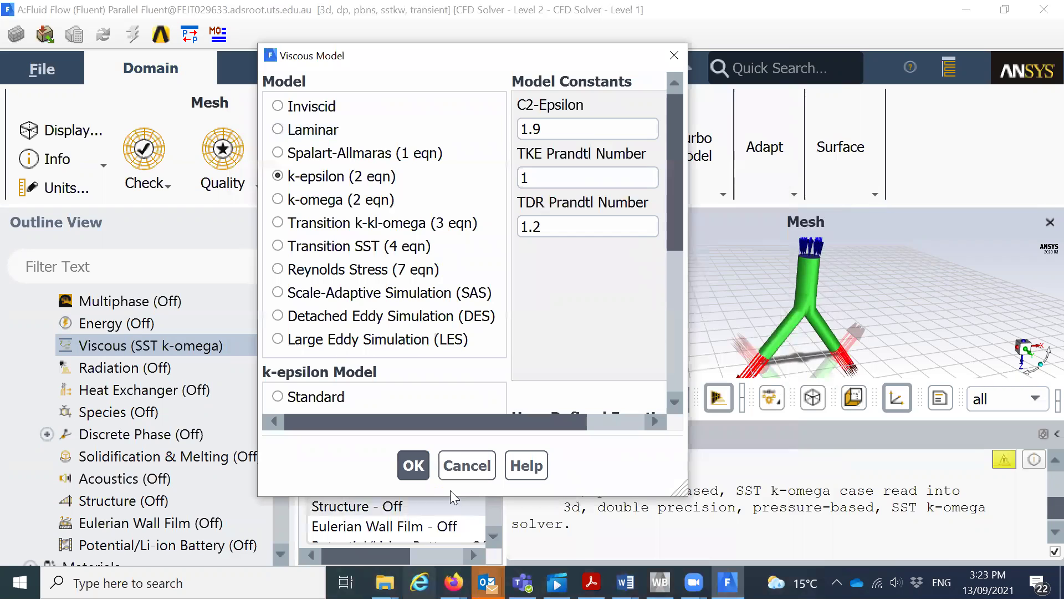
click(413, 466)
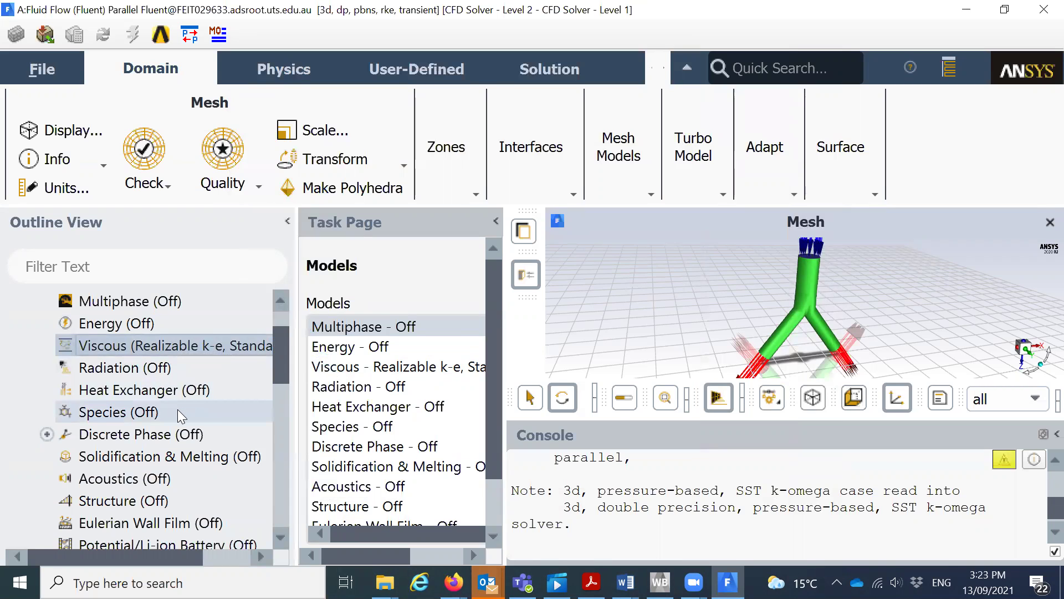
Expand the Discrete Phase model, open its Injections and create a new injection
scroll(177, 410, down, 1)
click(46, 367)
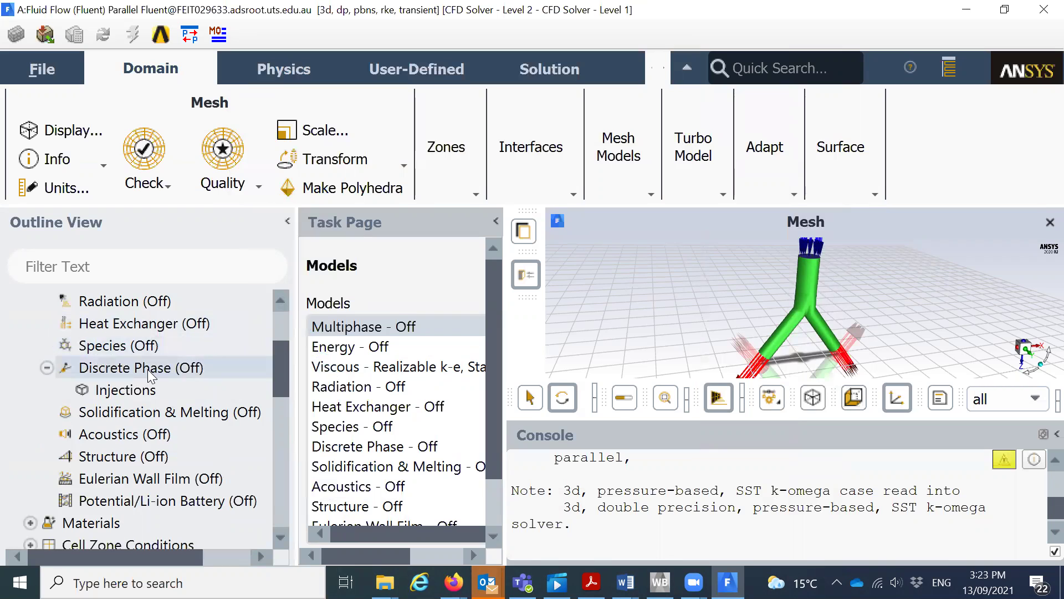
drag(280, 353, 282, 331)
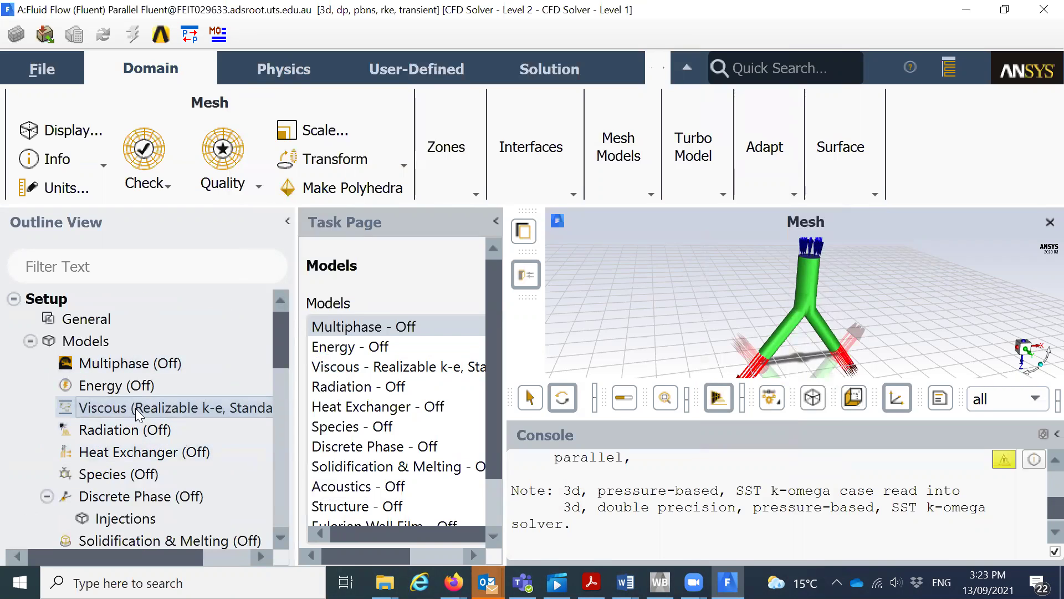
drag(278, 350, 275, 389)
scroll(183, 349, up, 2)
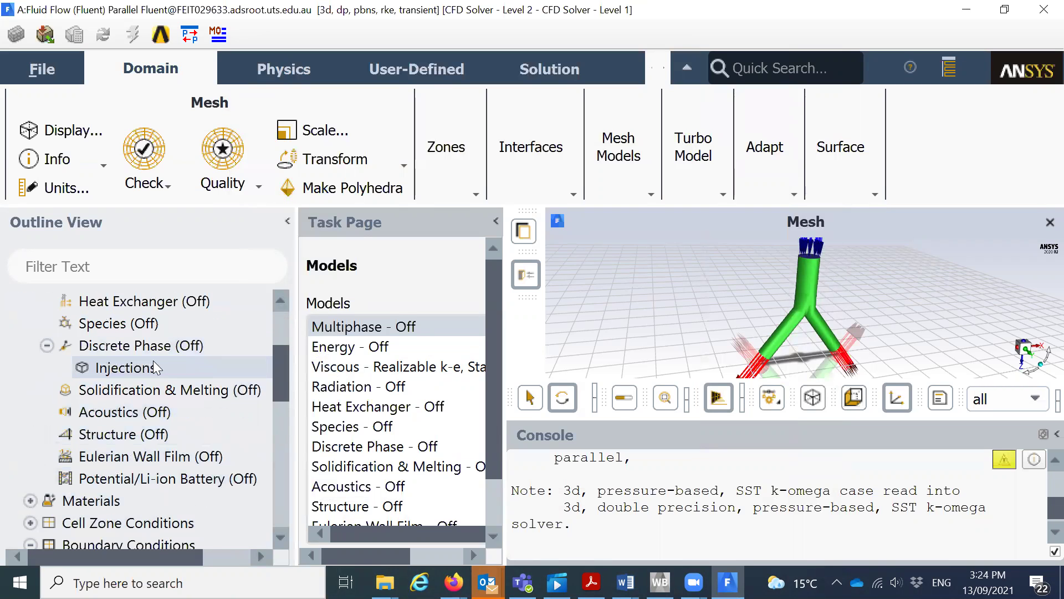
click(142, 370)
double_click(142, 371)
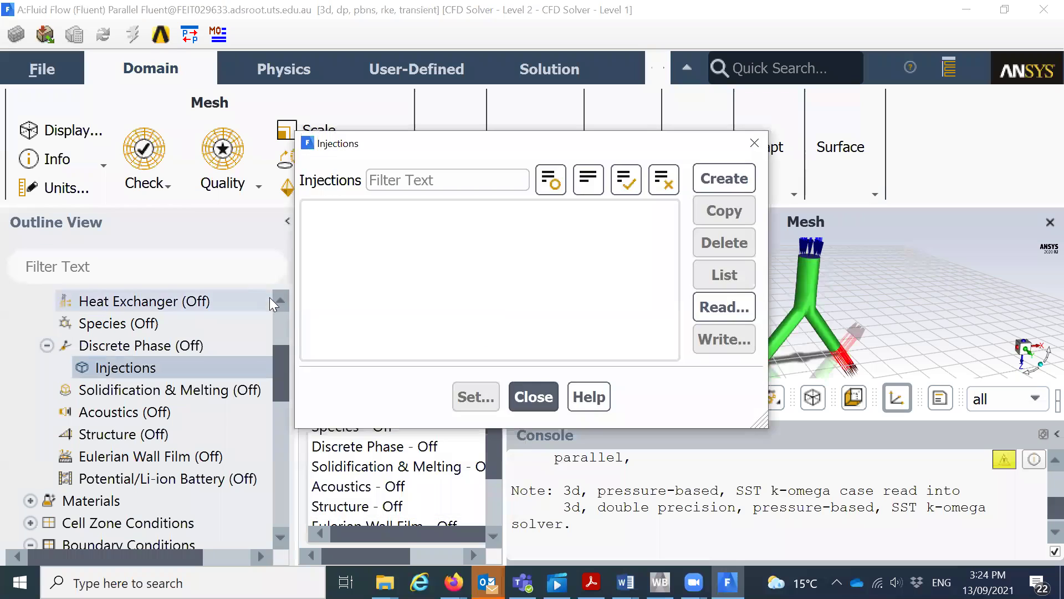
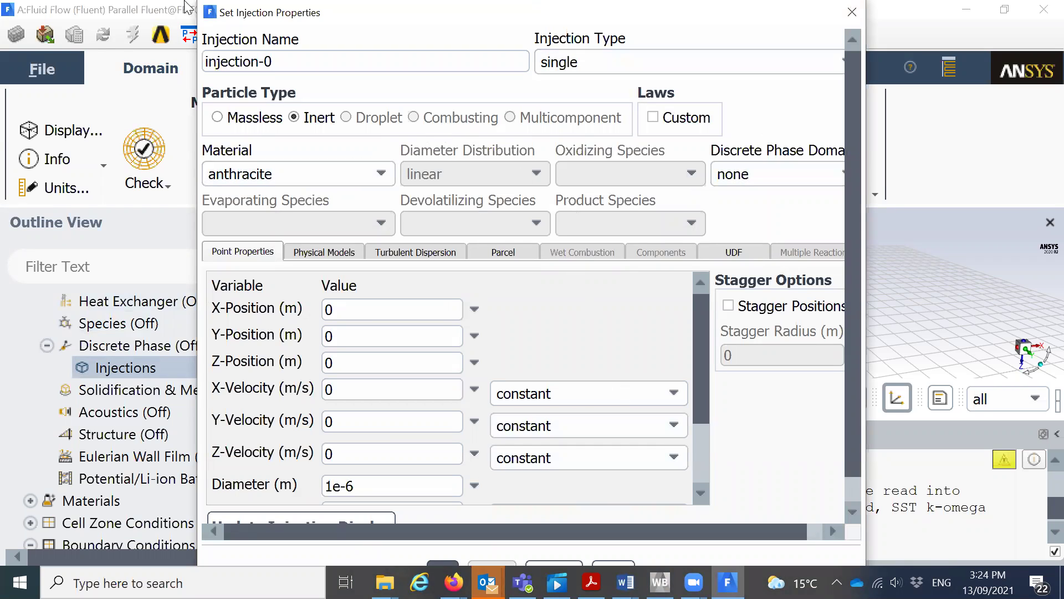
Review the new injection's properties and set its injection type to surface
drag(372, 12, 363, 37)
scroll(432, 319, down, 5)
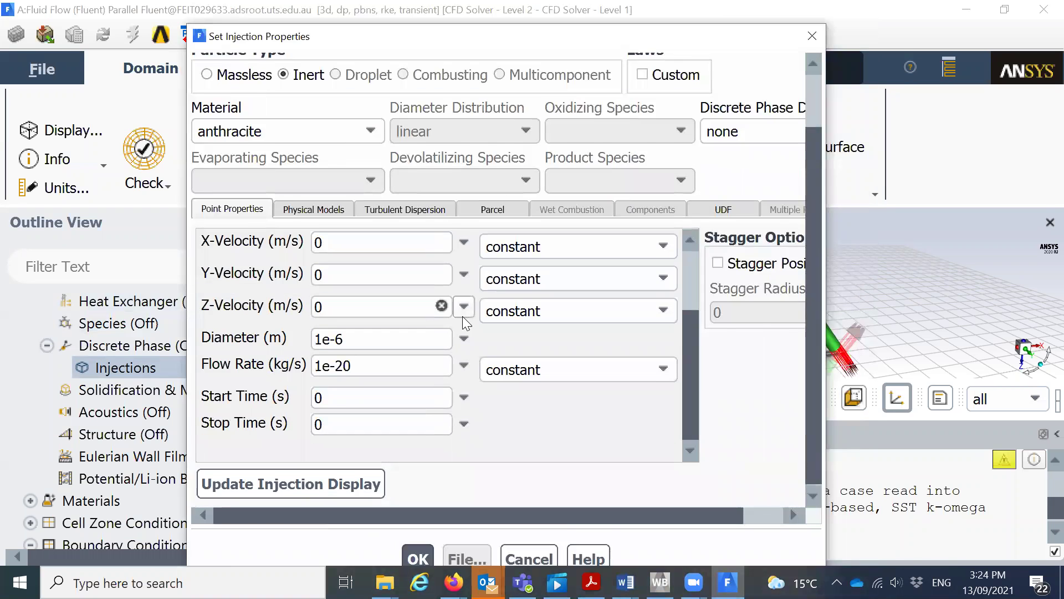
scroll(460, 314, up, 5)
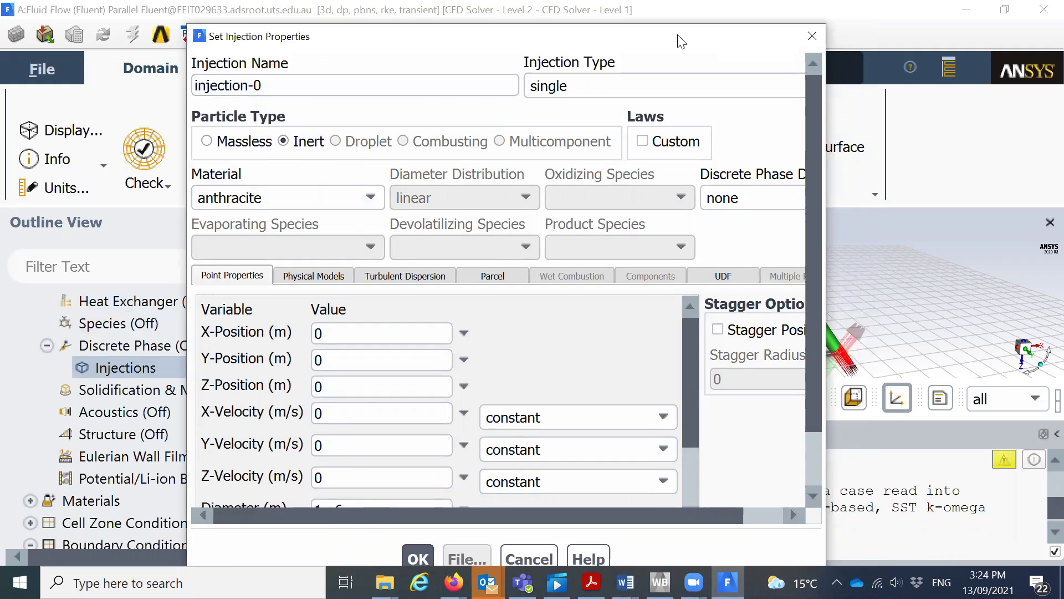
click(791, 86)
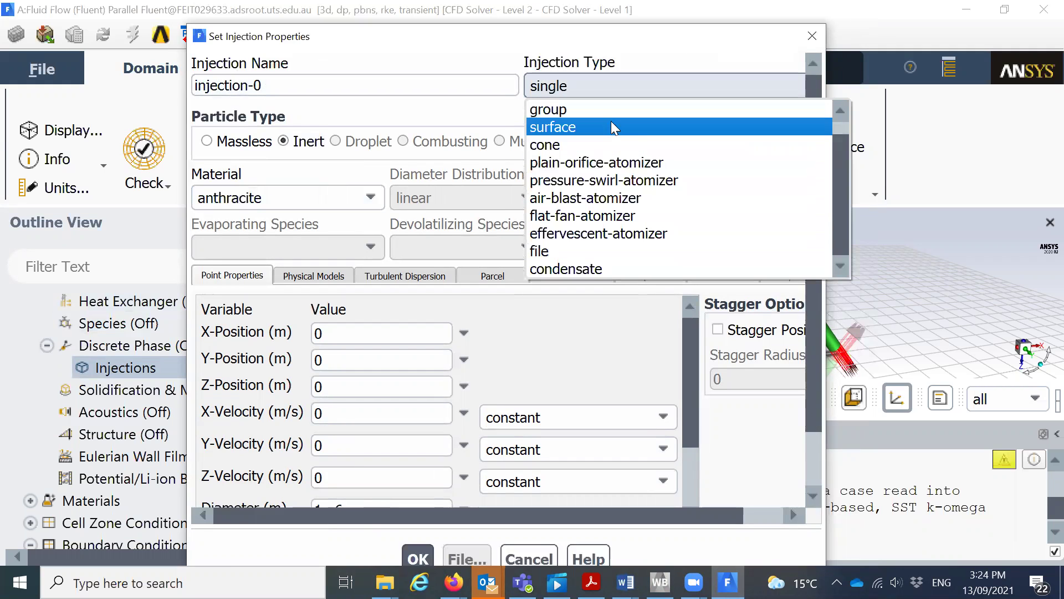
click(572, 126)
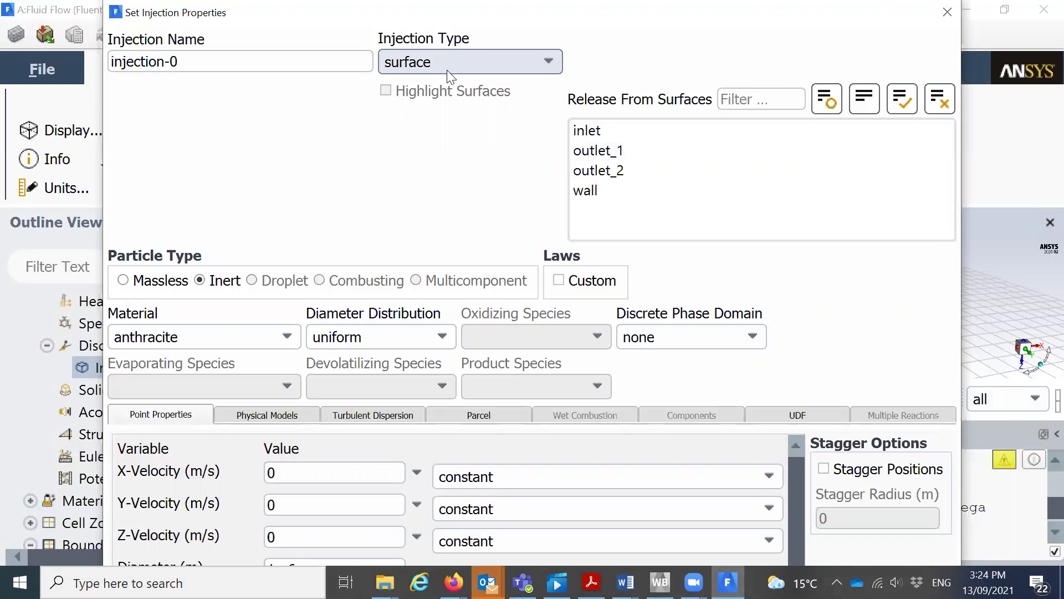
Select the inlet as the surface the injection is released from
click(604, 132)
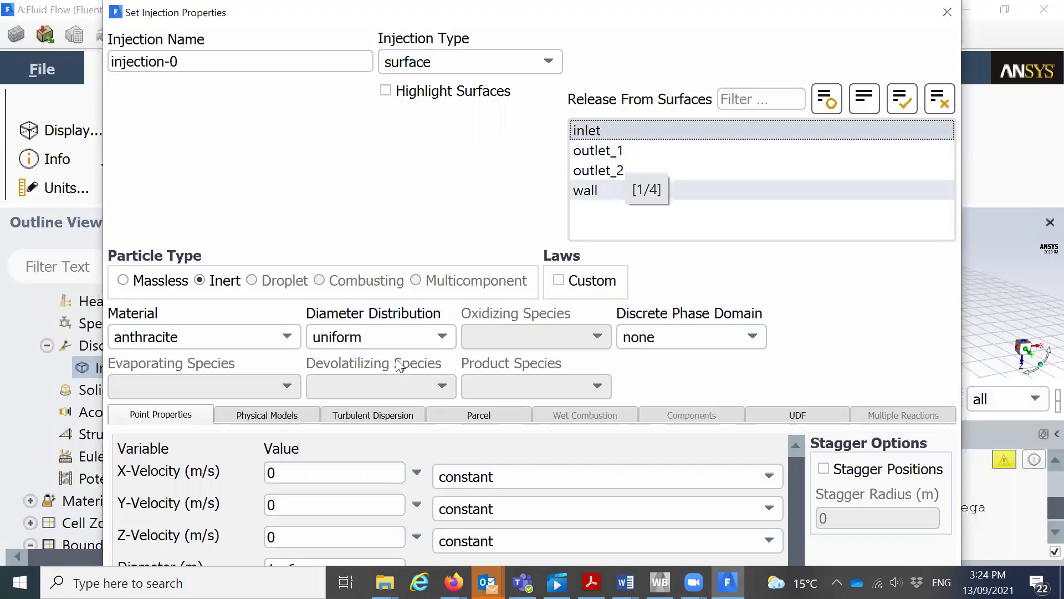
Try water-liquid as the injection's particle material and switch back to anthracite
click(286, 337)
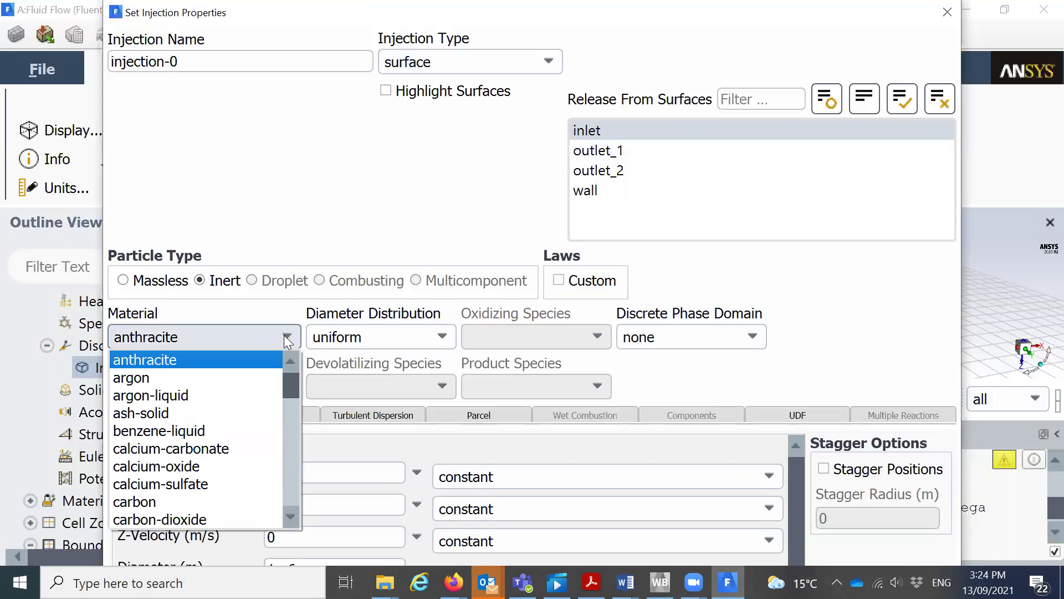
scroll(195, 480, down, 2)
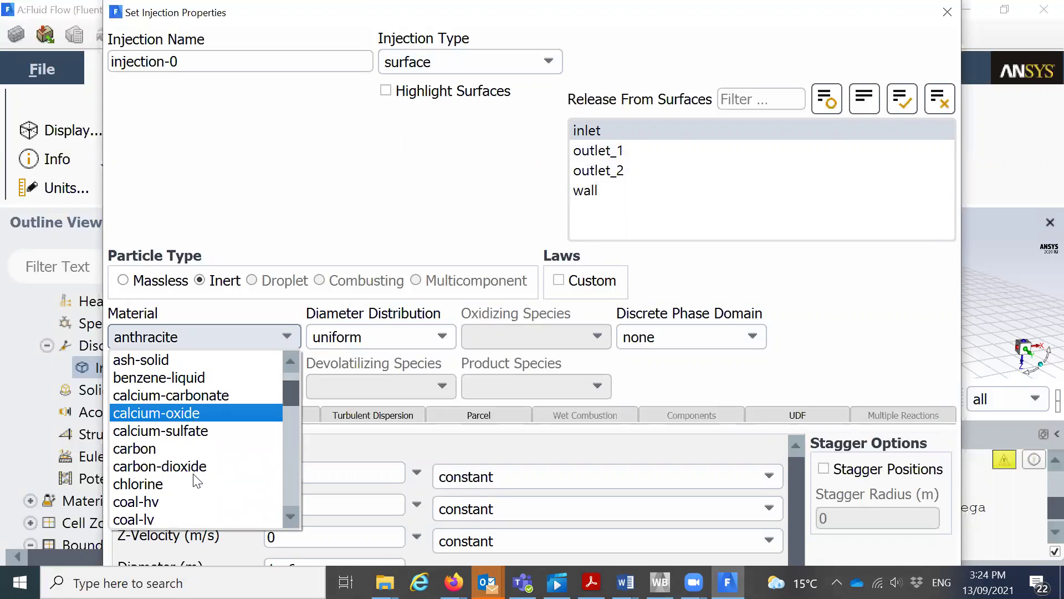
scroll(195, 481, down, 4)
scroll(192, 455, up, 5)
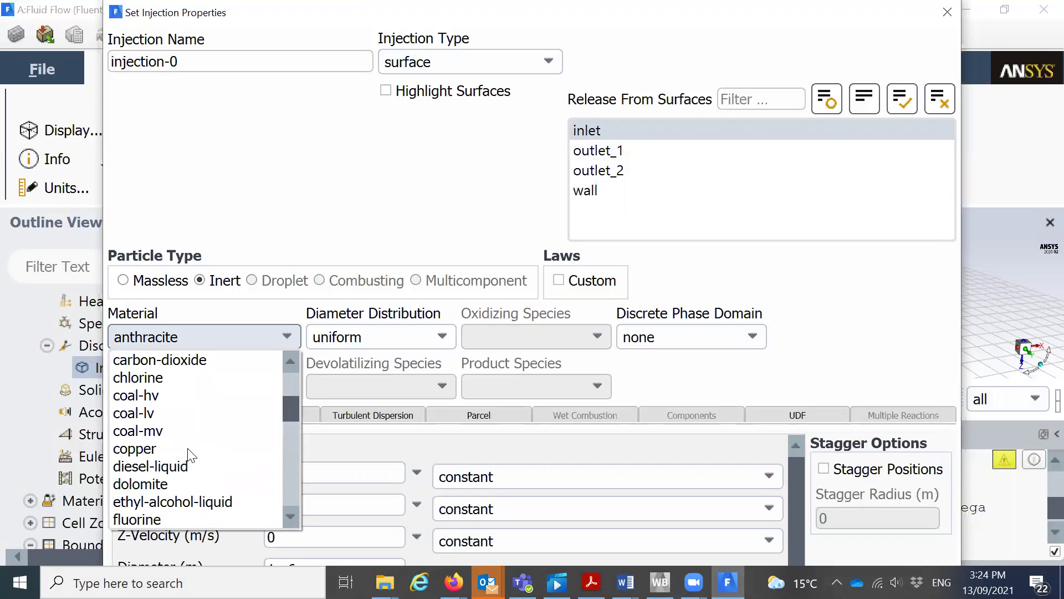
scroll(196, 458, up, 1)
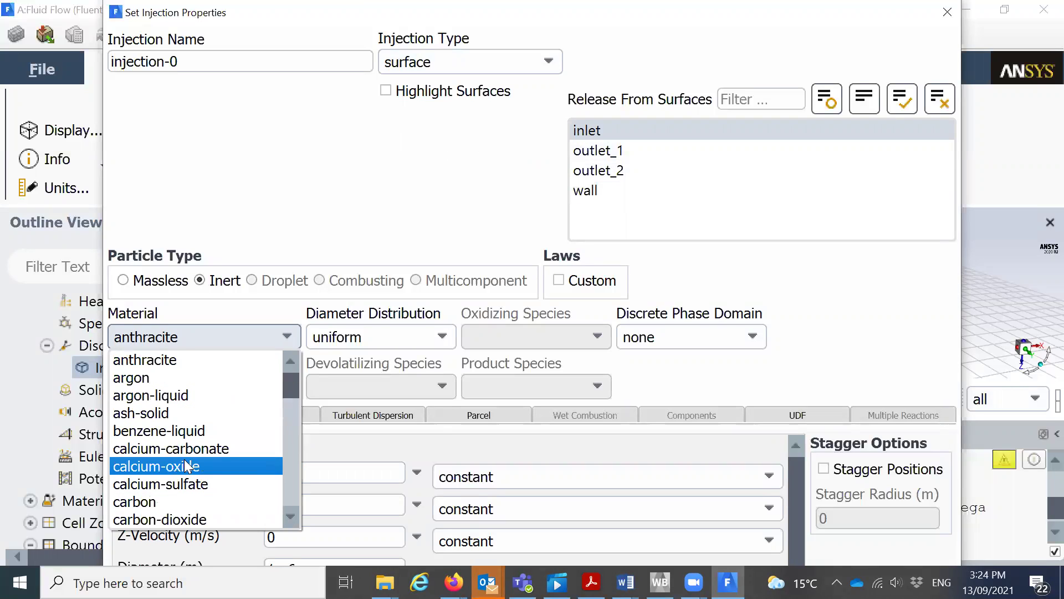
scroll(184, 477, down, 7)
scroll(183, 484, down, 5)
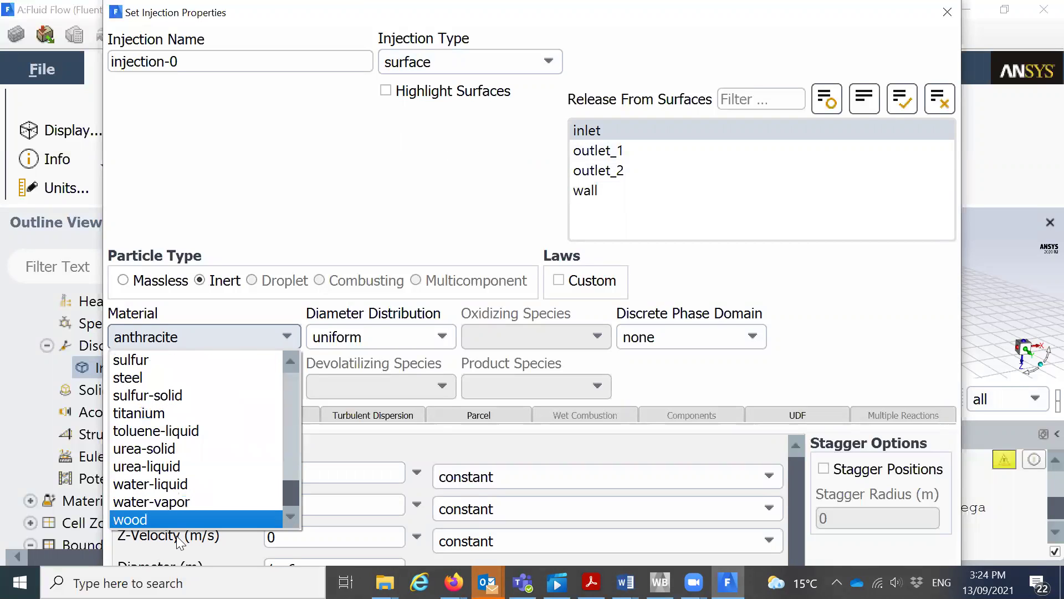
click(197, 484)
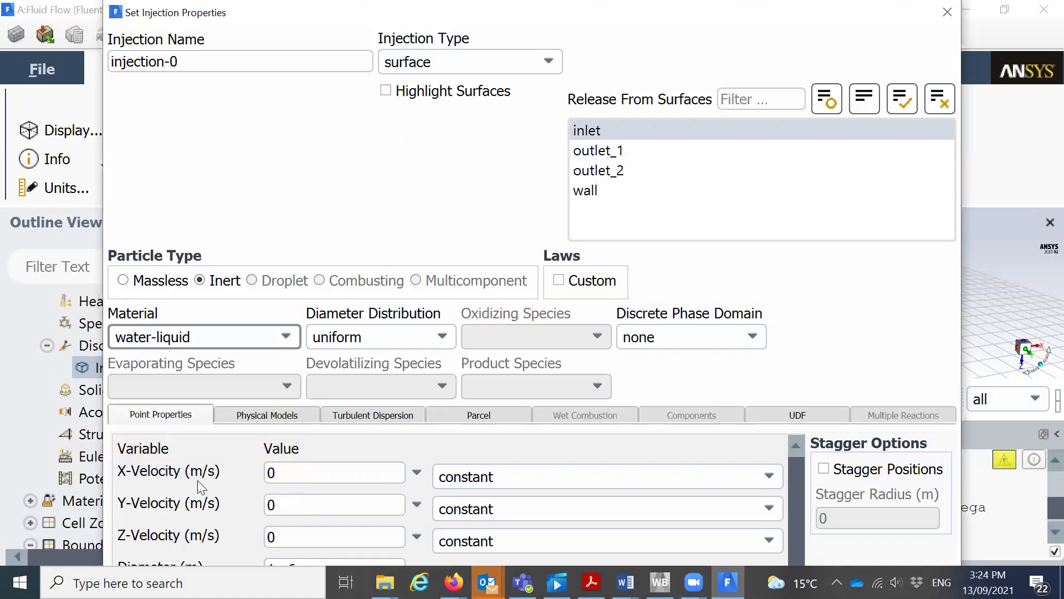
click(261, 330)
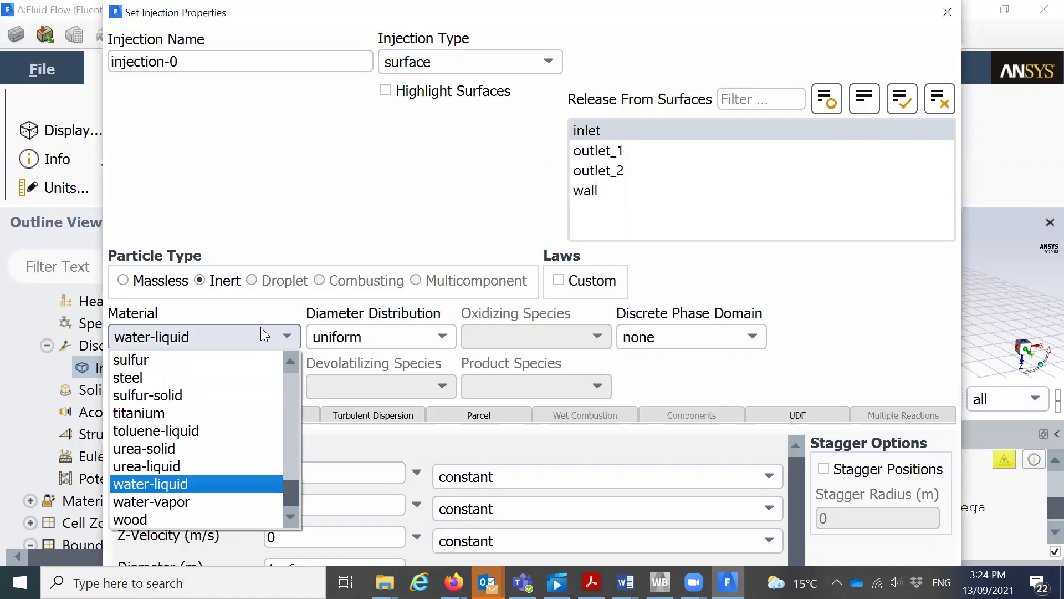
scroll(240, 380, up, 15)
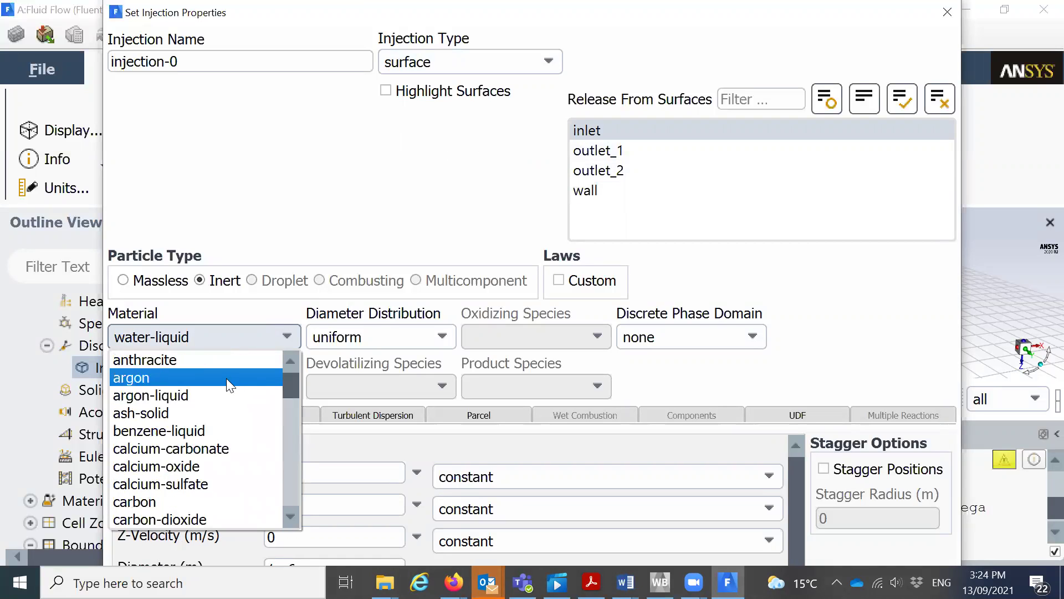
click(181, 361)
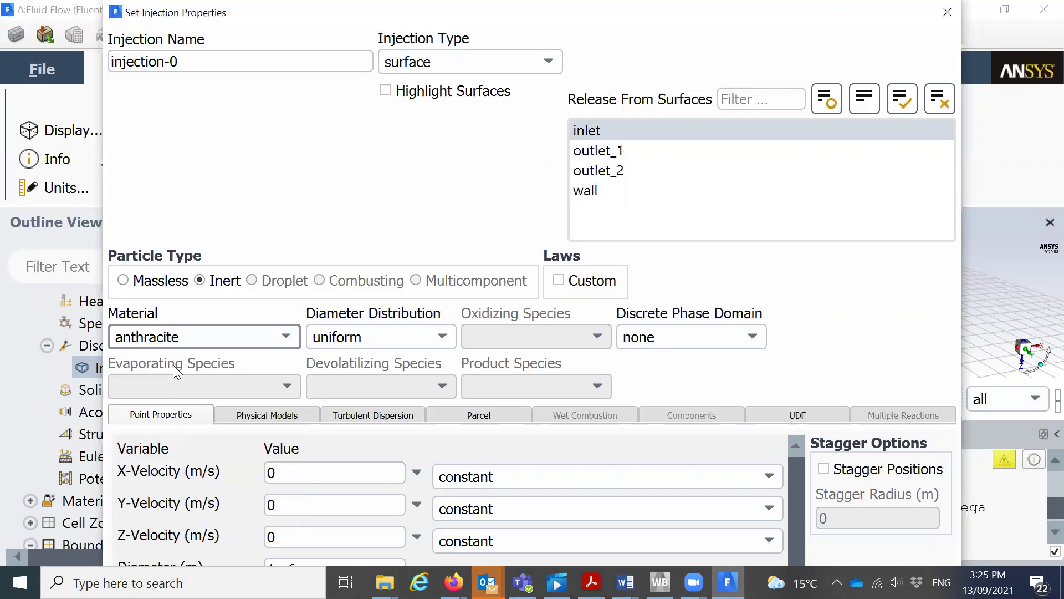
Keep the uniform diameter distribution and enable scaling the flow rate by face area and injecting using the face normal direction
click(421, 336)
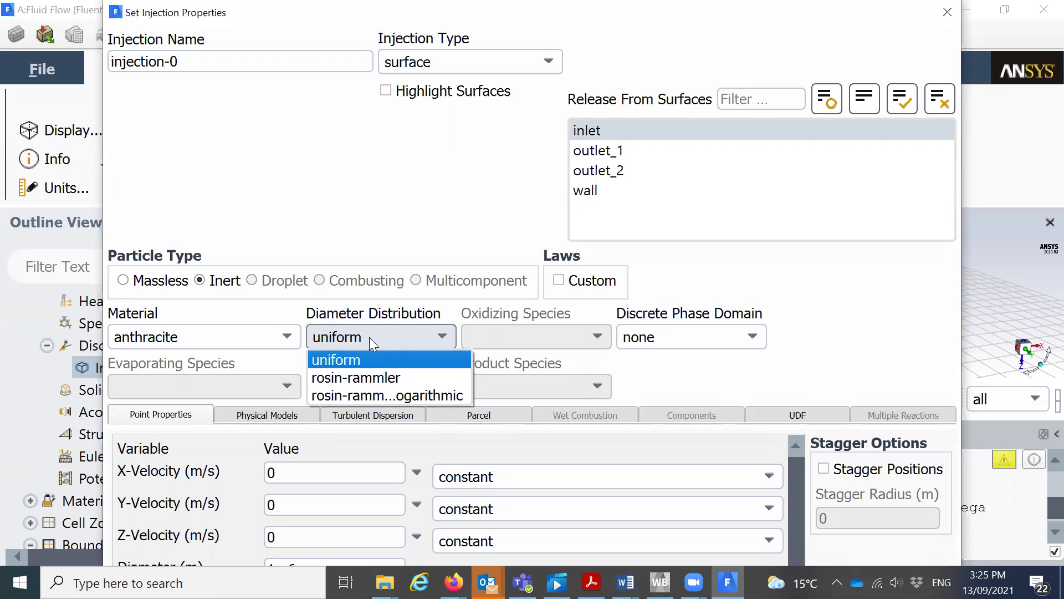
click(386, 342)
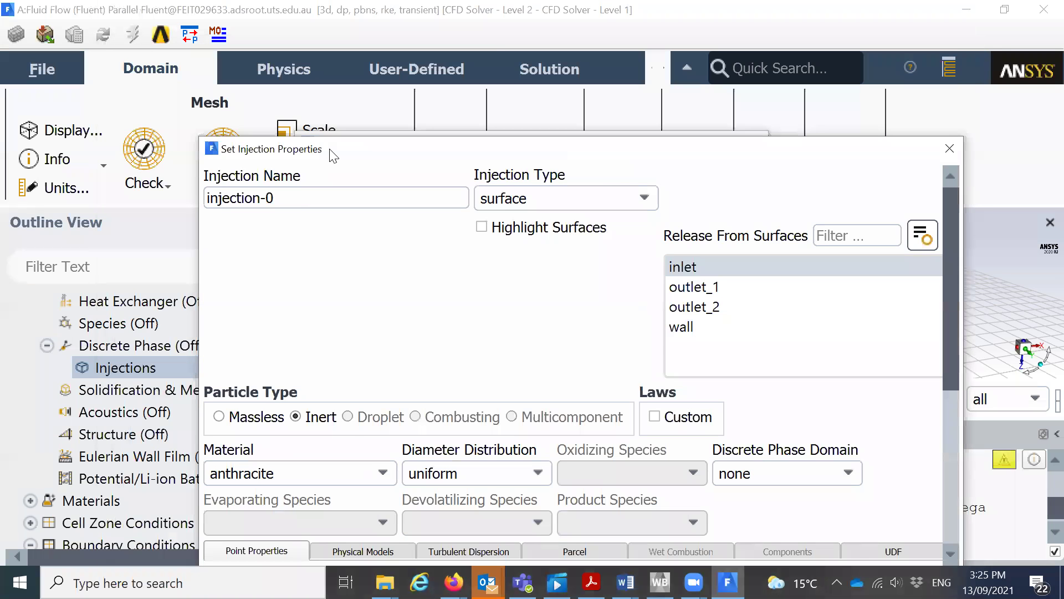
scroll(363, 317, down, 3)
scroll(364, 317, down, 5)
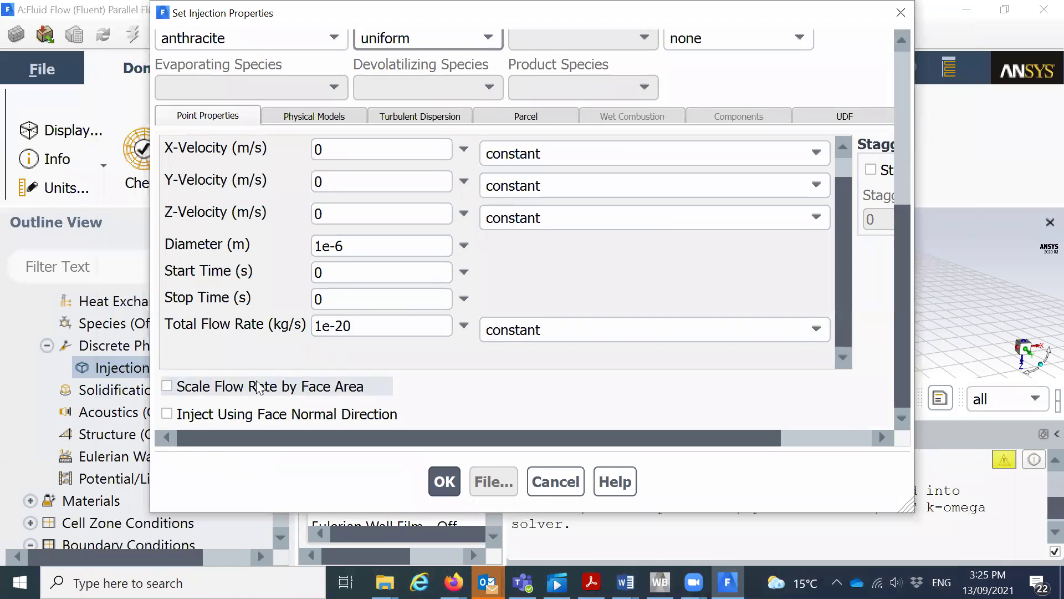
click(165, 388)
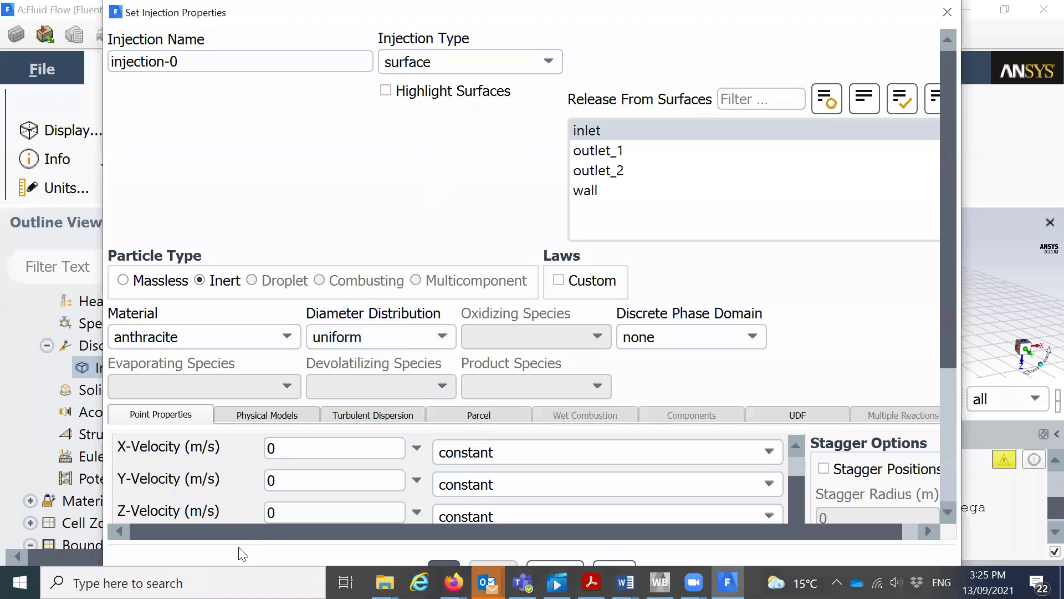
scroll(308, 392, down, 5)
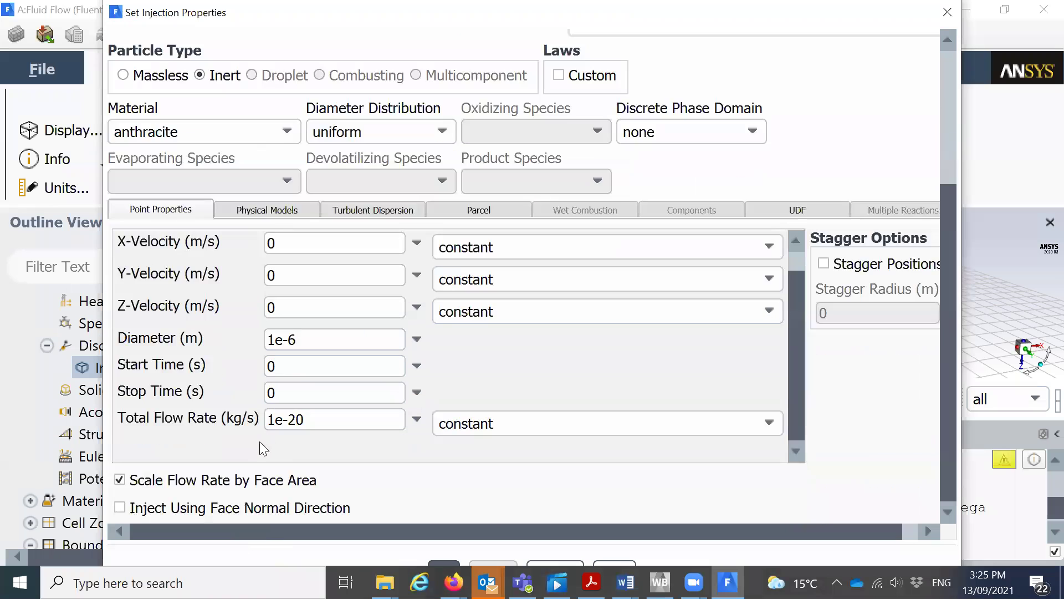
click(119, 508)
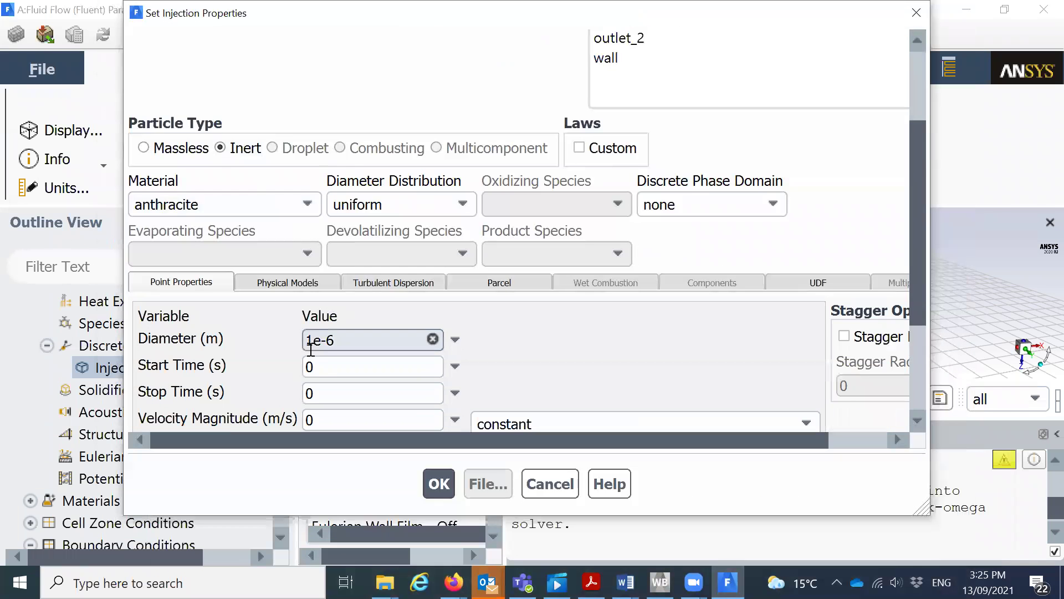
Set the injection's stop time to 0.001 s and its velocity magnitude to 3 m/s
scroll(306, 346, down, 2)
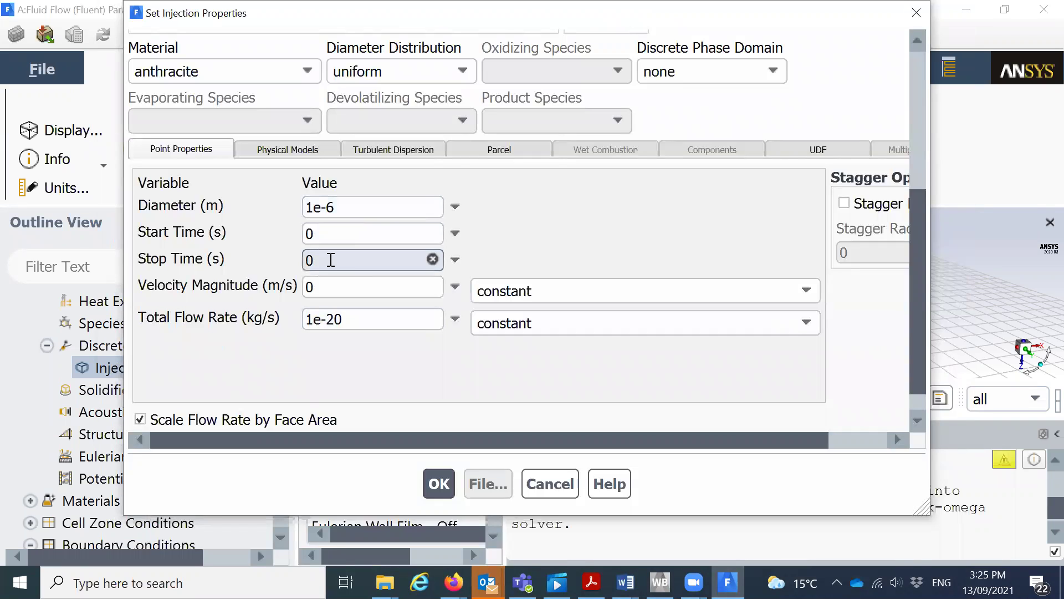
click(324, 213)
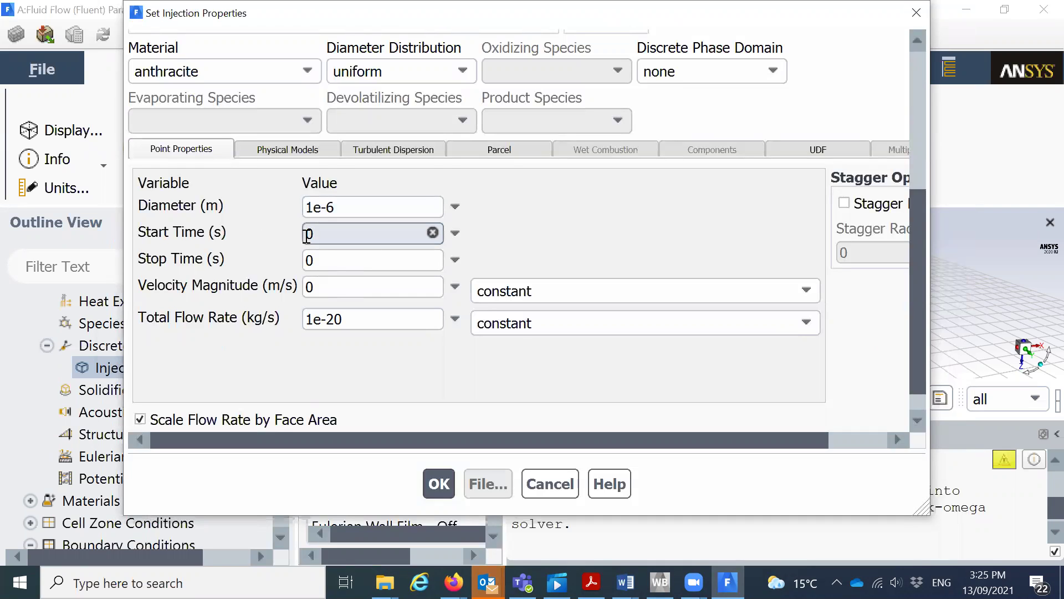
click(333, 261)
text(.001)
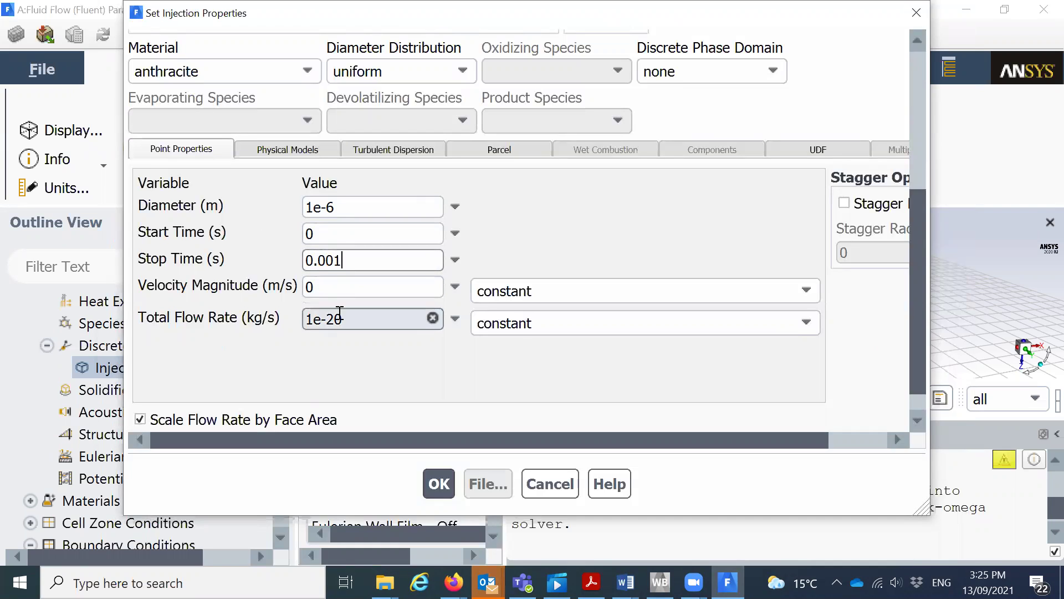
key(Tab)
text(3)
click(374, 393)
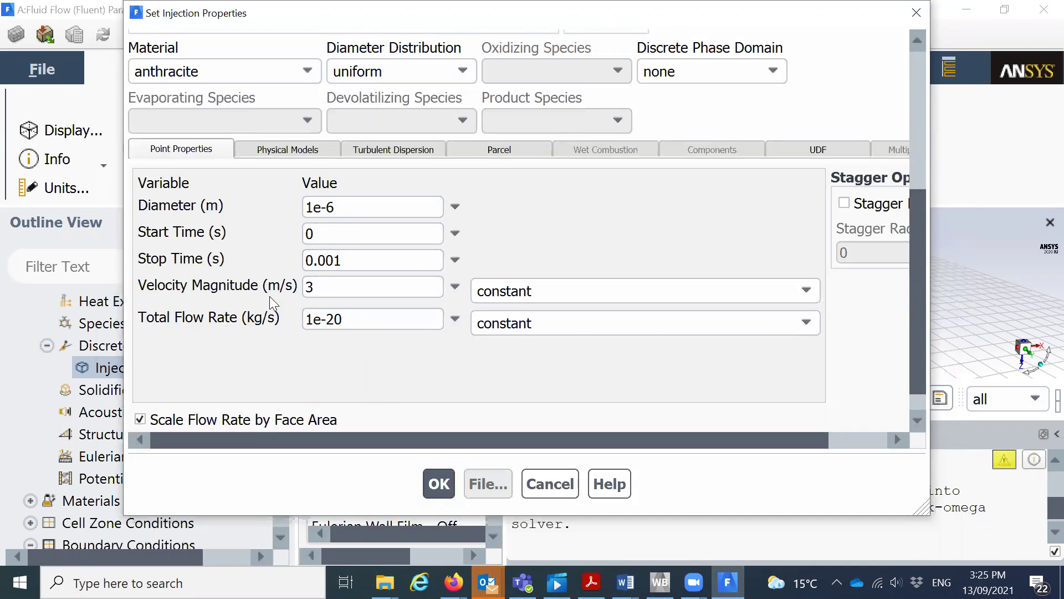
Review the injection's drag law options and turbulent dispersion settings, keeping the spherical drag law
click(285, 150)
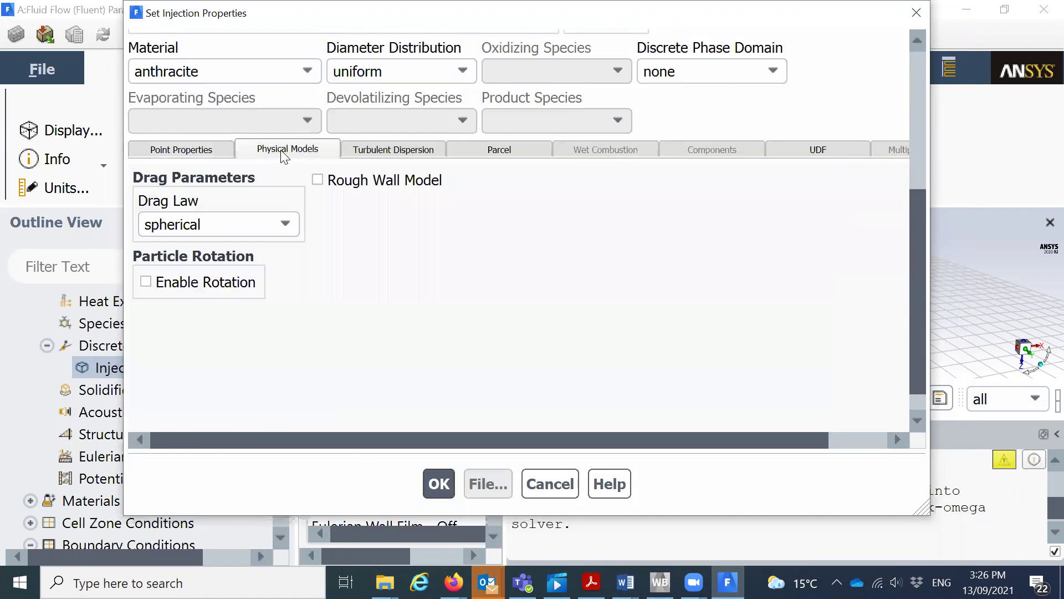
scroll(309, 422, down, 3)
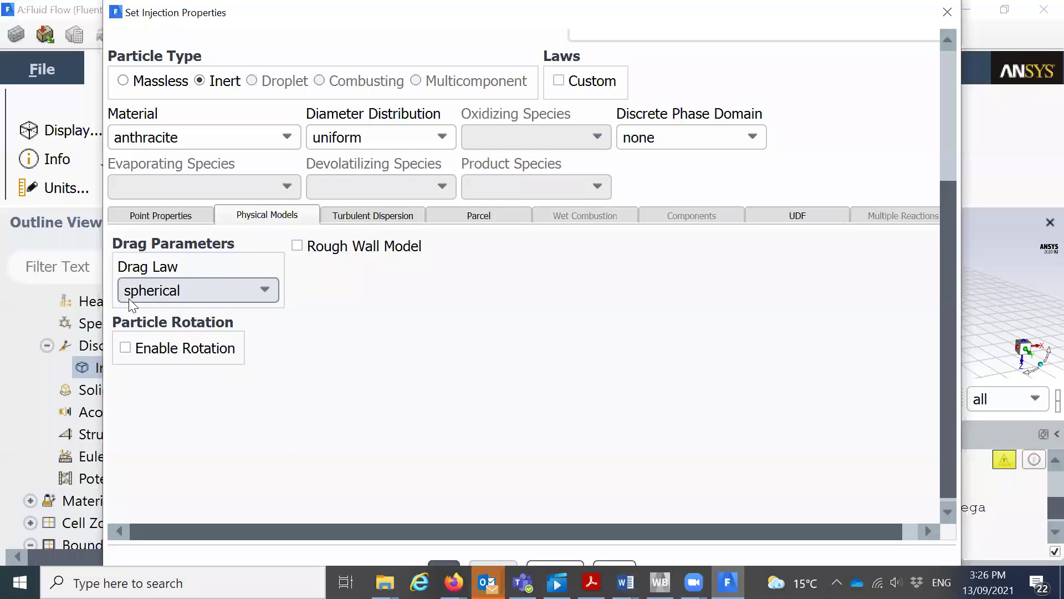
click(248, 288)
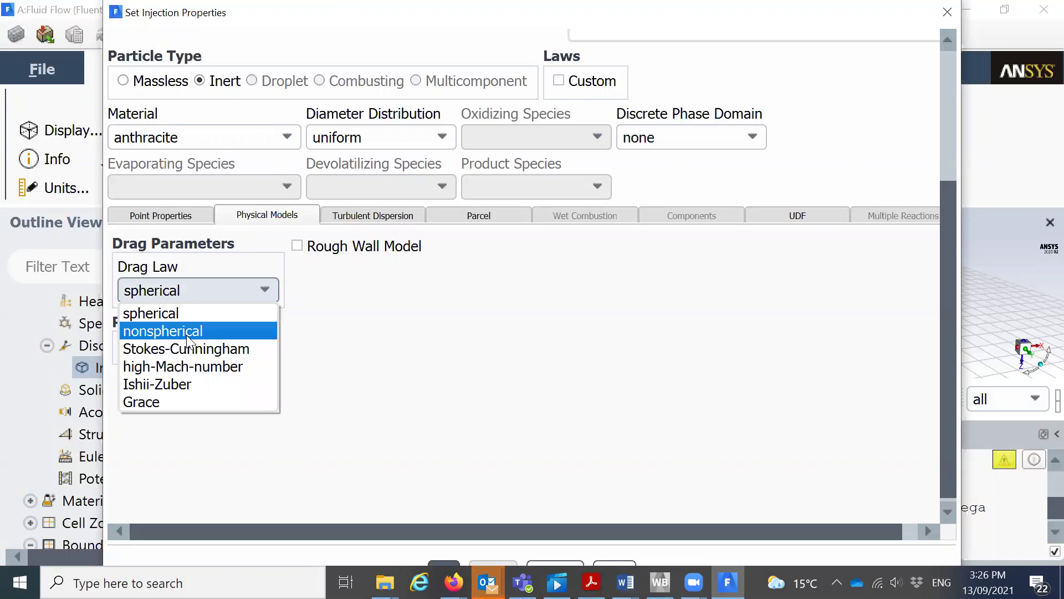
click(173, 291)
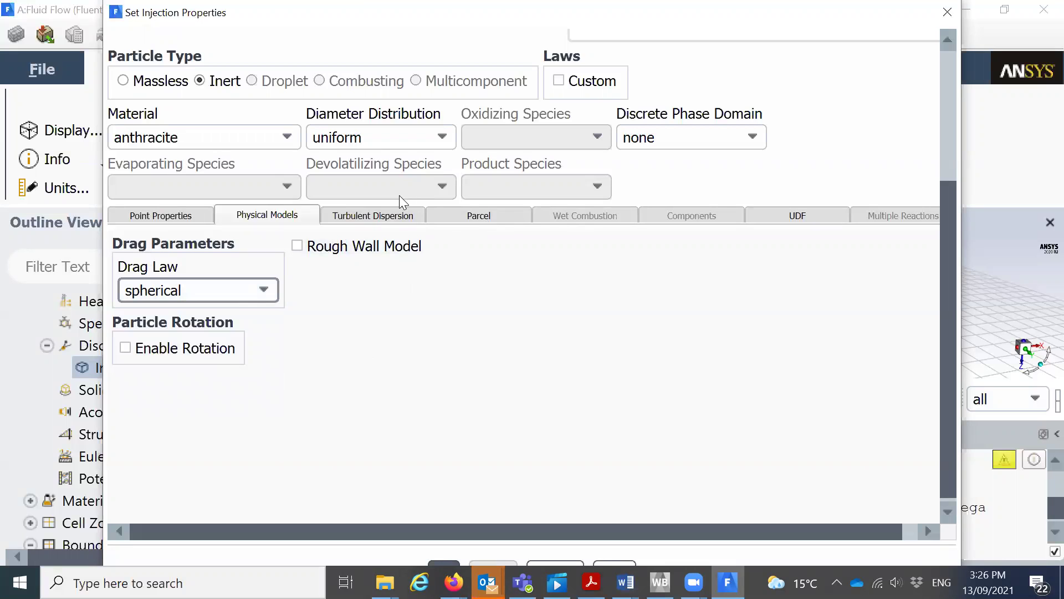
click(372, 216)
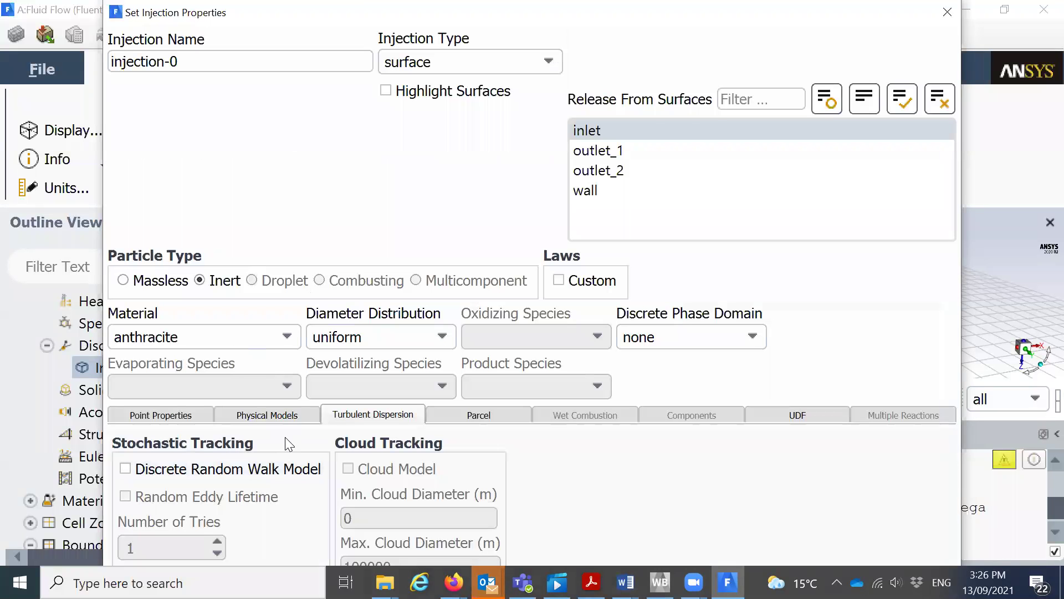
click(158, 412)
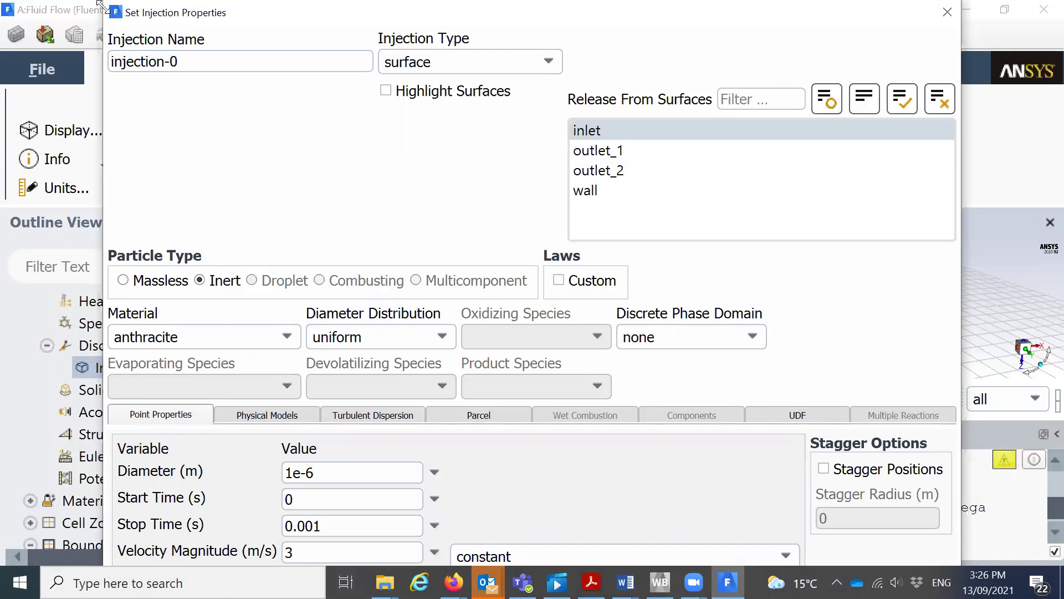
Apply the injection properties and close the injections list
drag(97, 3, 207, 135)
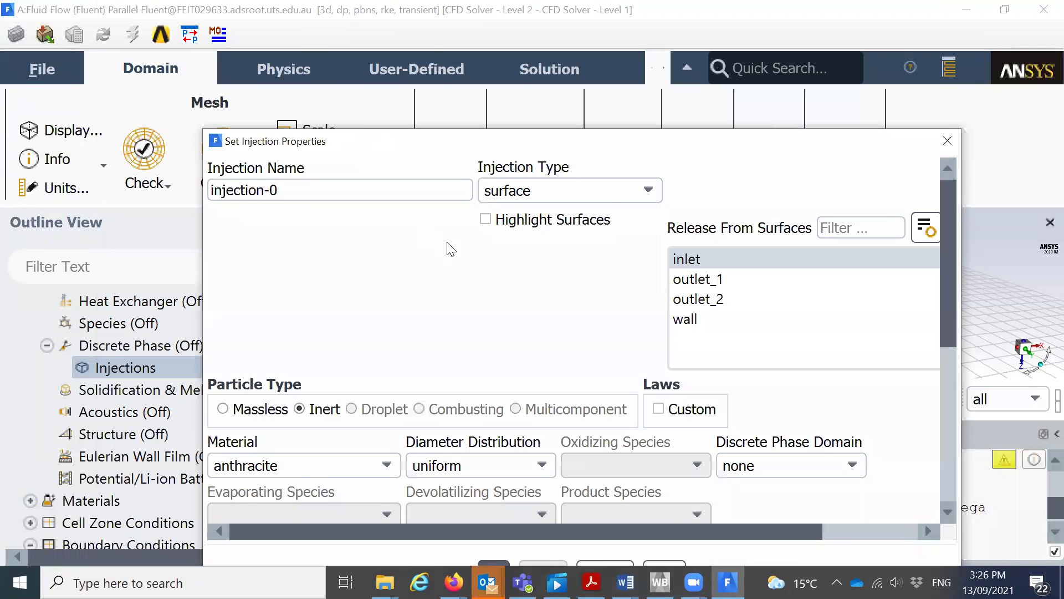
scroll(438, 244, down, 3)
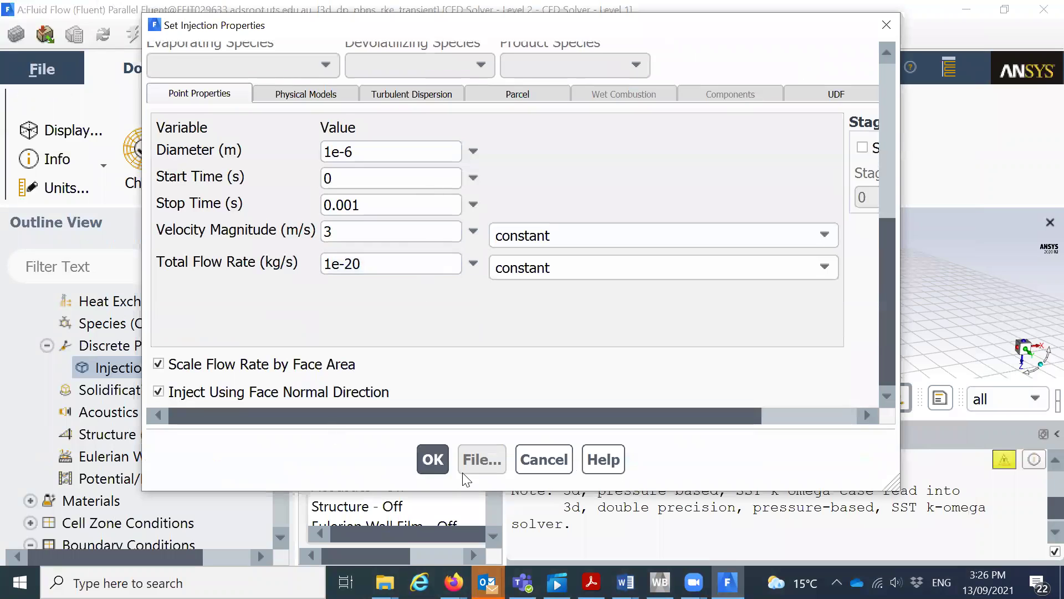
click(441, 467)
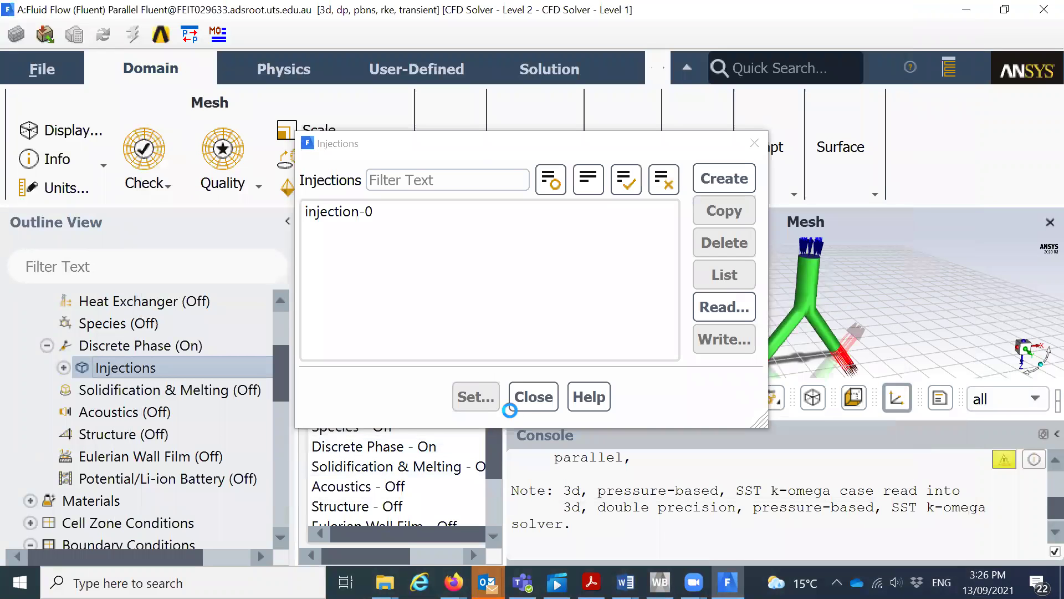
click(542, 395)
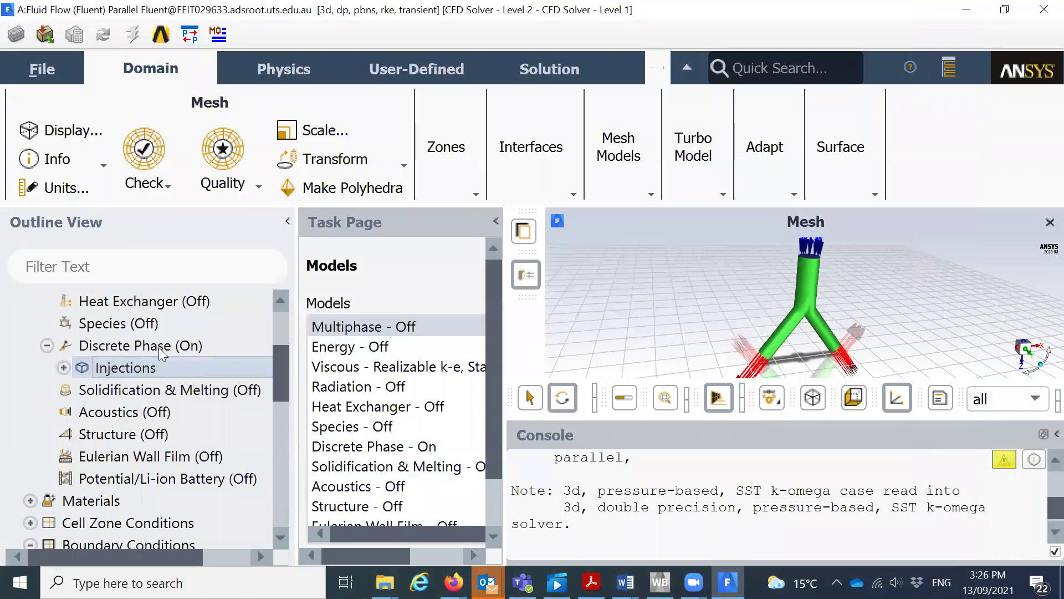
In the Discrete Phase model, enable continuous-phase interaction with DPM source updates every flow iteration, and disable tracking with the fluid flow time step
click(160, 349)
double_click(161, 348)
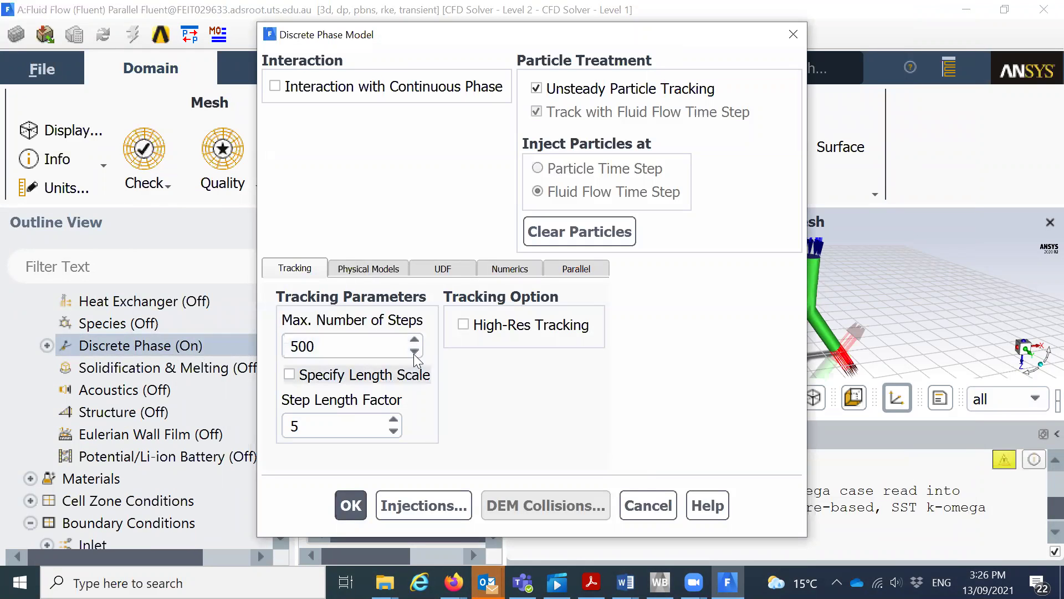
click(275, 87)
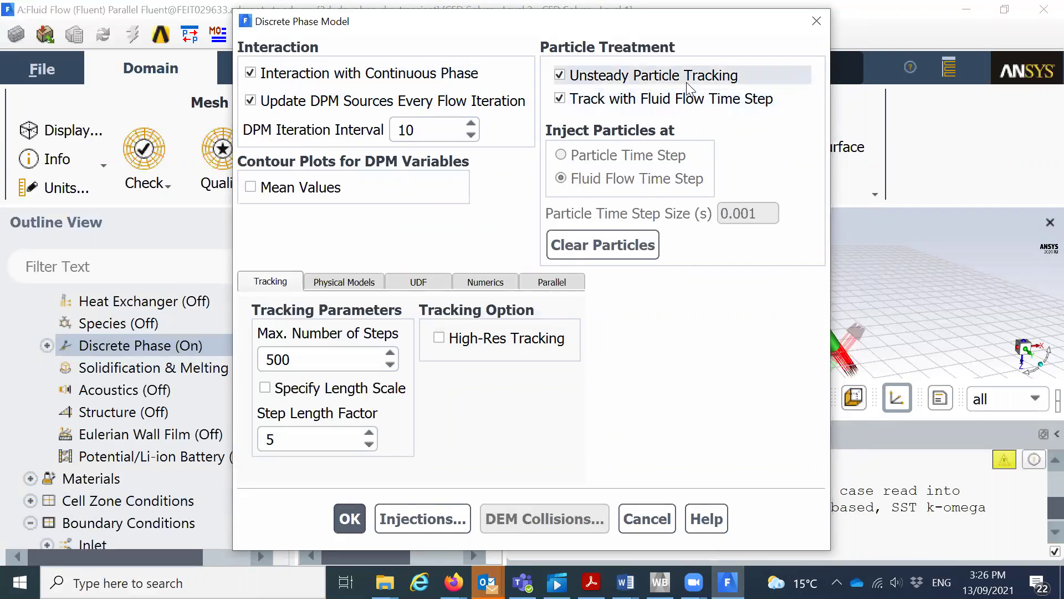
click(560, 97)
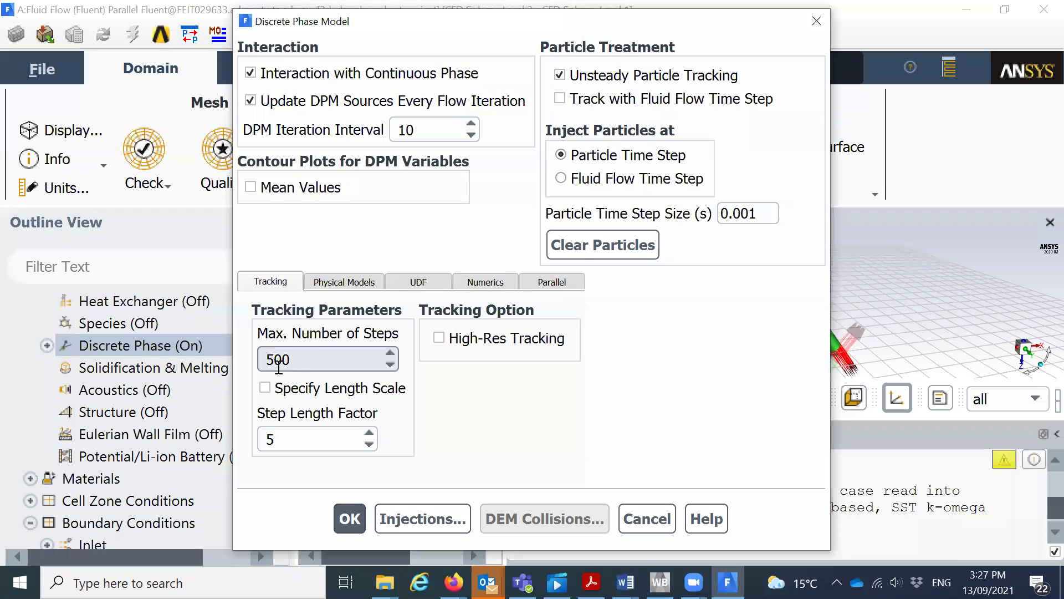
Set the maximum number of particle tracking steps to 500000000
click(306, 354)
text(00000000)
click(549, 403)
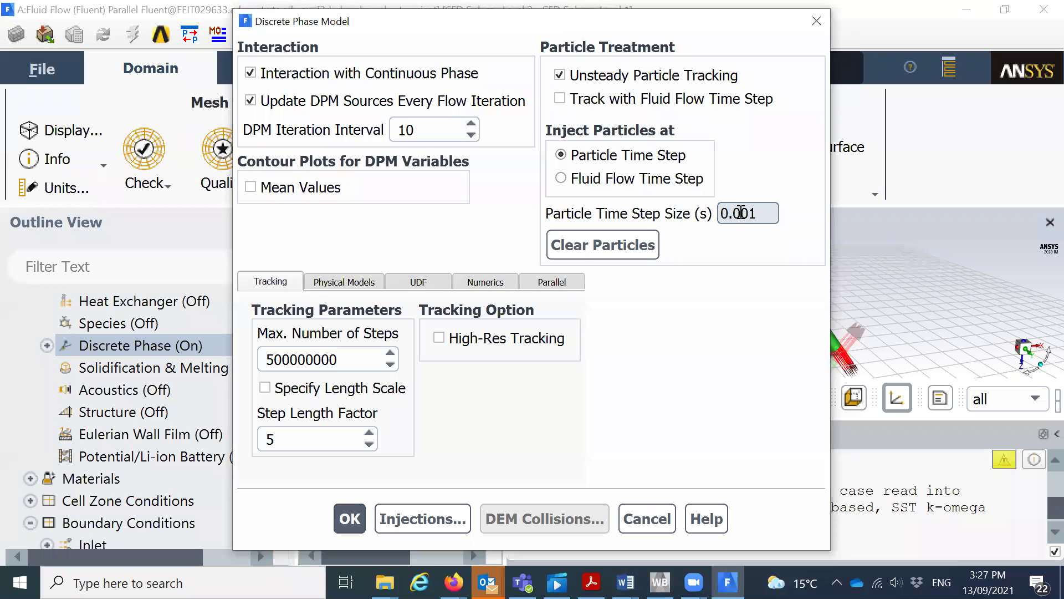
text(00)
key(BackSpace)
key(BackSpace)
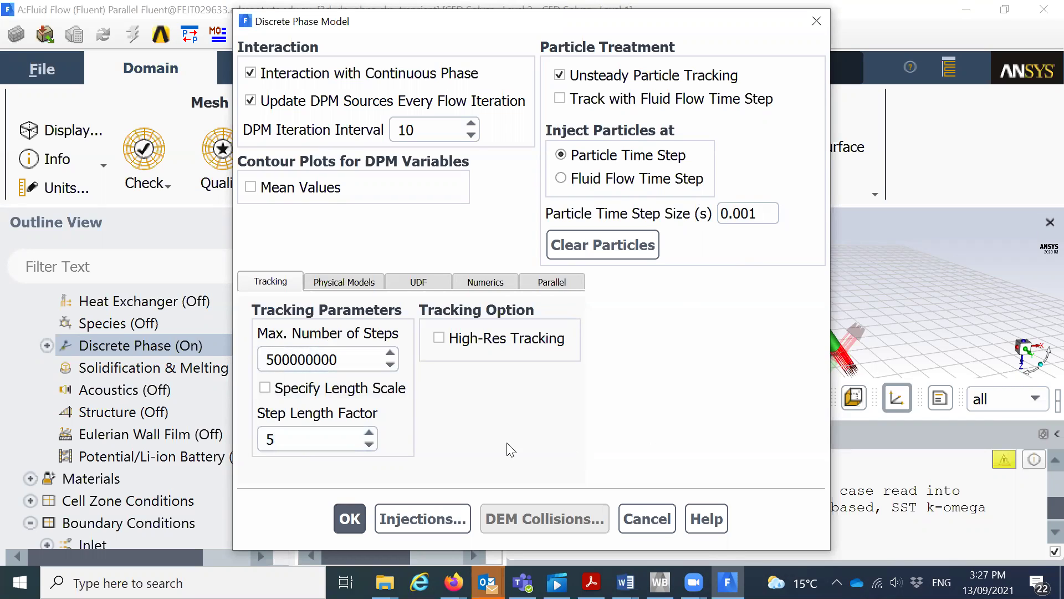
Accept the Discrete Phase model settings and check which fluid and solid materials are defined in the case
click(349, 518)
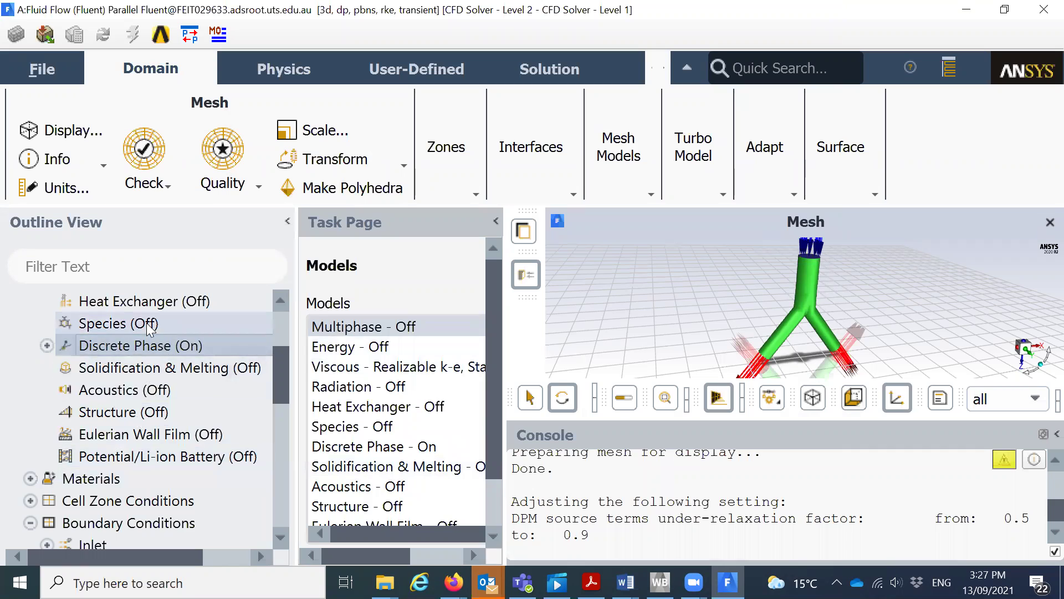
scroll(138, 388, down, 1)
click(30, 413)
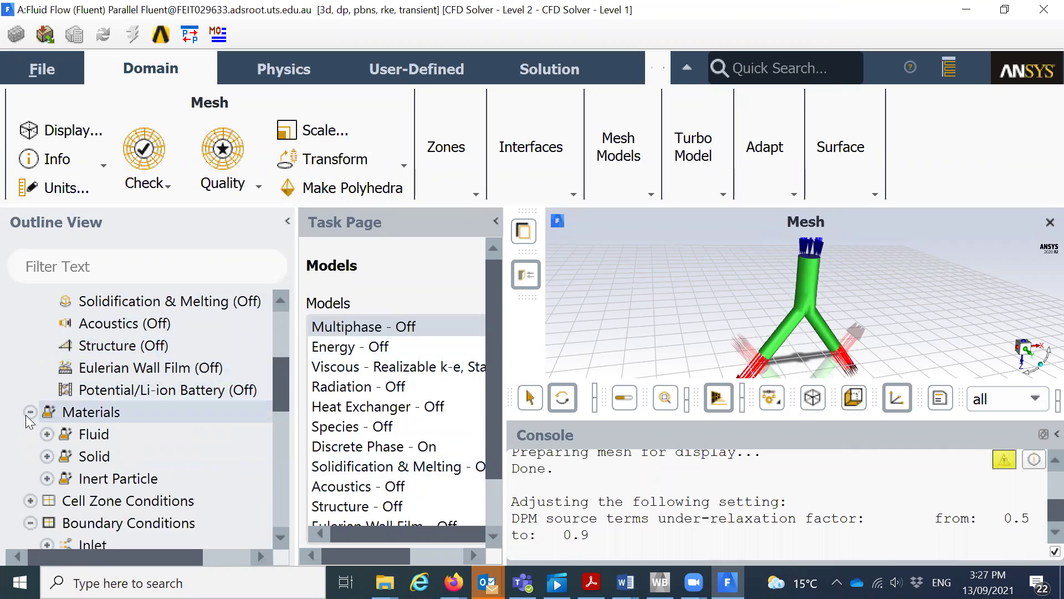
click(47, 435)
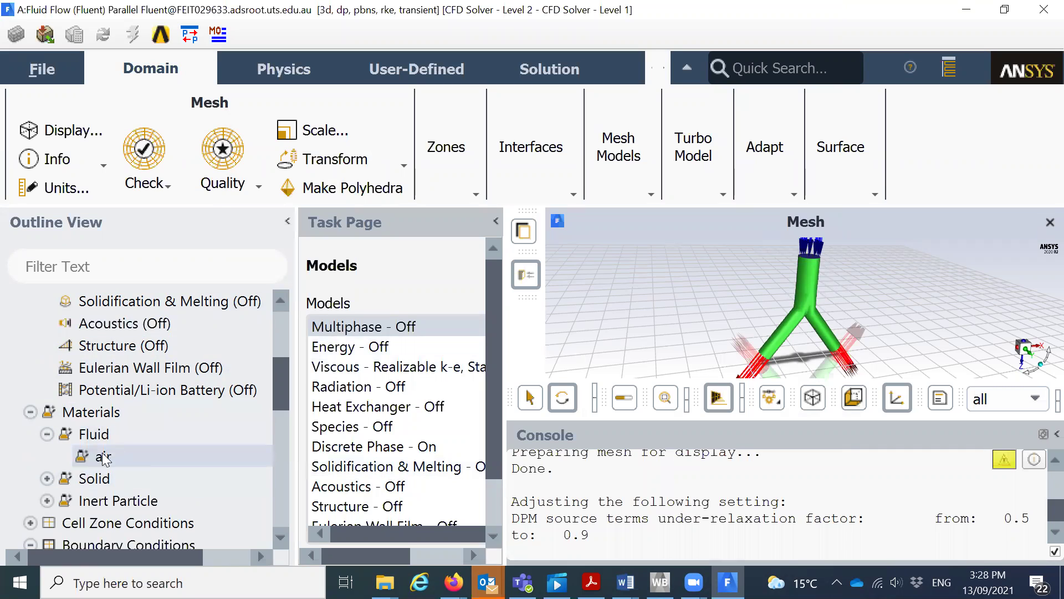
click(47, 478)
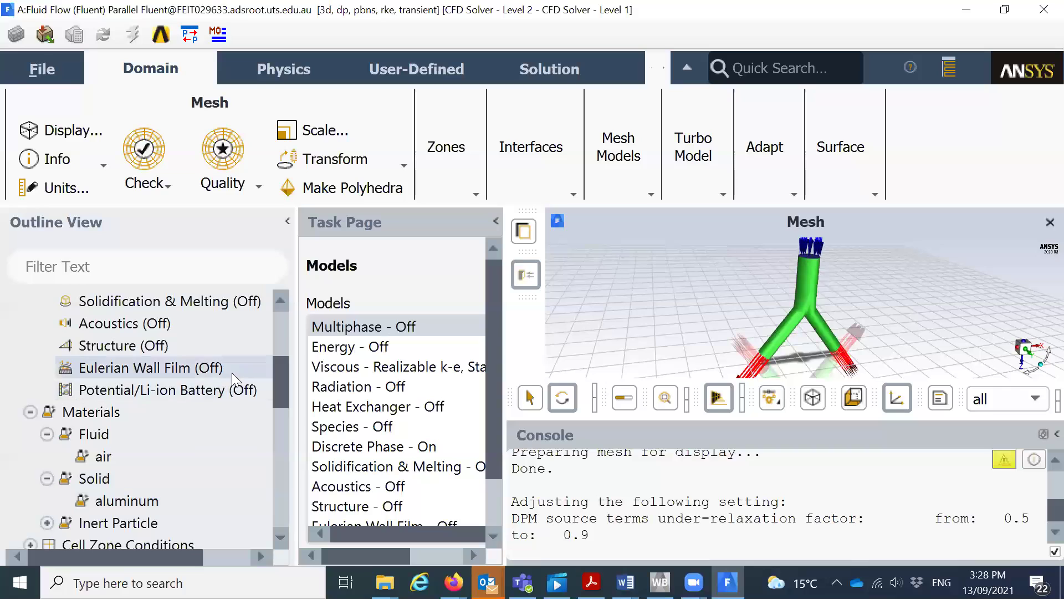
click(48, 434)
click(47, 456)
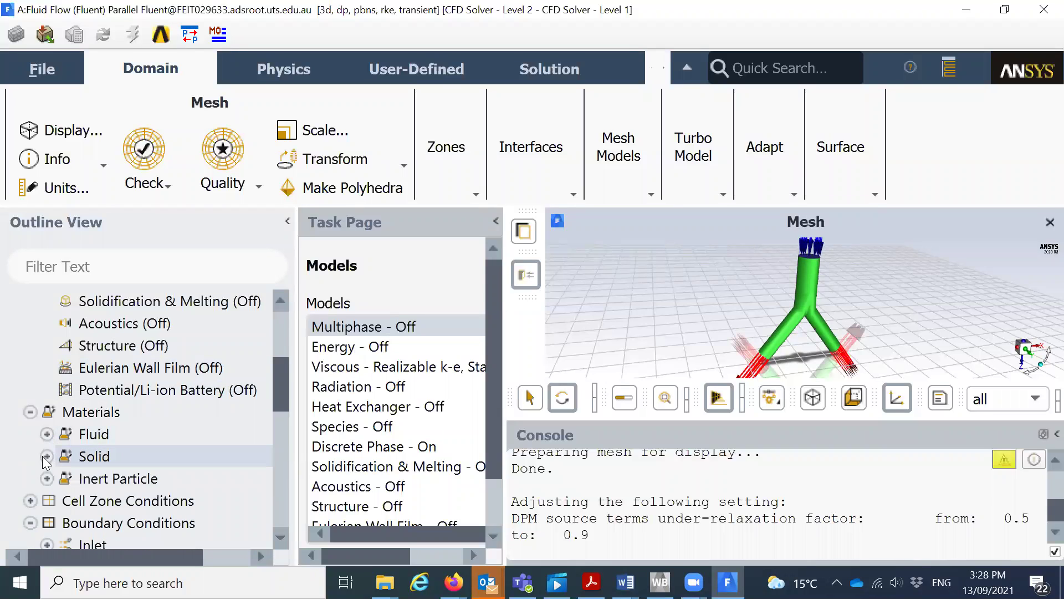
Set the constant density of the inert-particle material anthracite to 1000 kg/m3 and apply the change
double_click(101, 477)
double_click(114, 501)
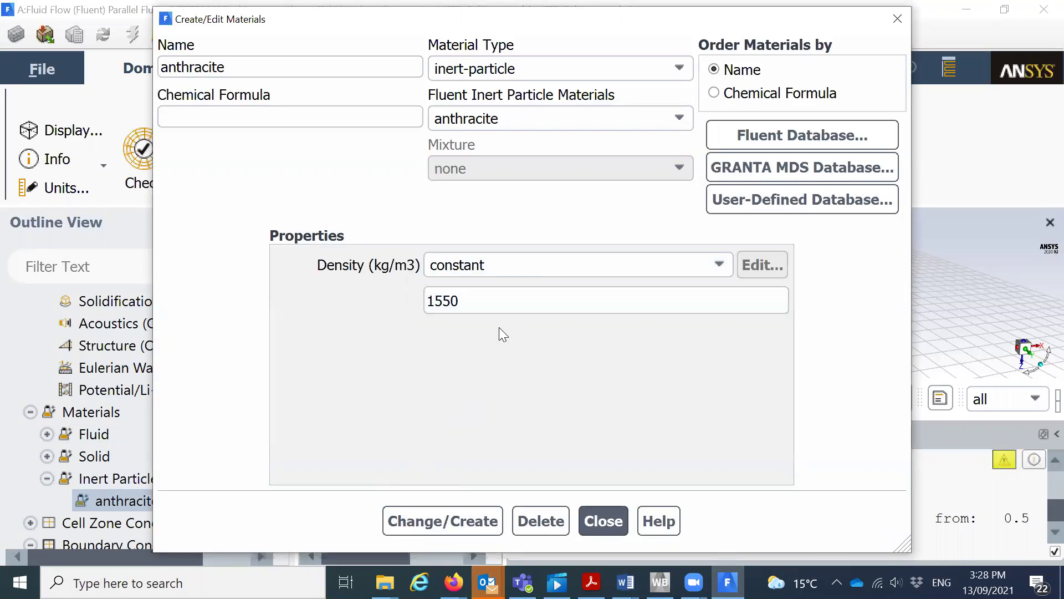
drag(471, 297, 409, 307)
text(1000)
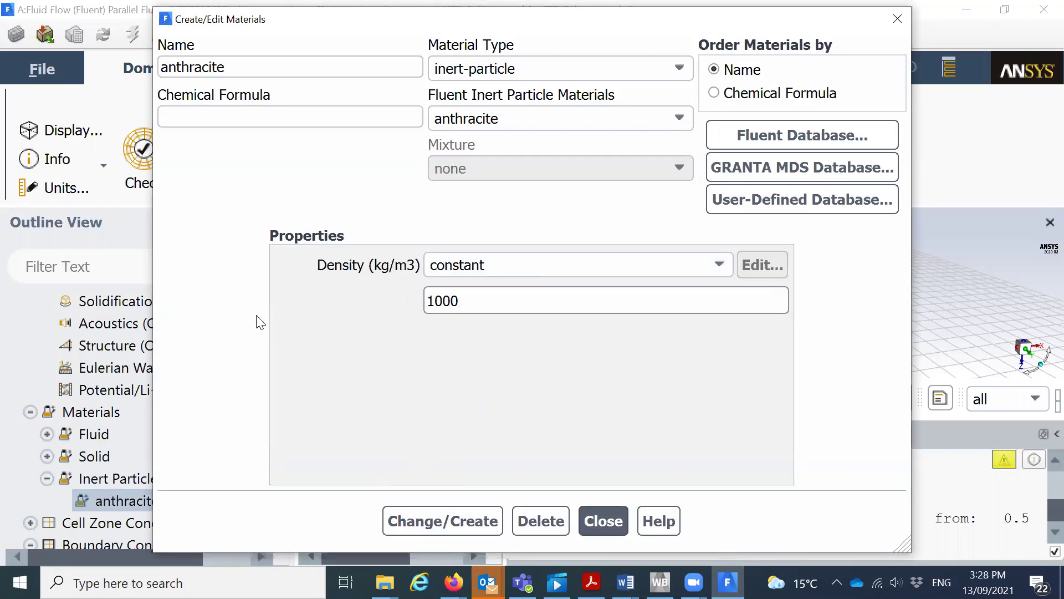
click(450, 525)
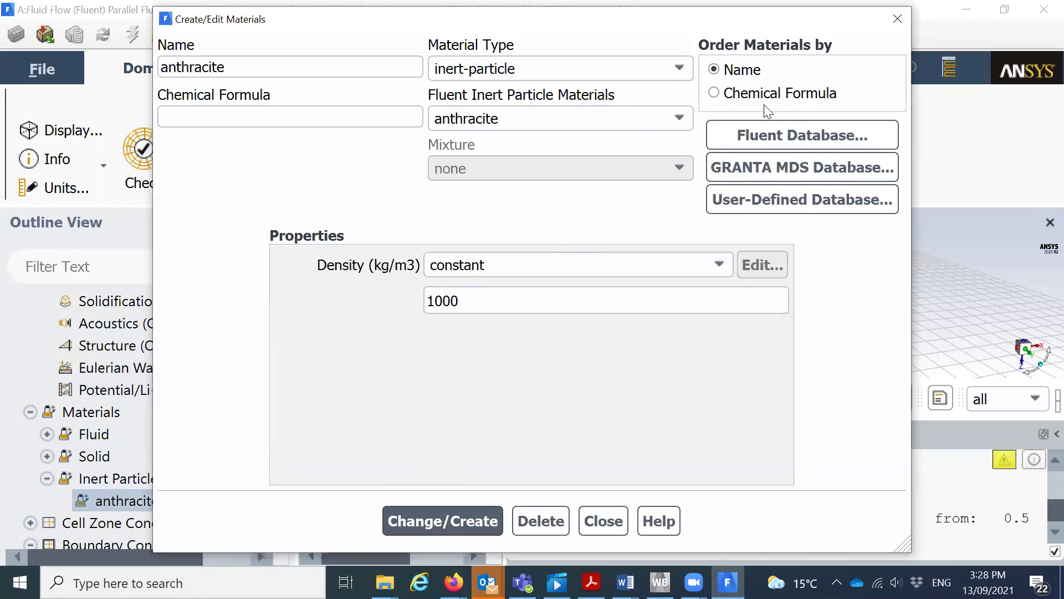
Review the fluid and inert-particle materials available in the Fluent database, then close the database and the material editor
click(782, 134)
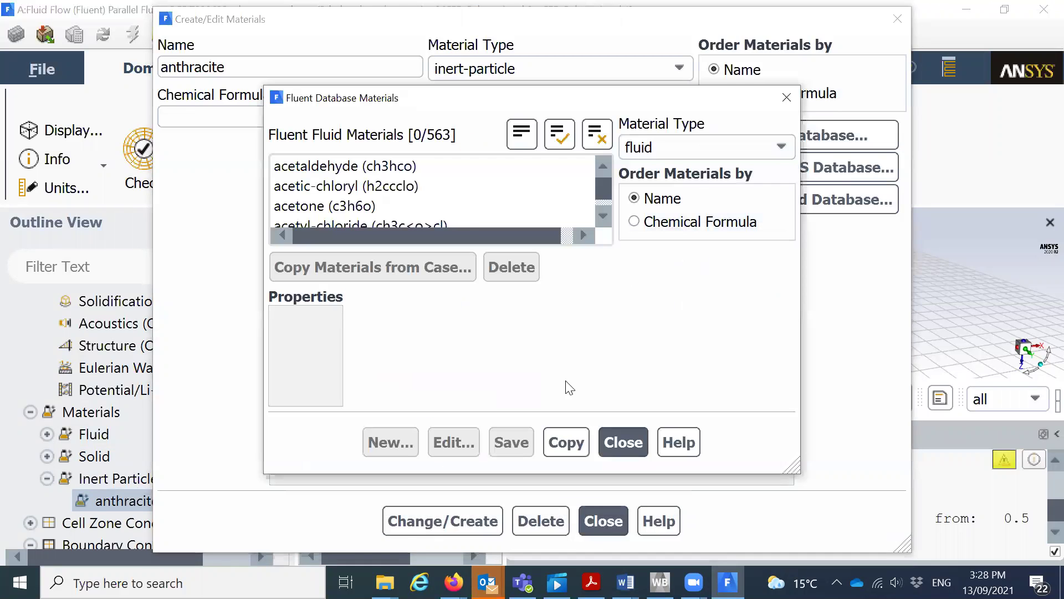
drag(610, 188, 608, 215)
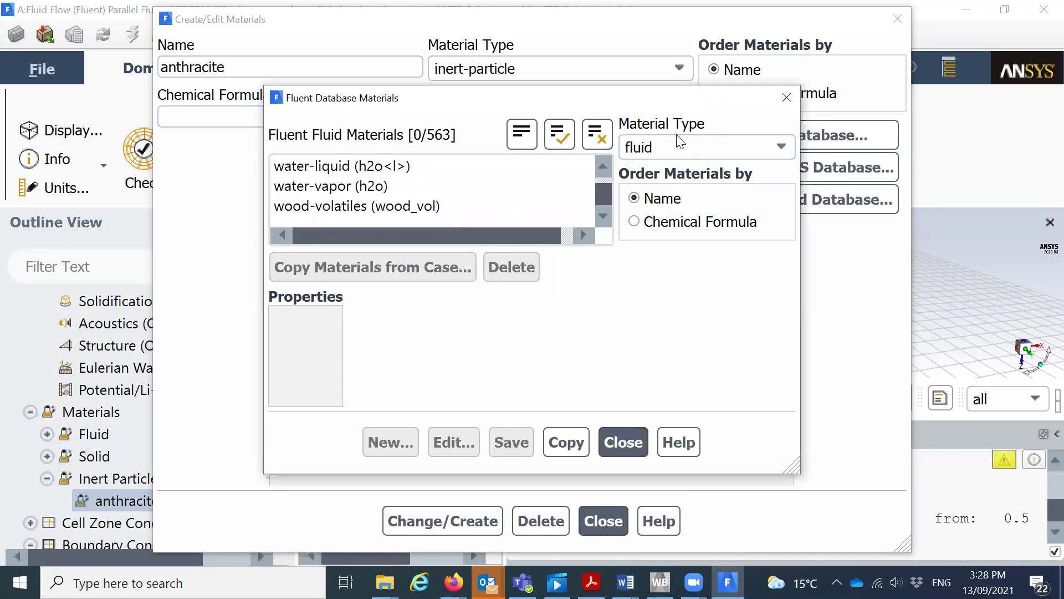
click(727, 148)
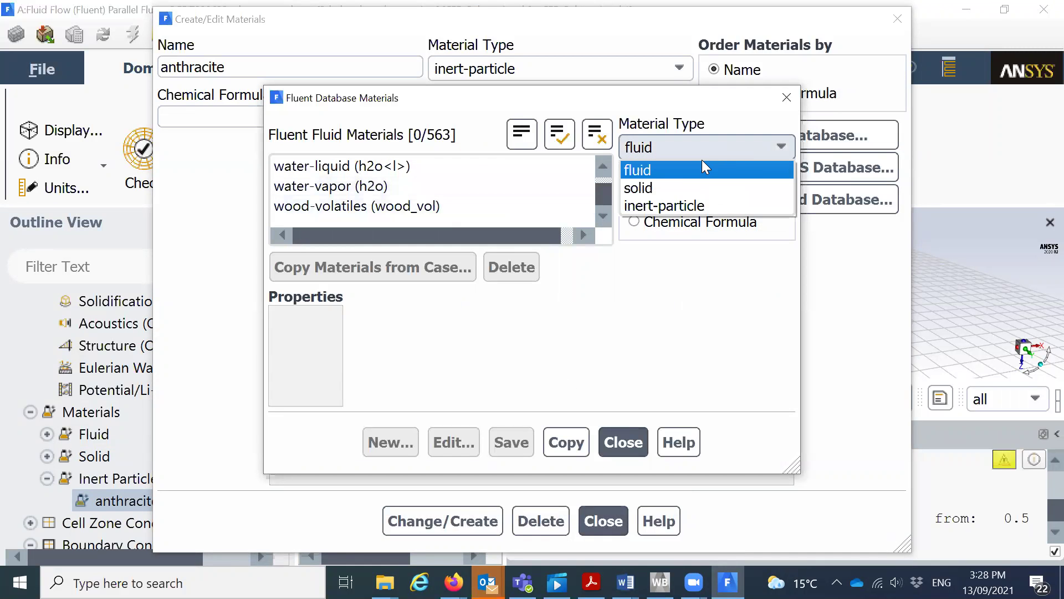
click(651, 204)
drag(651, 213, 650, 176)
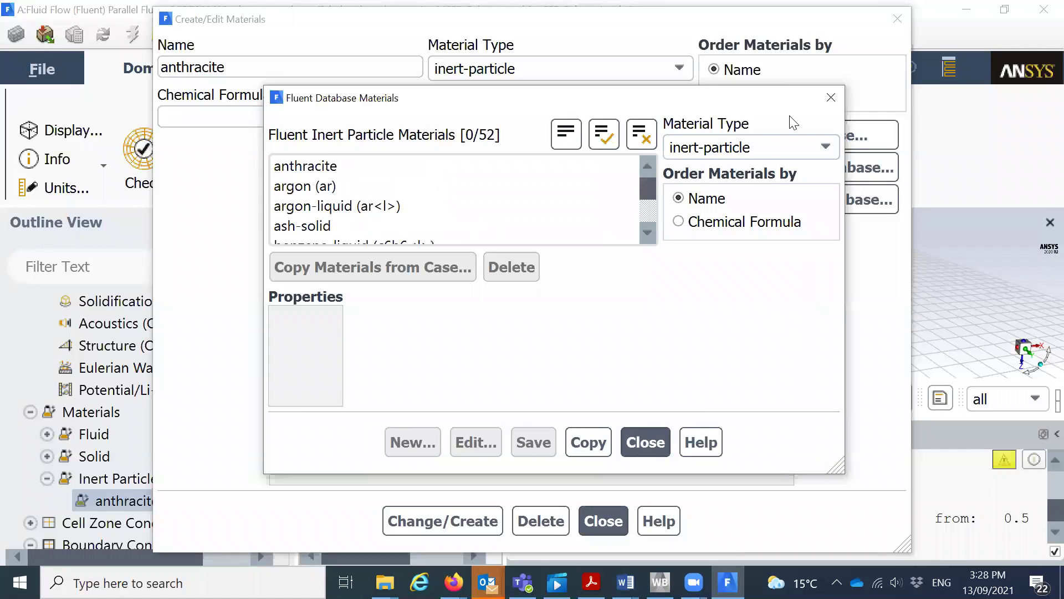
click(830, 97)
click(604, 520)
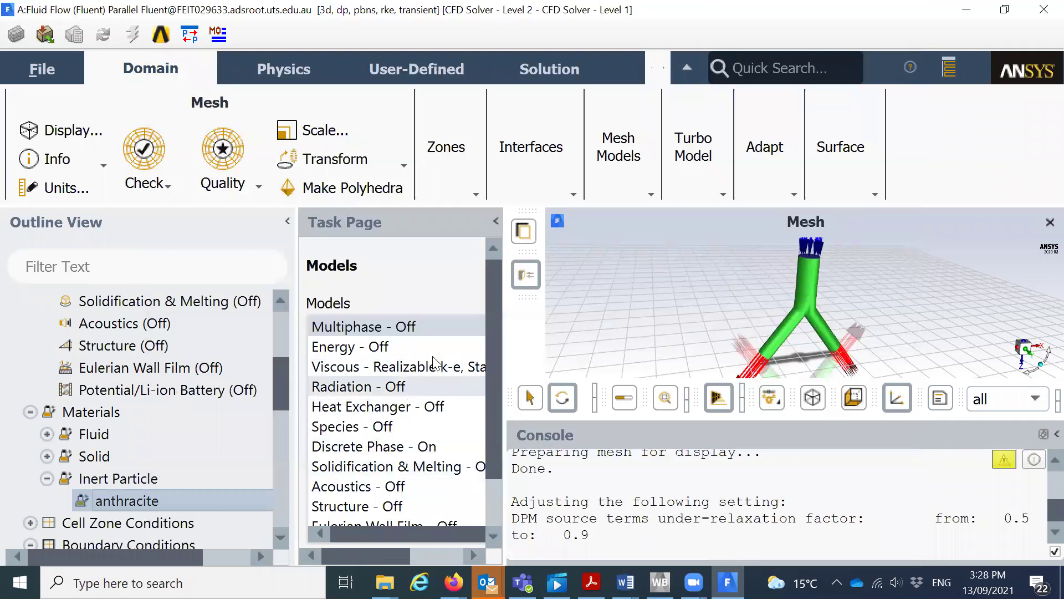